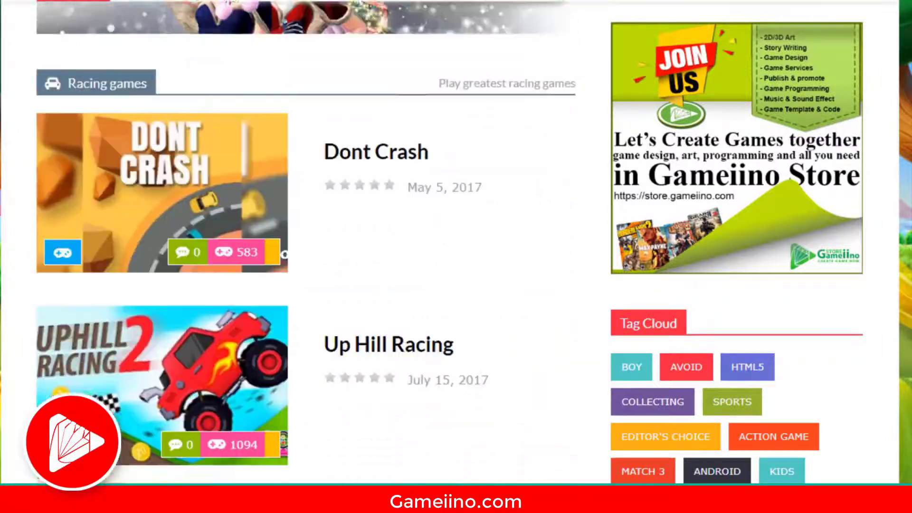
scroll(306, 243, "up", 2)
scroll(305, 243, "down", 11)
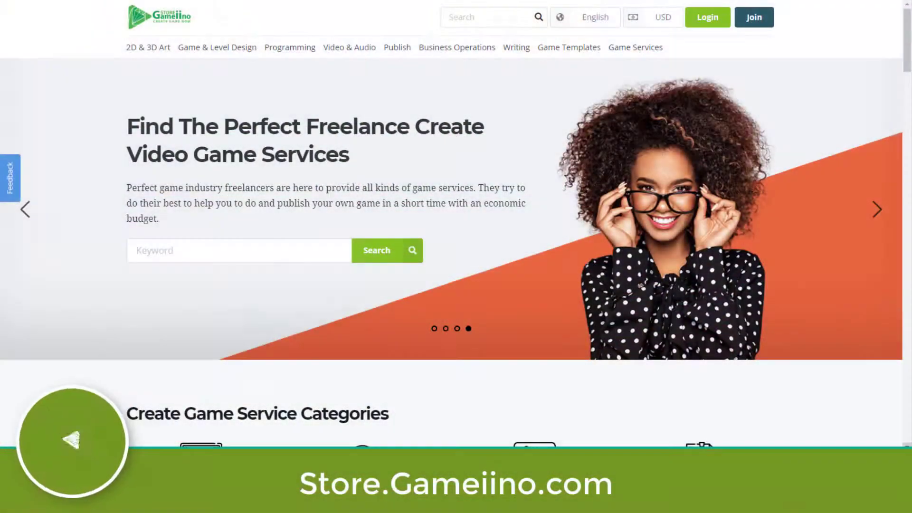
scroll(456, 237, "down", 5)
scroll(456, 237, "down", 20)
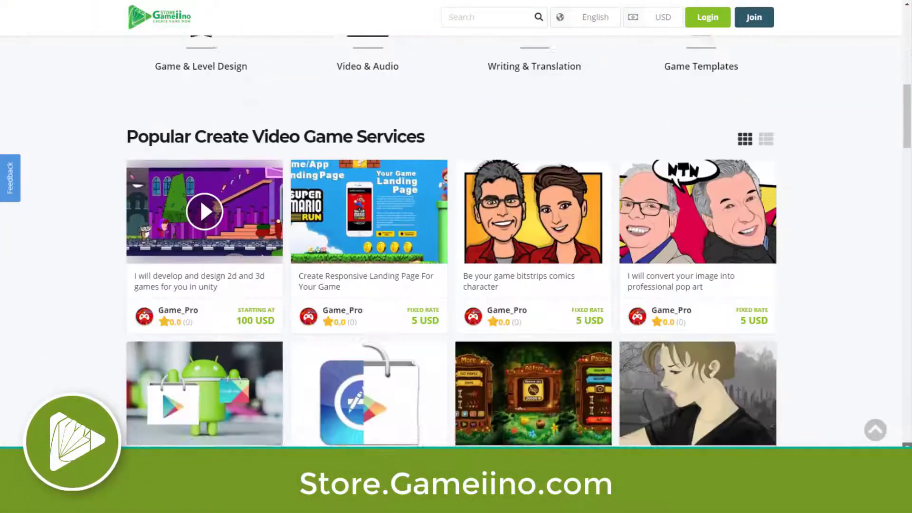
scroll(456, 238, "down", 20)
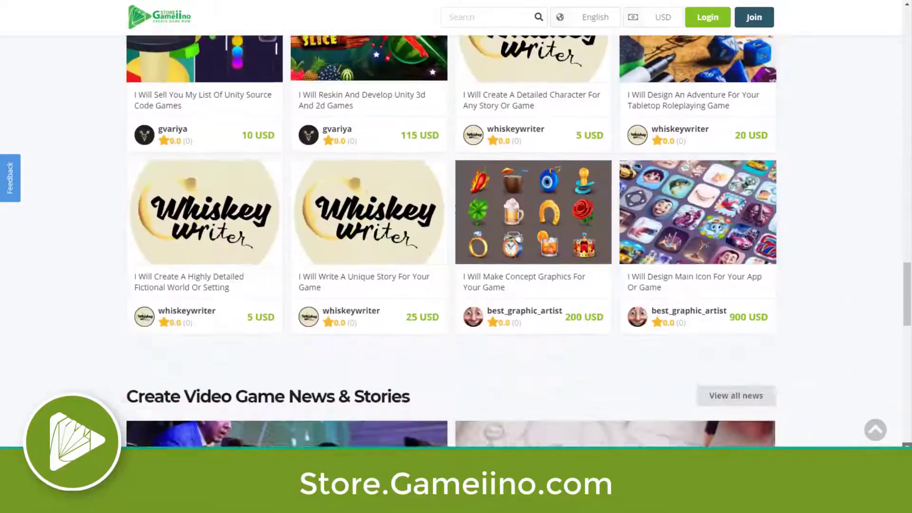
scroll(908, 6, "up", 15)
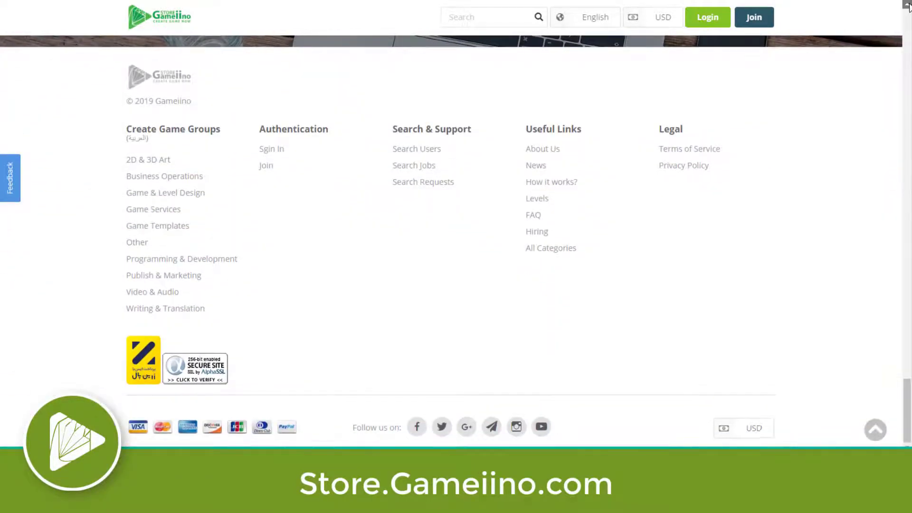
scroll(908, 6, "up", 15)
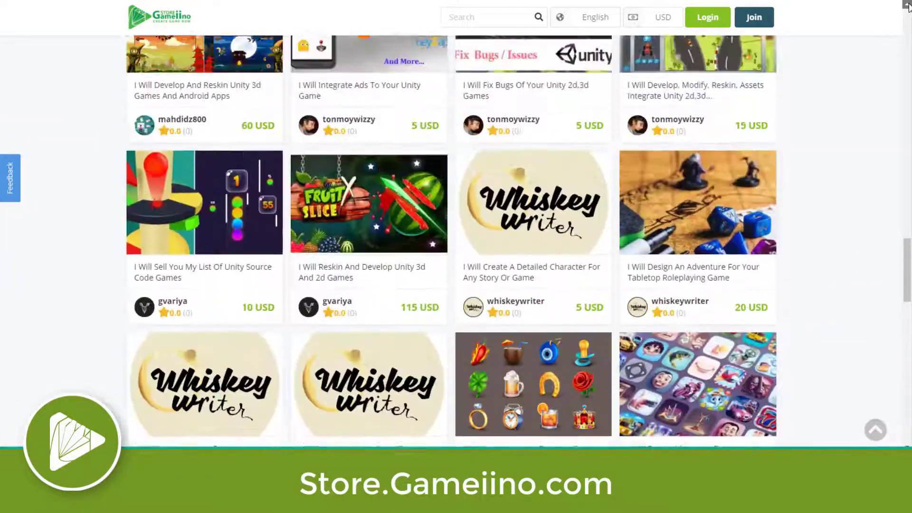
scroll(908, 6, "up", 5)
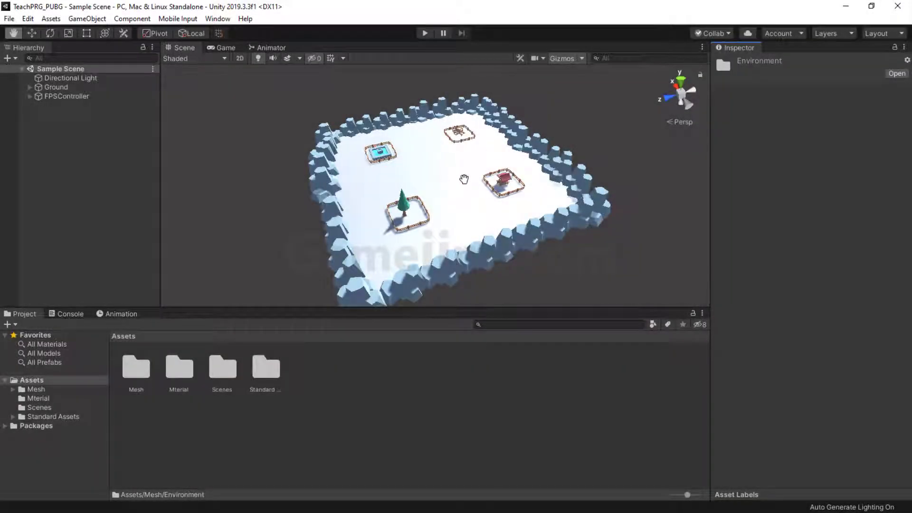
Inspect the component settings of the FPSController and Ground objects in Sample Scene.
key("w")
left_click(71, 96)
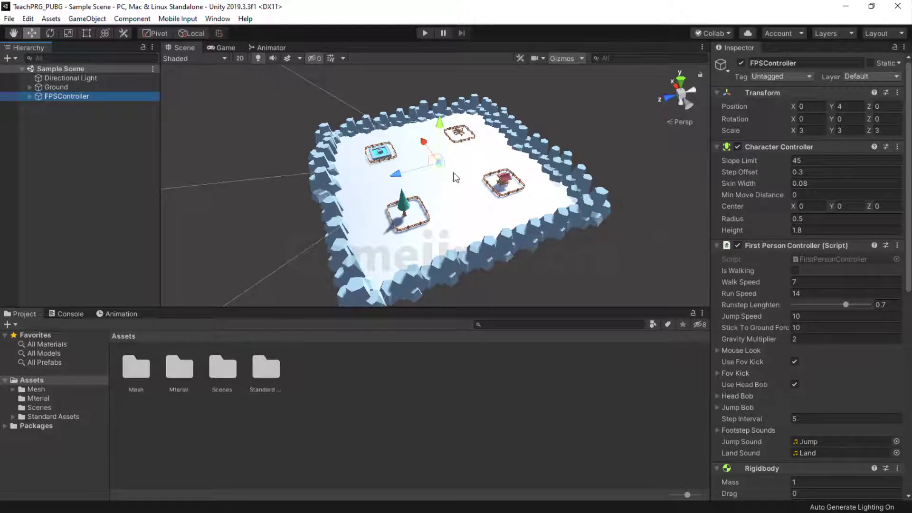
scroll(442, 166, "up", 2)
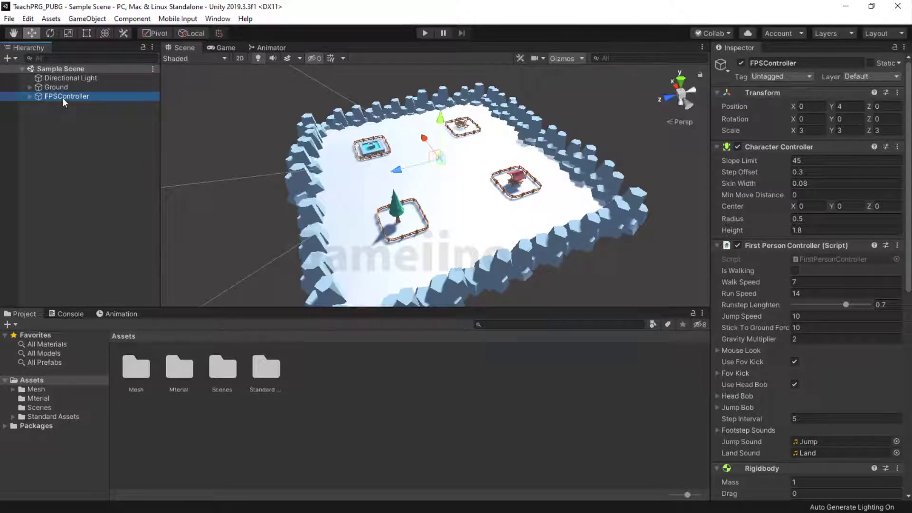
left_click(59, 87)
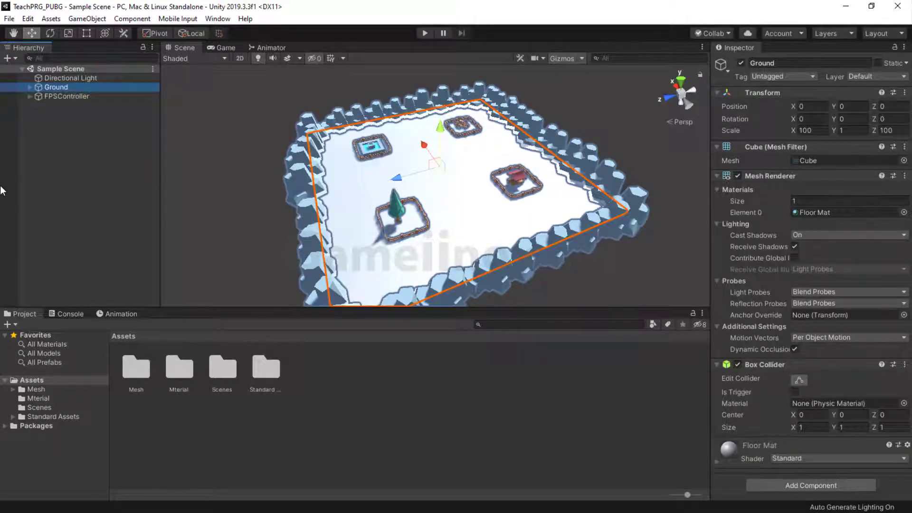
left_click(260, 245)
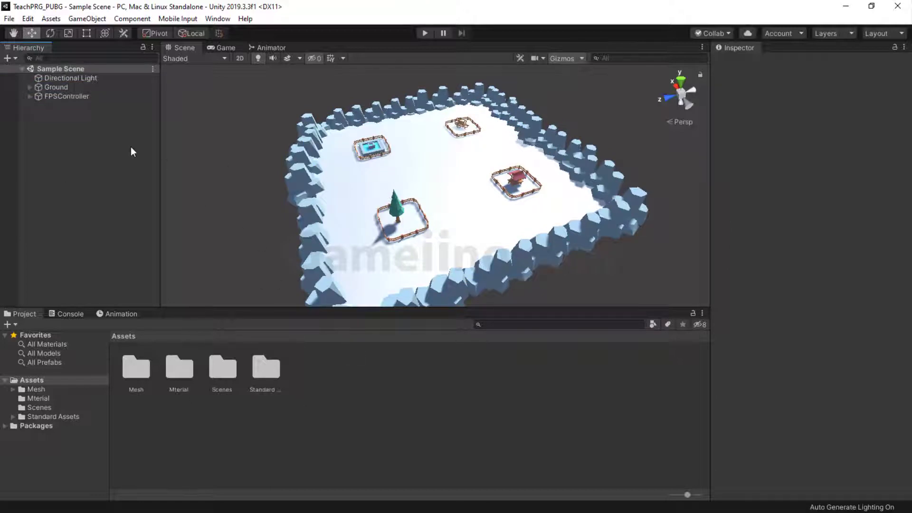
left_click(57, 96)
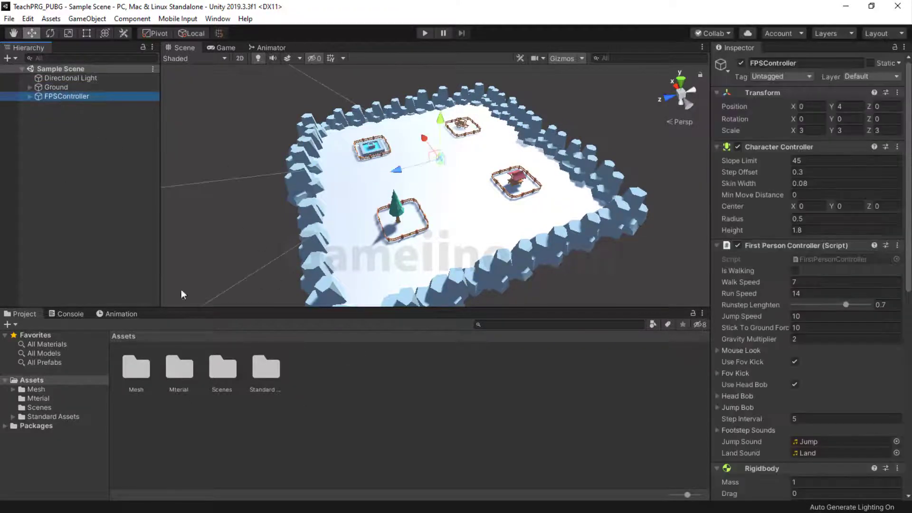
Open Standard Assets > Characters > FirstPersonCharacter > Prefabs and select the FPSController prefab.
left_click(273, 376)
double_click(266, 372)
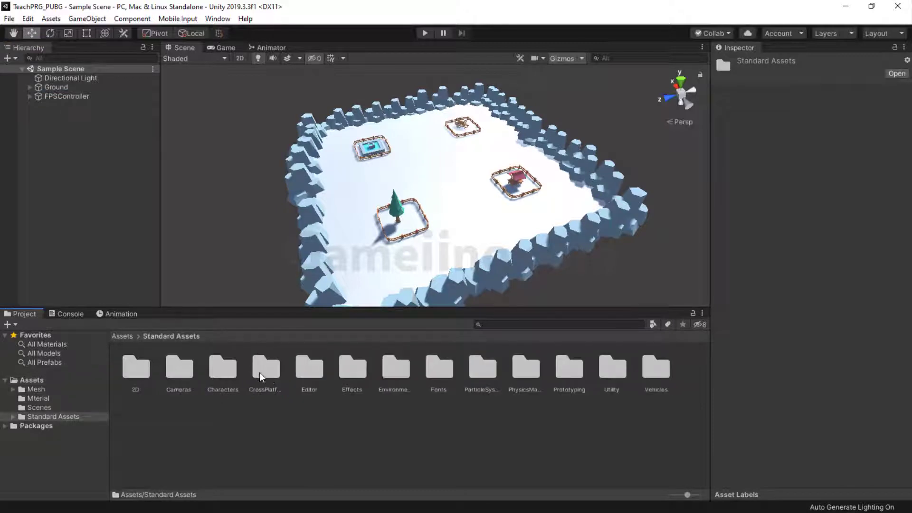
left_click(216, 376)
double_click(227, 367)
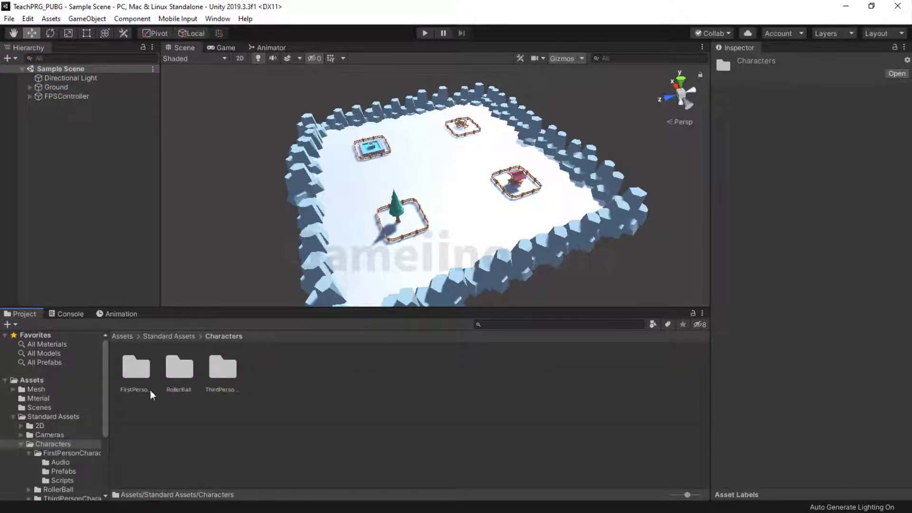
left_click(133, 380)
double_click(133, 373)
left_click(179, 374)
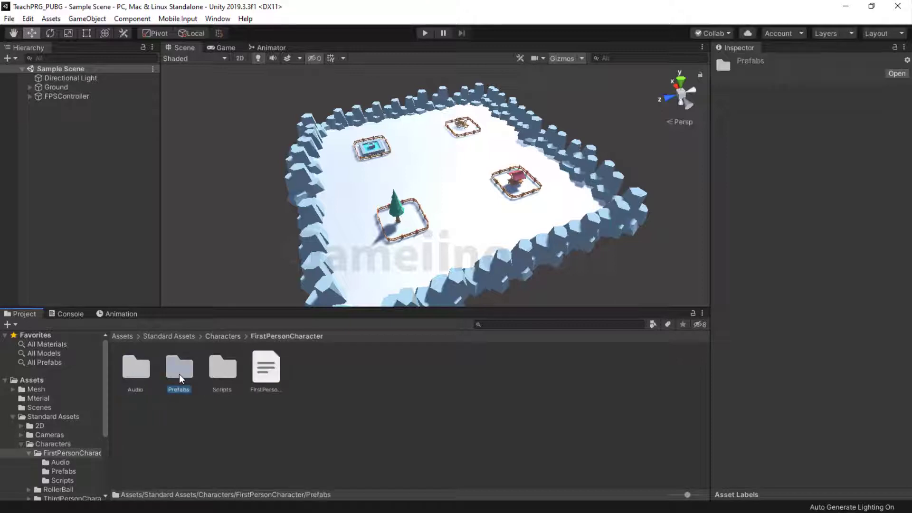
double_click(179, 374)
left_click(179, 375)
left_click(132, 383)
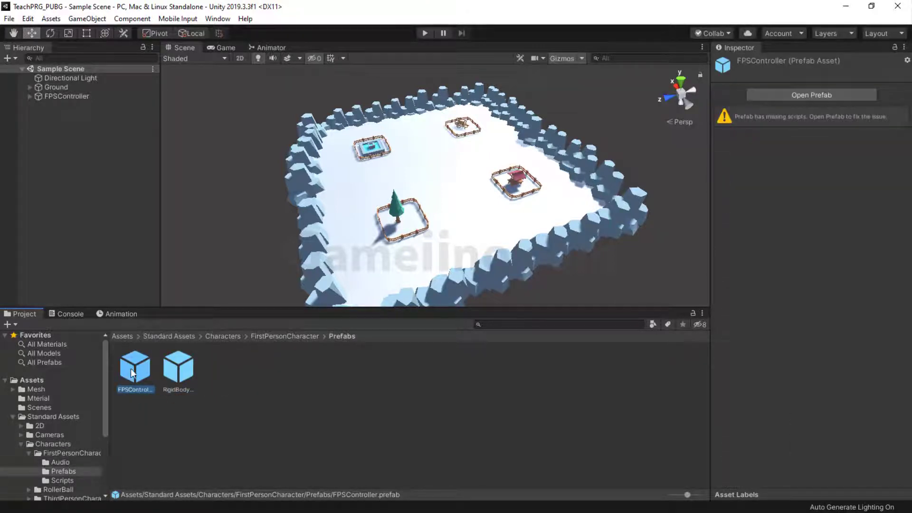
Collapse the Standard Assets folder and examine the Scenes folder and the Floor Mat material in the Mterial folder.
left_click(19, 415)
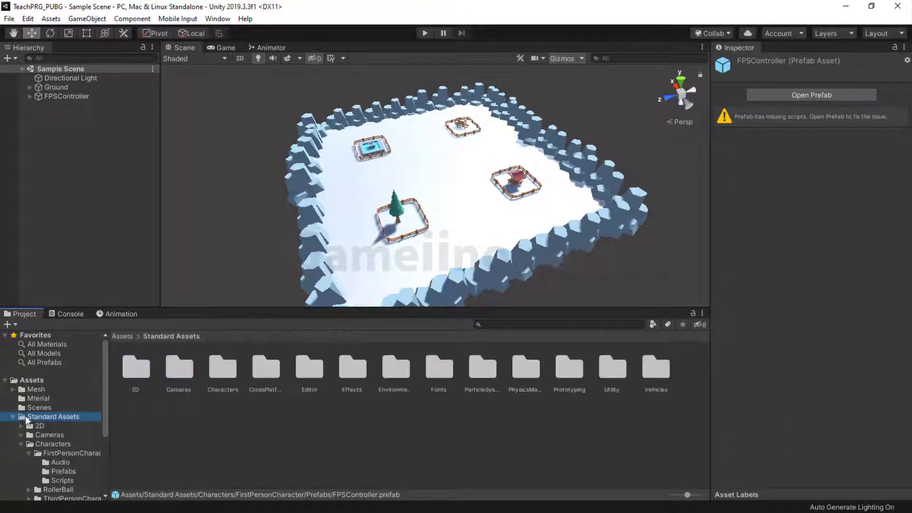
left_click(13, 416)
left_click(38, 407)
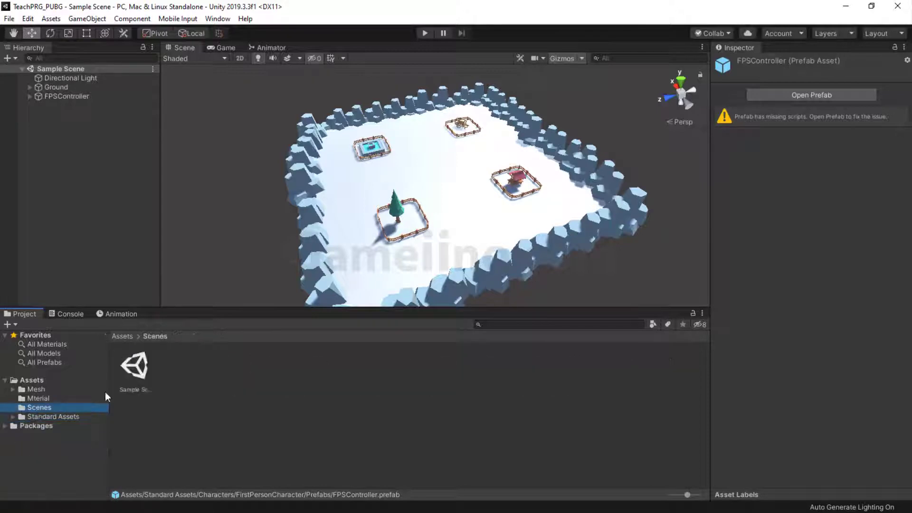
left_click(38, 398)
left_click(136, 367)
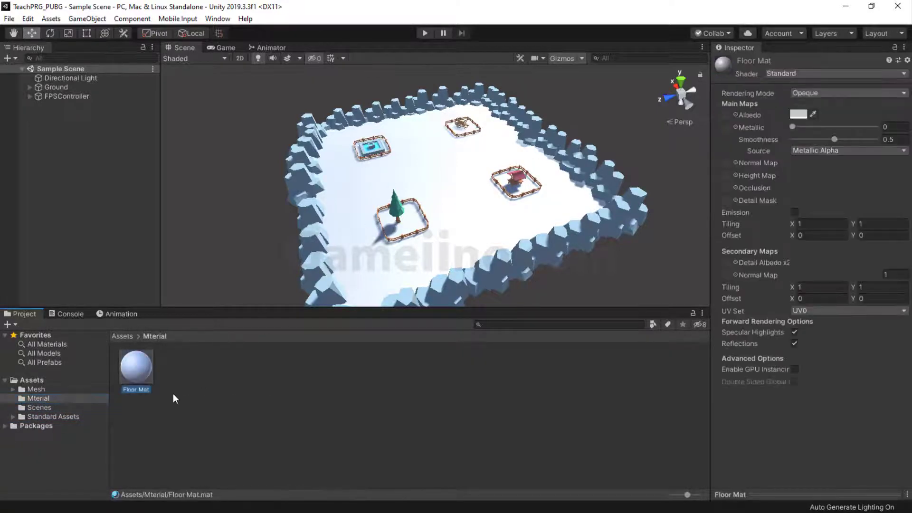
Look through the models in the Mesh/Environment folder, collapse Mesh, and return to the Scenes folder.
left_click(56, 389)
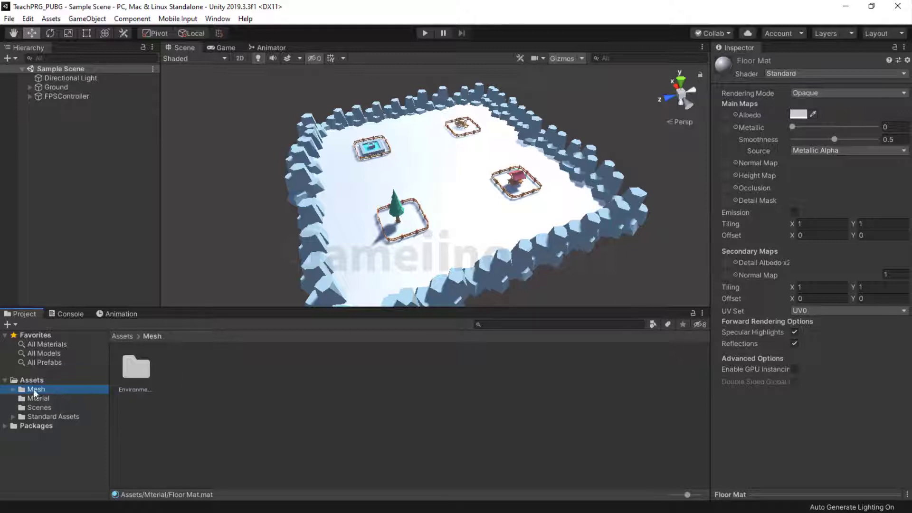
left_click(131, 370)
double_click(133, 370)
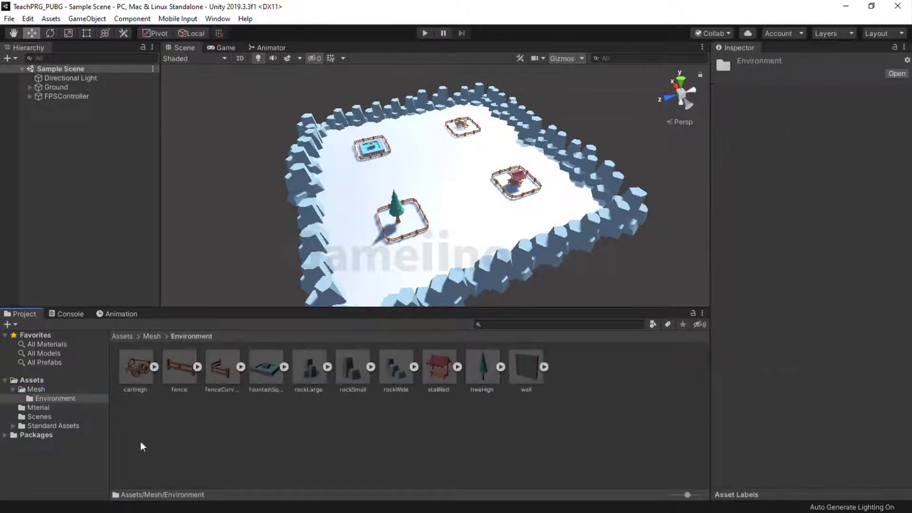
left_click(13, 389)
left_click(35, 399)
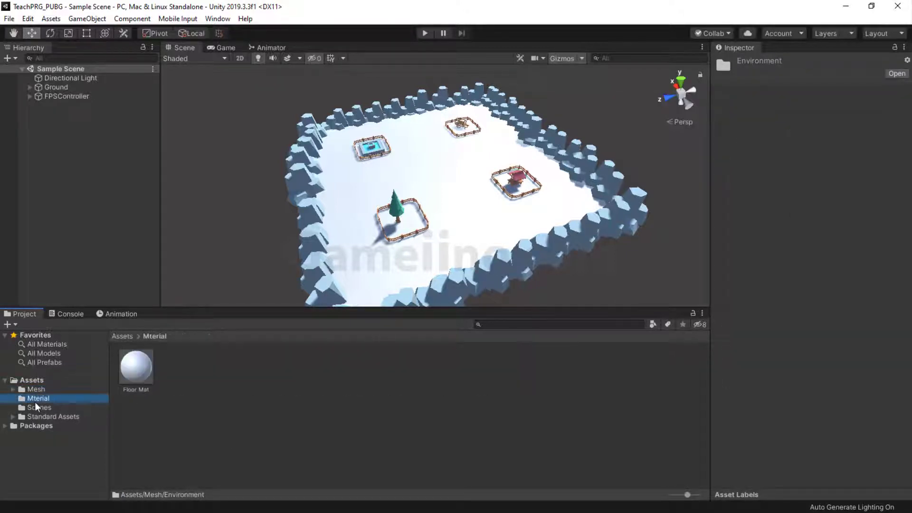
left_click(42, 407)
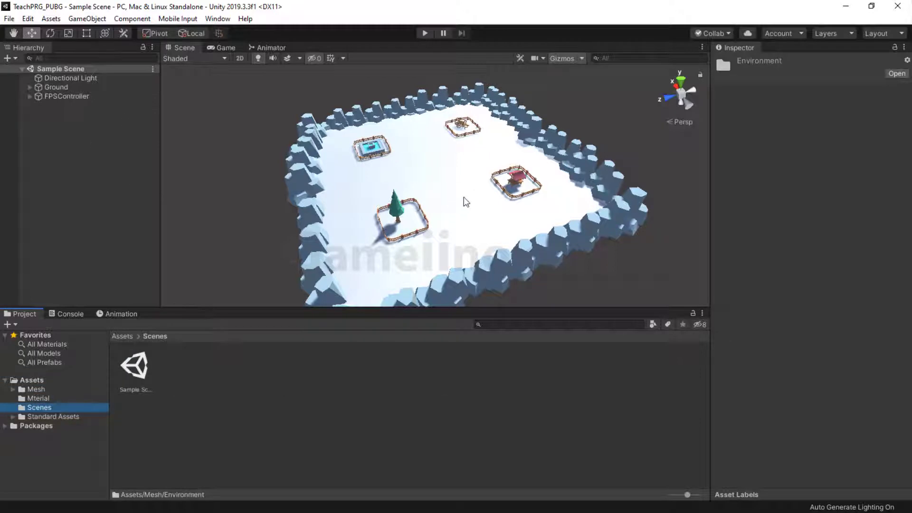
Play-test the scene by walking the first-person character around the snowy ground, and stop play mode.
left_click(424, 33)
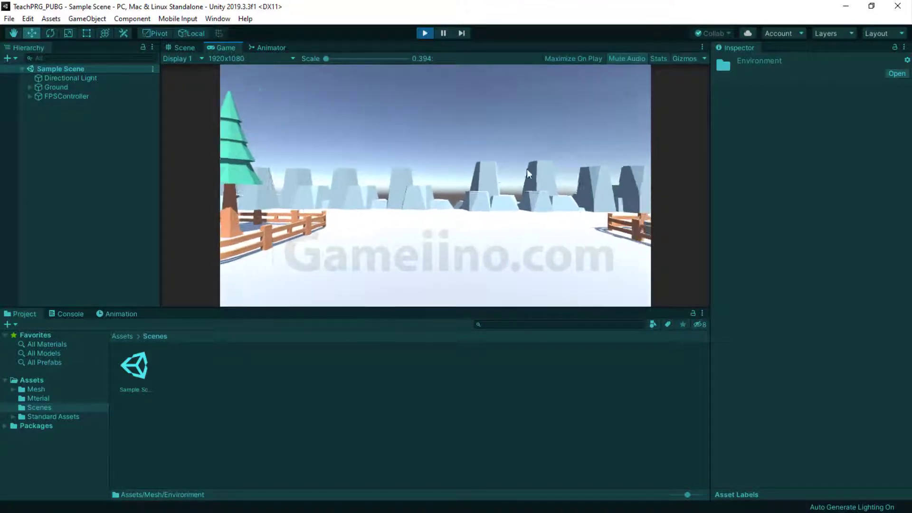
key("w")
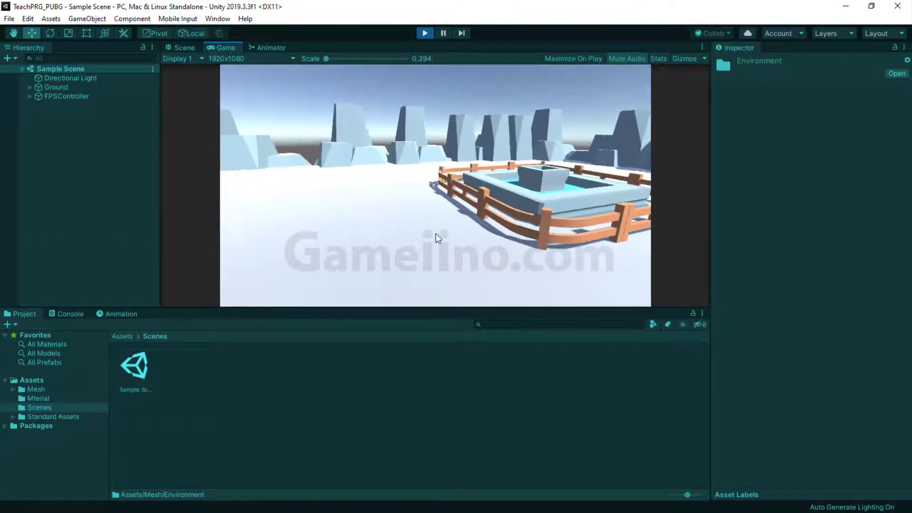
key("ctrl+p")
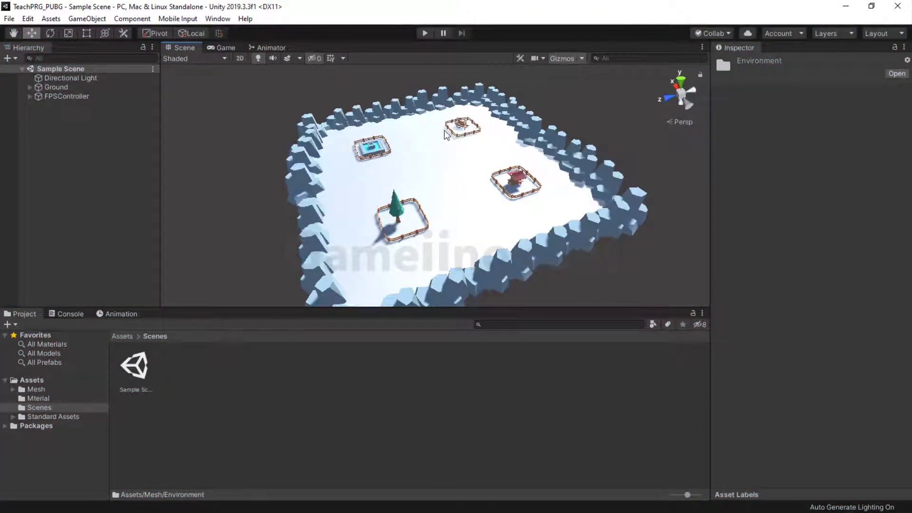
Add a new camera to Sample Scene and name it Minimap Camera.
left_click_drag(446, 135, 451, 235, "alt")
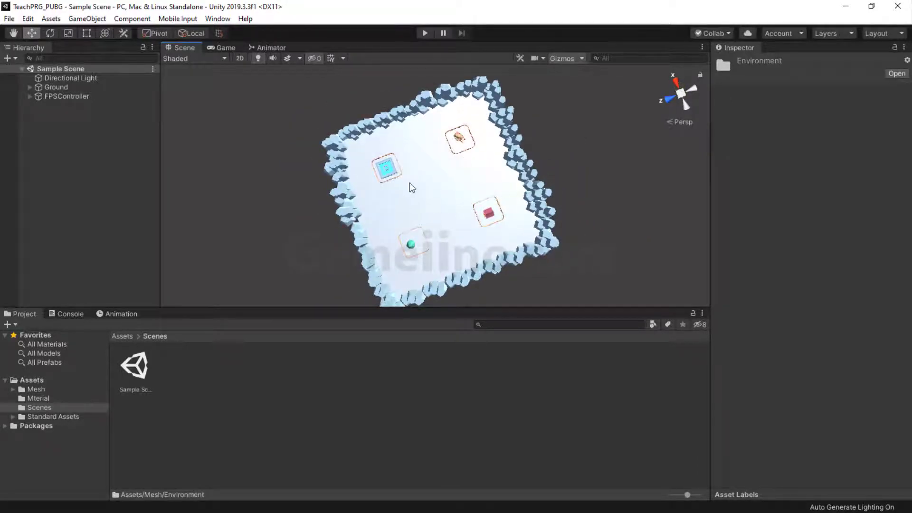
right_click(51, 176)
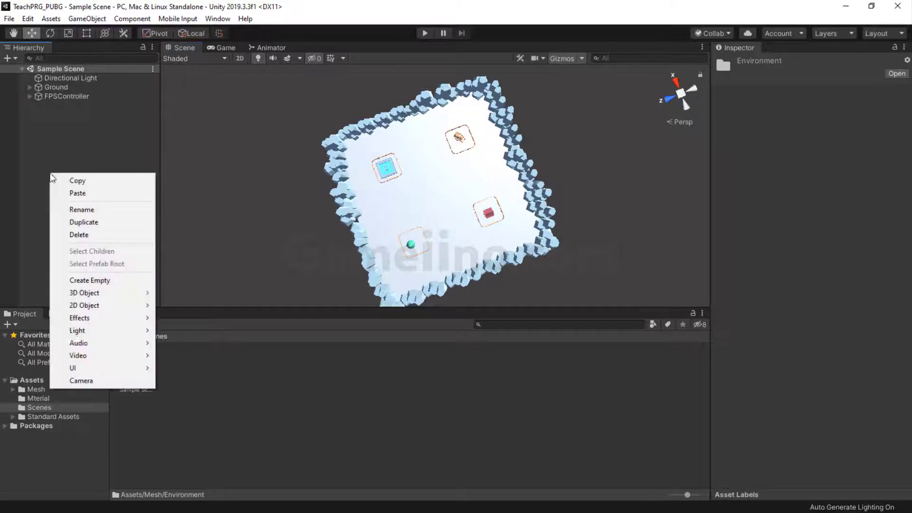
left_click(81, 381)
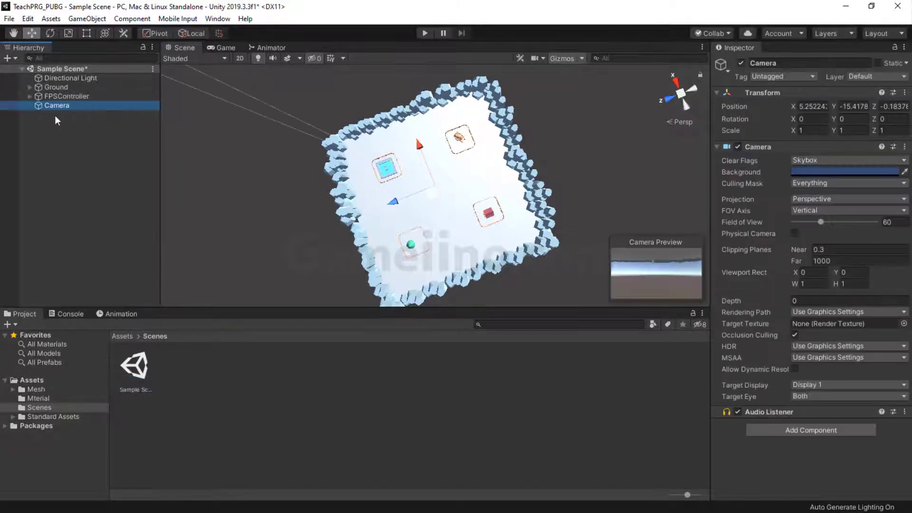
left_click(777, 76)
left_click(783, 65)
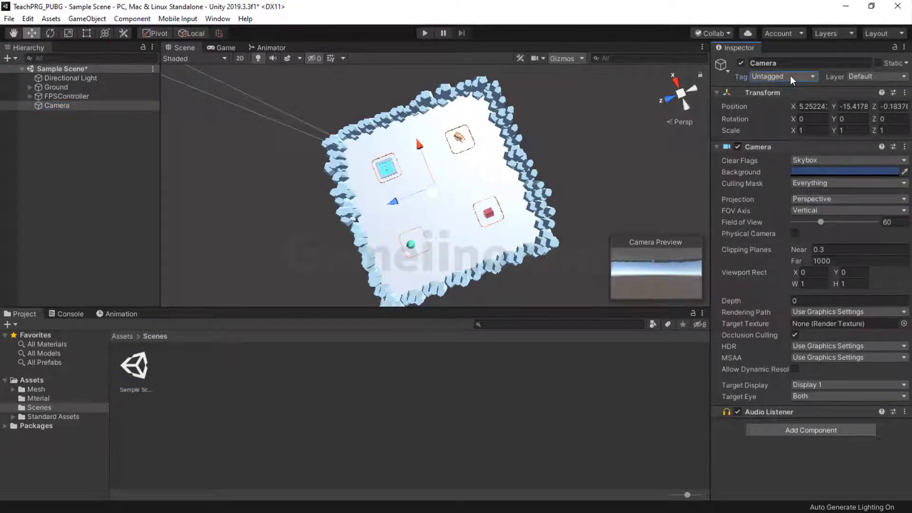
left_click(797, 66)
key("Home")
type("M")
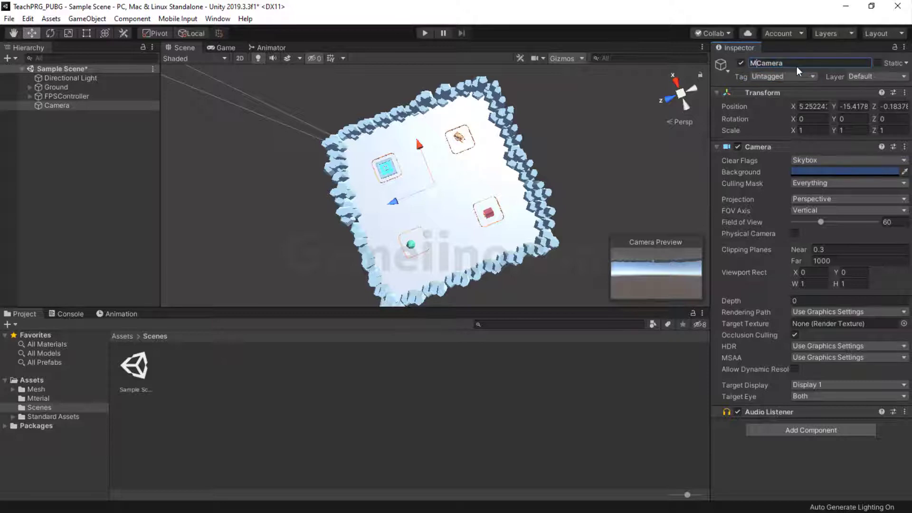
type("inimap")
key("Return")
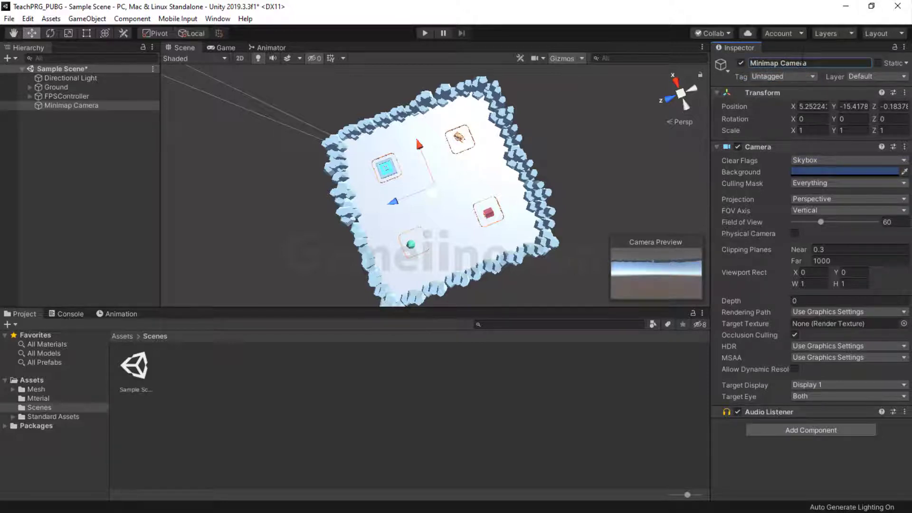
Remove the Audio Listener component from the Minimap Camera.
scroll(435, 170, "down", 3)
scroll(437, 181, "up", 3)
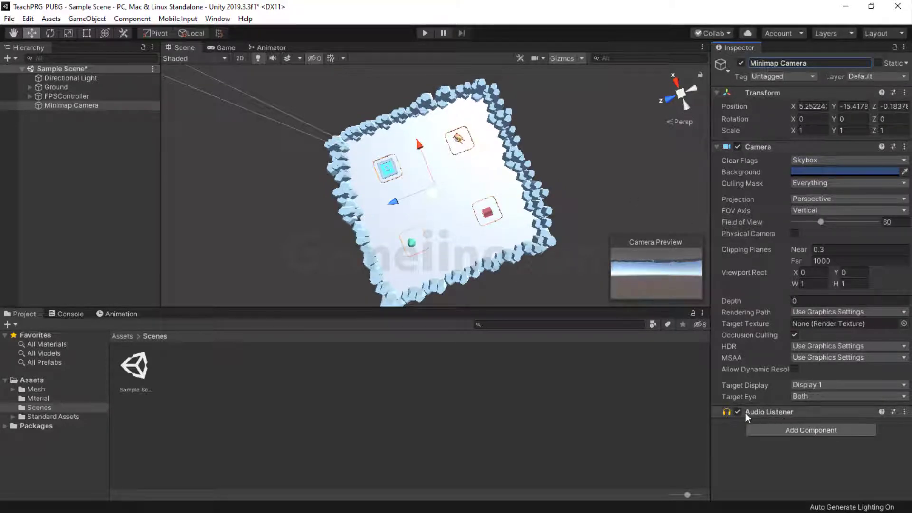
left_click(898, 412)
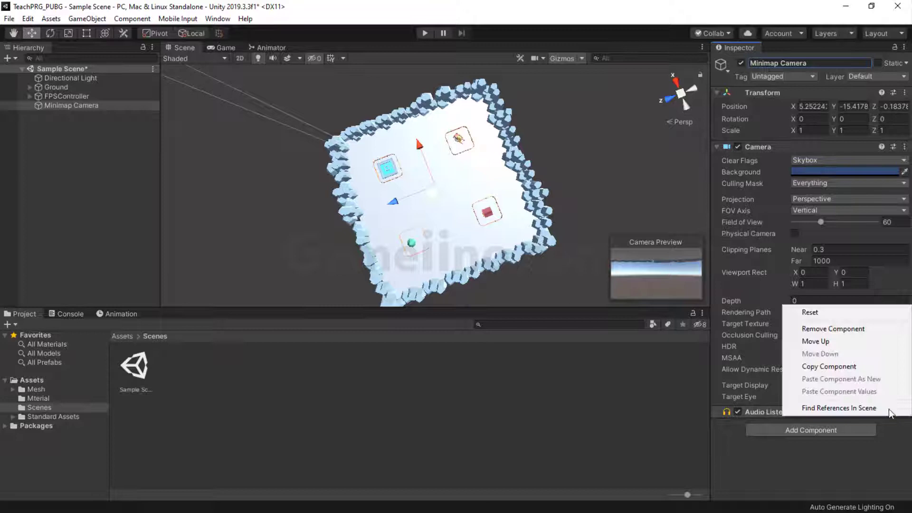
left_click(818, 328)
Raise the Minimap Camera above the ground to a Y position of about 10.3 and set its X rotation to 90.
left_click_drag(471, 251, 323, 136, "alt")
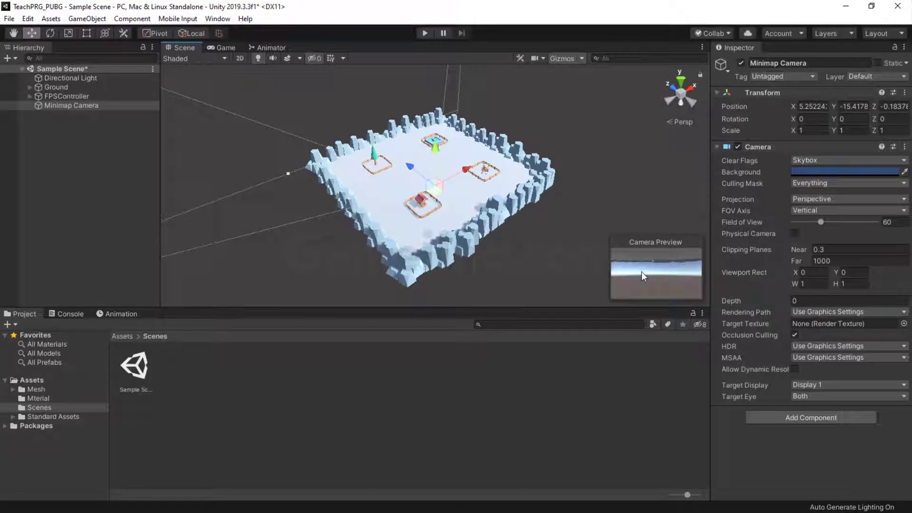
left_click_drag(433, 149, 434, 112)
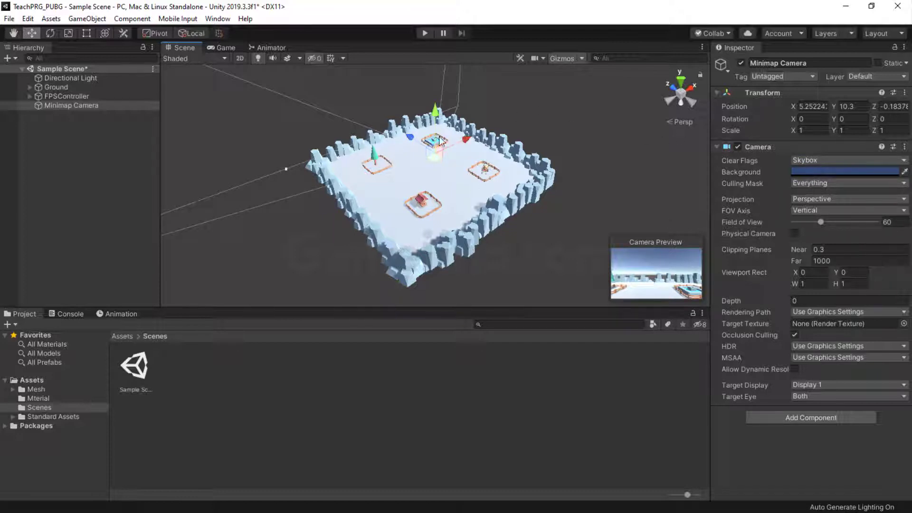
left_click(810, 119)
type("90")
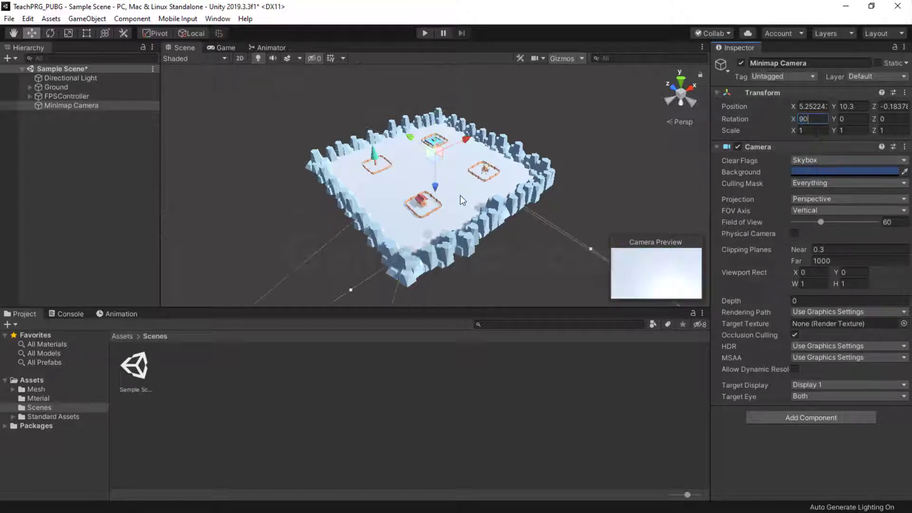
Try Y positions of 20, 50 and 70 for the Minimap Camera while comparing the ground coverage in its preview.
left_click_drag(466, 161, 468, 222, "alt")
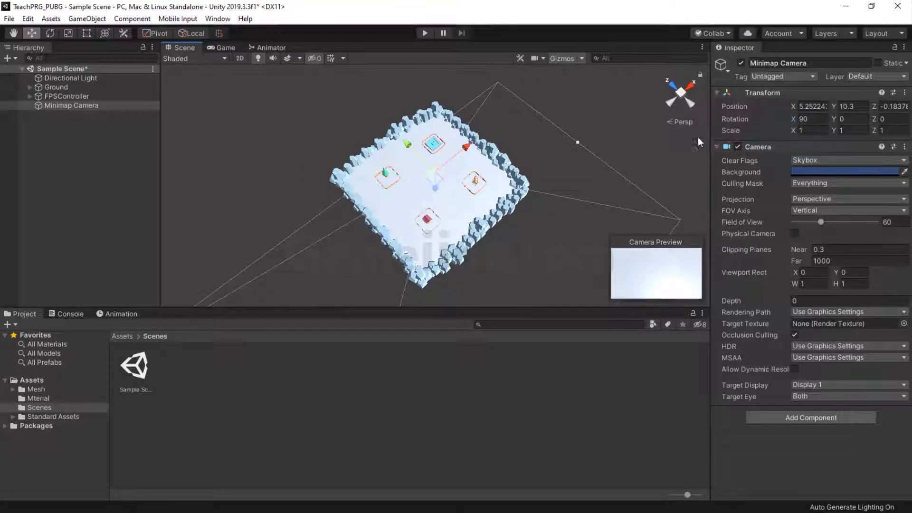
left_click(850, 106)
type("20")
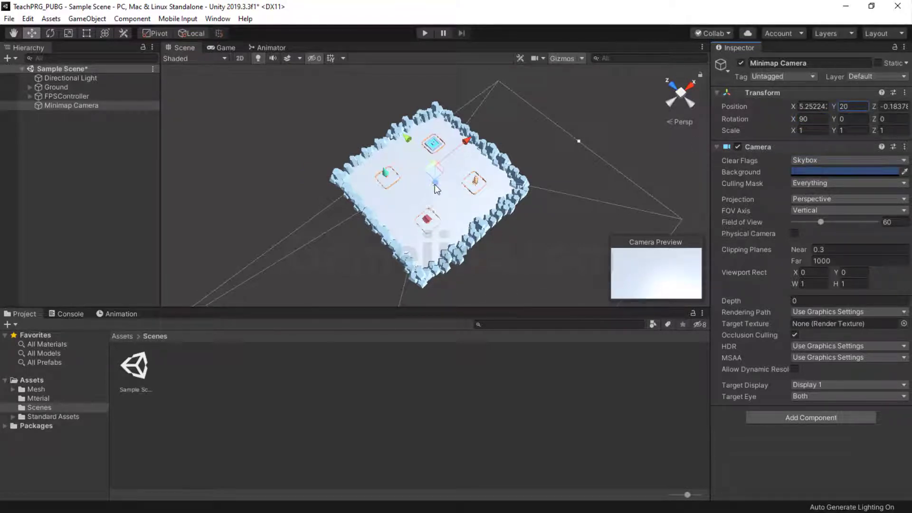
left_click_drag(474, 218, 435, 155, "alt")
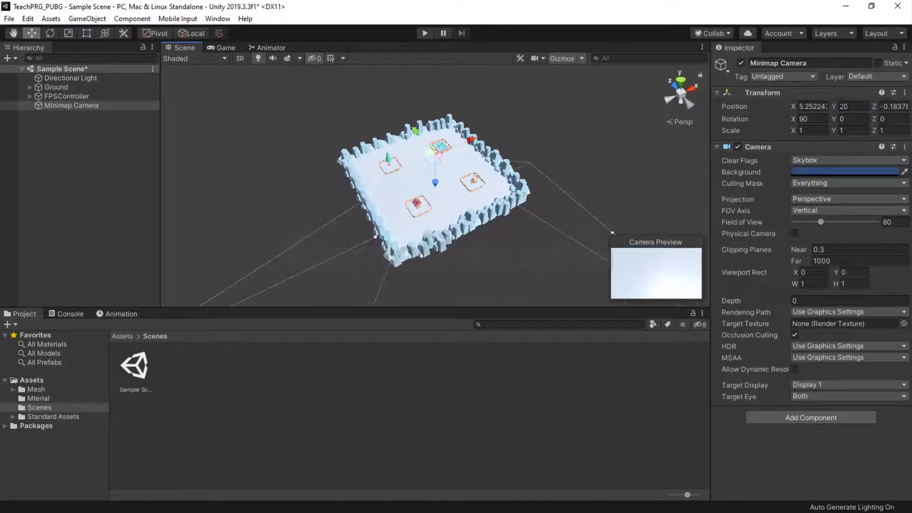
left_click(844, 106)
type("50")
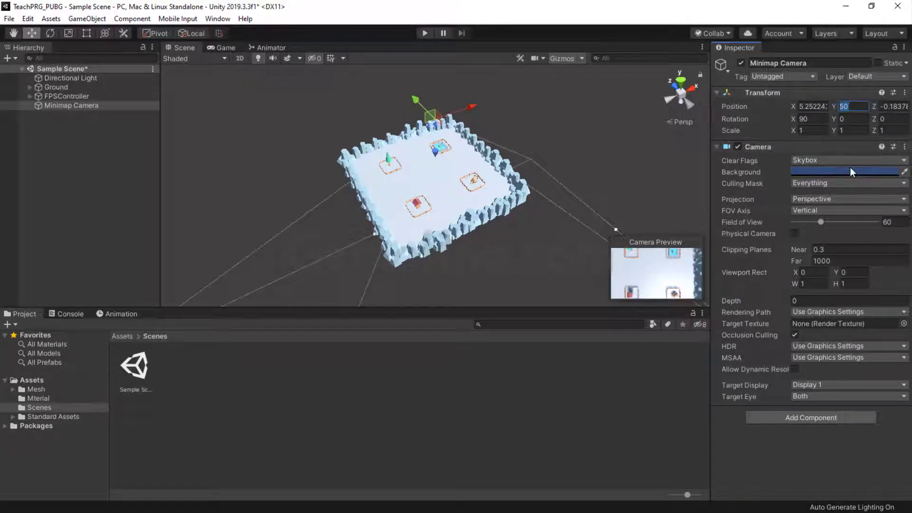
key("BackSpace")
key("BackSpace")
type("70")
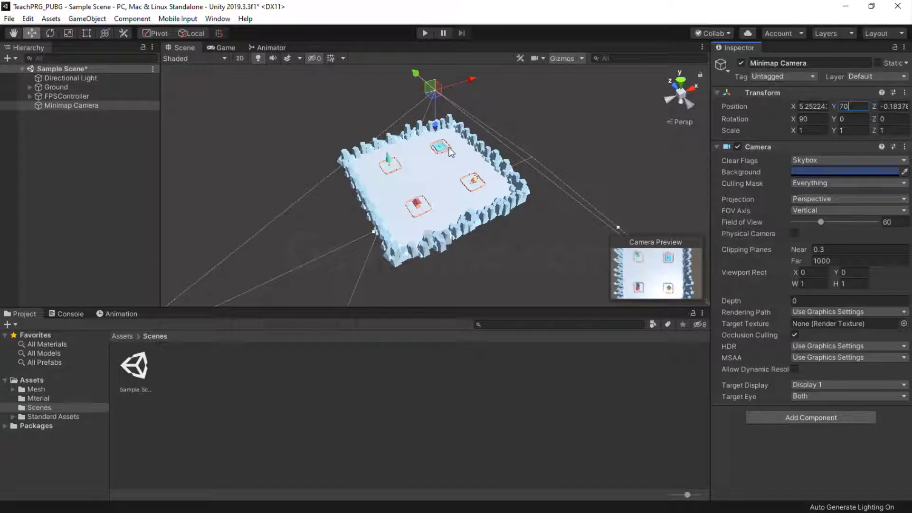
Switch the Minimap Camera's projection to Orthographic and set its Y position to 20 after trying 10.
left_click(812, 198)
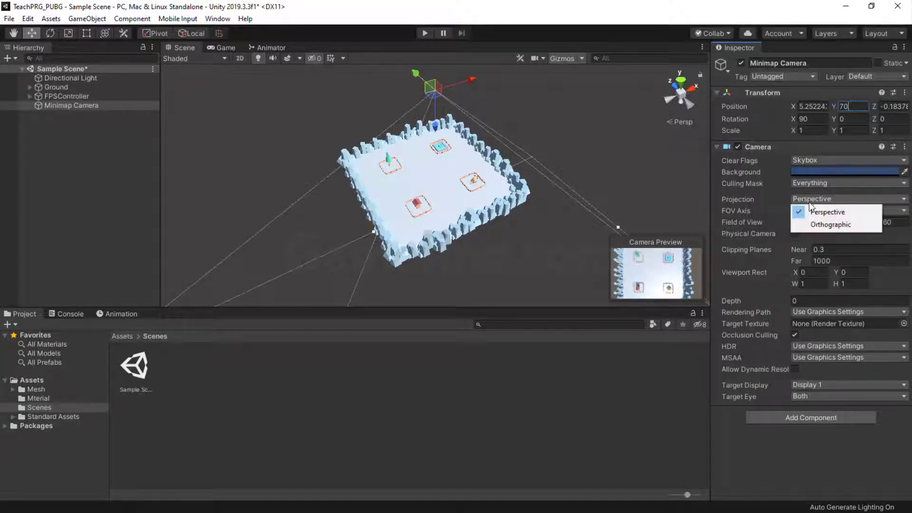
left_click(851, 224)
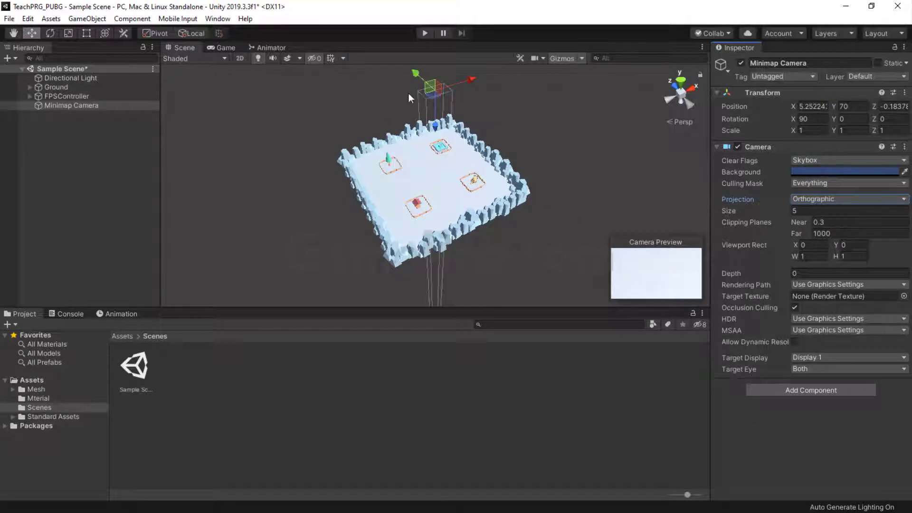
left_click(848, 106)
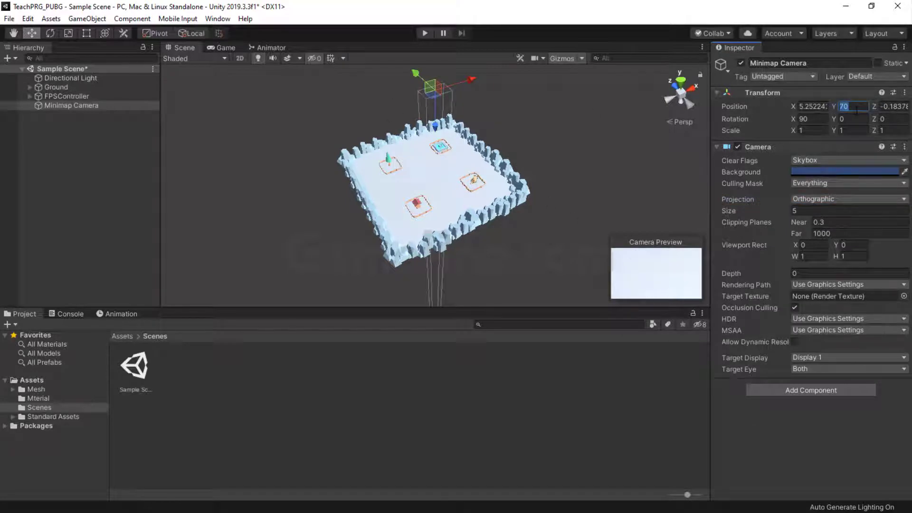
type("10")
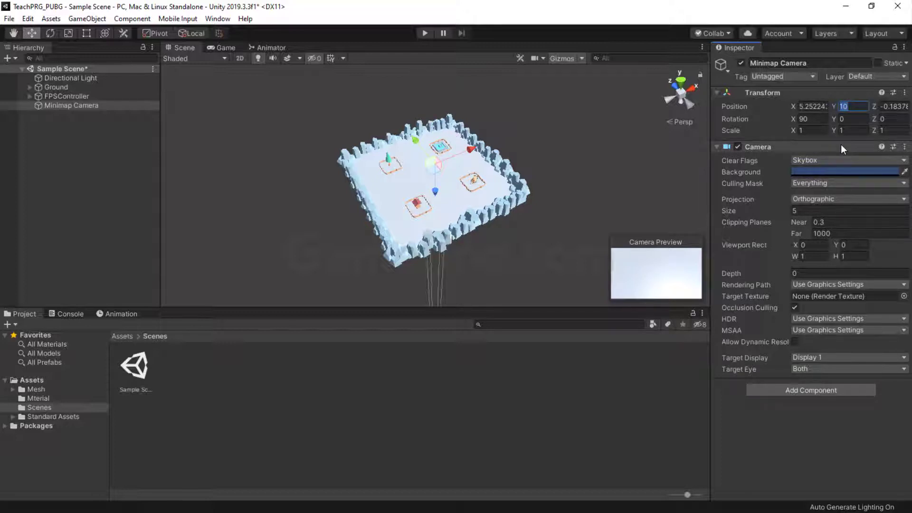
type("20")
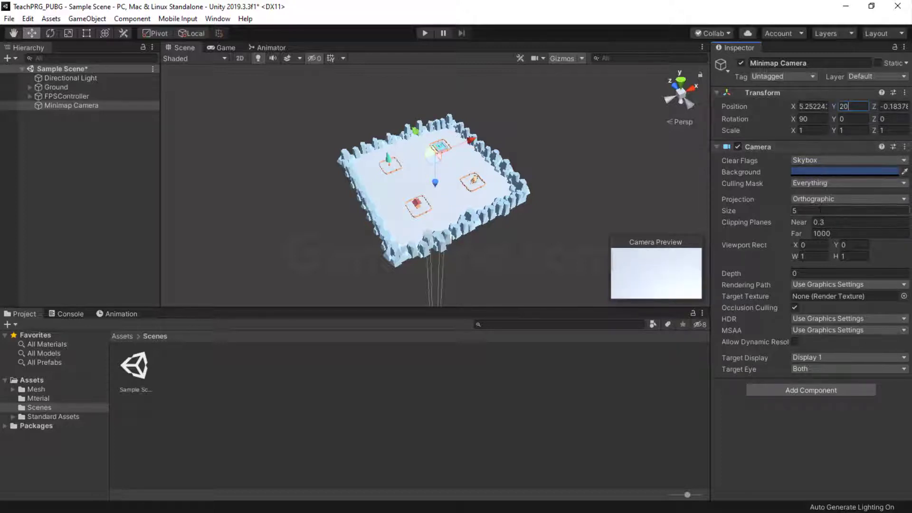
Set the Minimap Camera's orthographic size to 15 after trying 10 and 20.
left_click(818, 210)
type("10")
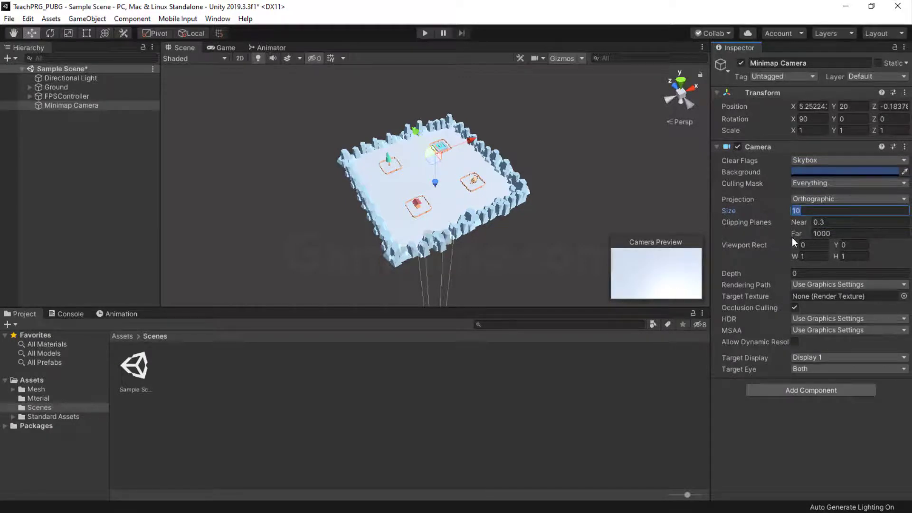
type("20")
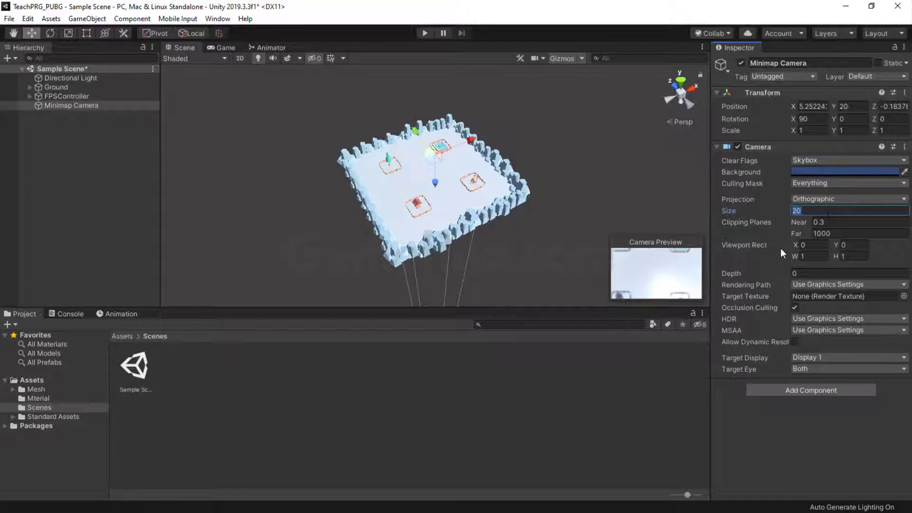
type("15")
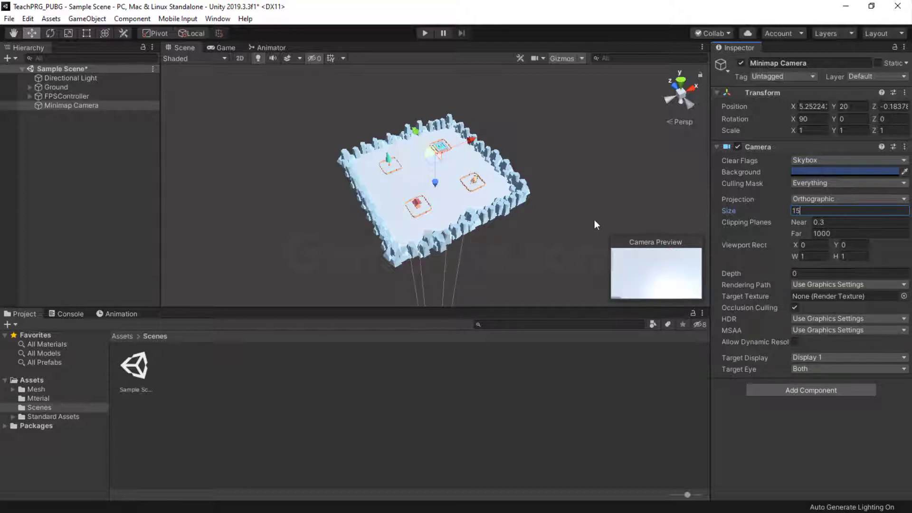
Center the Minimap Camera over the ground by setting its X and Z positions to 0.
mouse_move(435, 158)
left_mouse_down()
mouse_move(438, 130)
mouse_move(463, 153)
mouse_move(436, 174)
mouse_move(401, 179)
mouse_move(364, 135)
mouse_move(429, 104)
mouse_move(495, 181)
mouse_move(424, 167)
mouse_move(427, 156)
left_mouse_up()
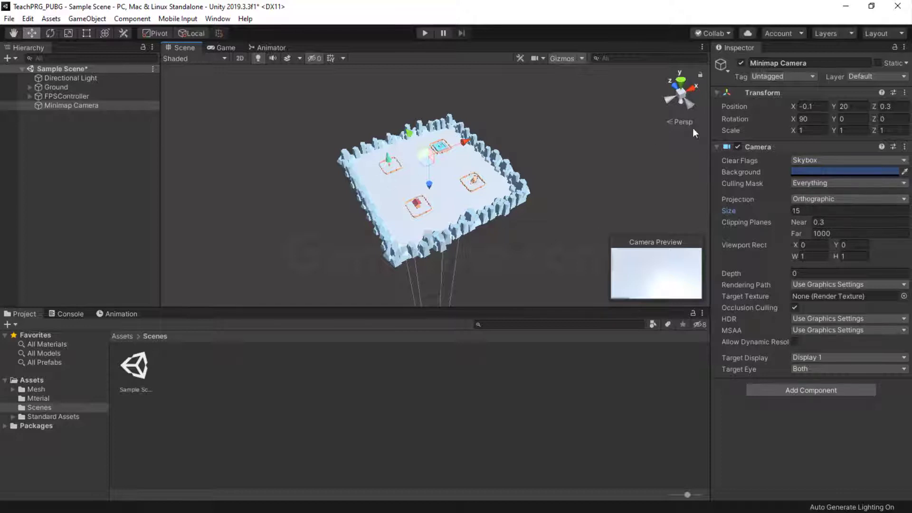
left_click(812, 107)
type("0")
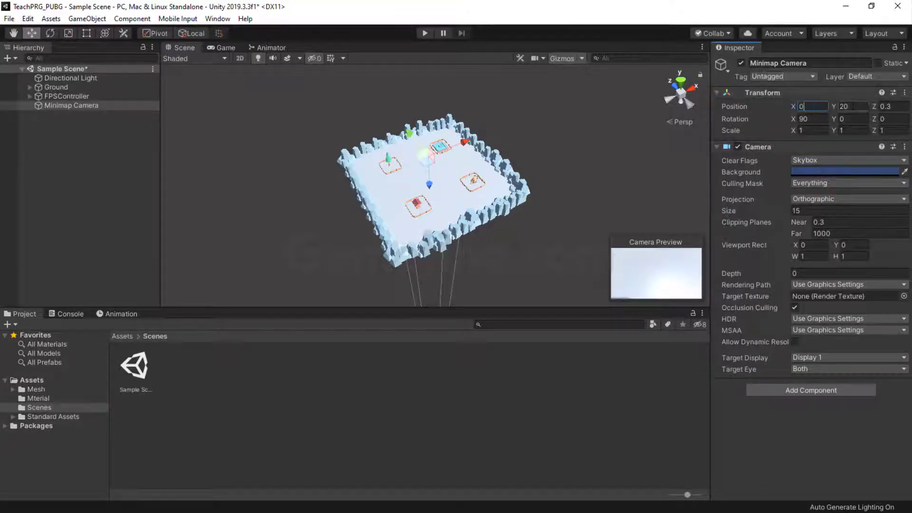
left_click(885, 107)
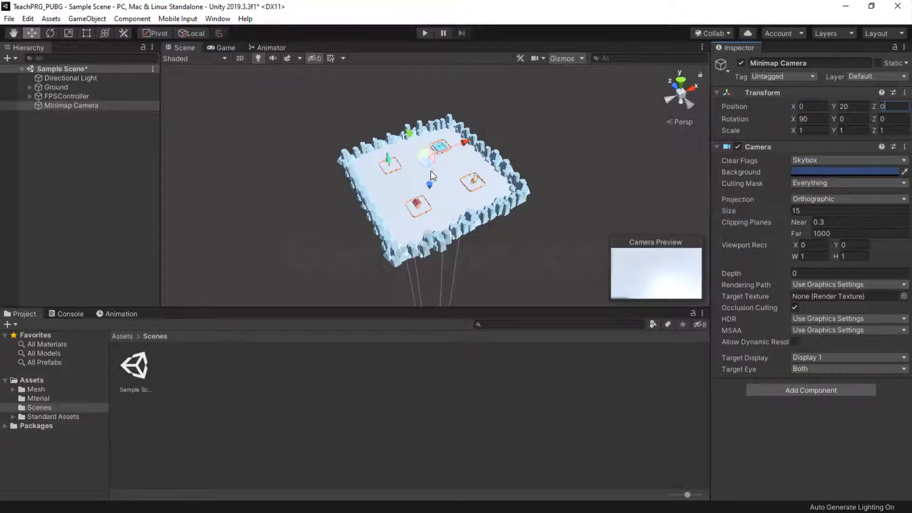
Frame the Minimap Camera in the Scene view and check its top-down image in the Game view.
left_click(106, 158)
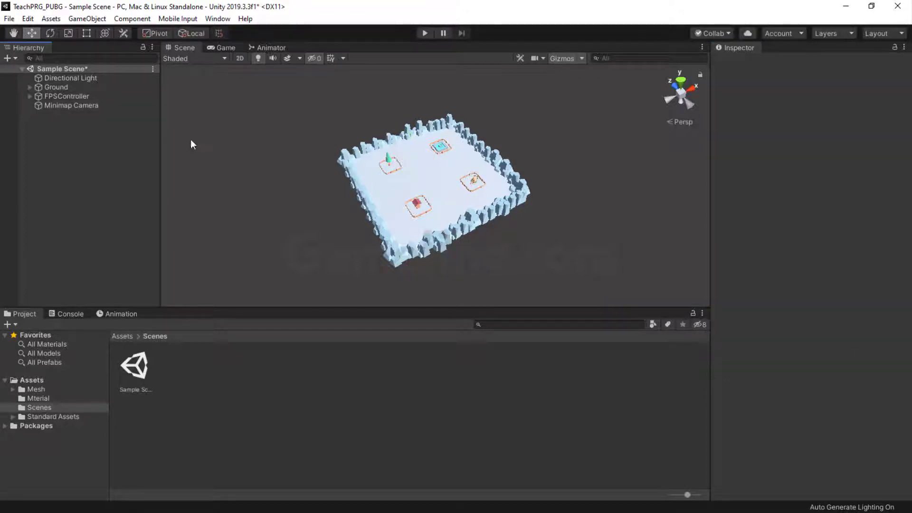
left_click(102, 105)
key("f")
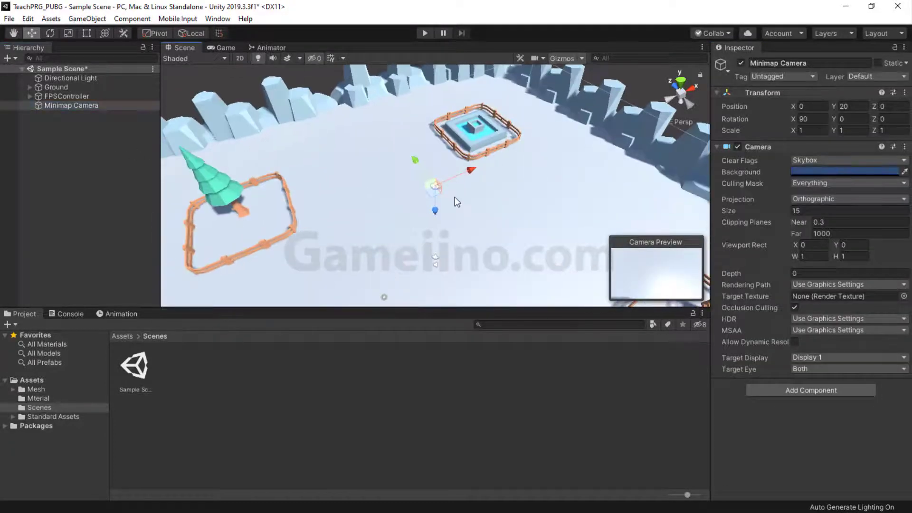
left_click(221, 48)
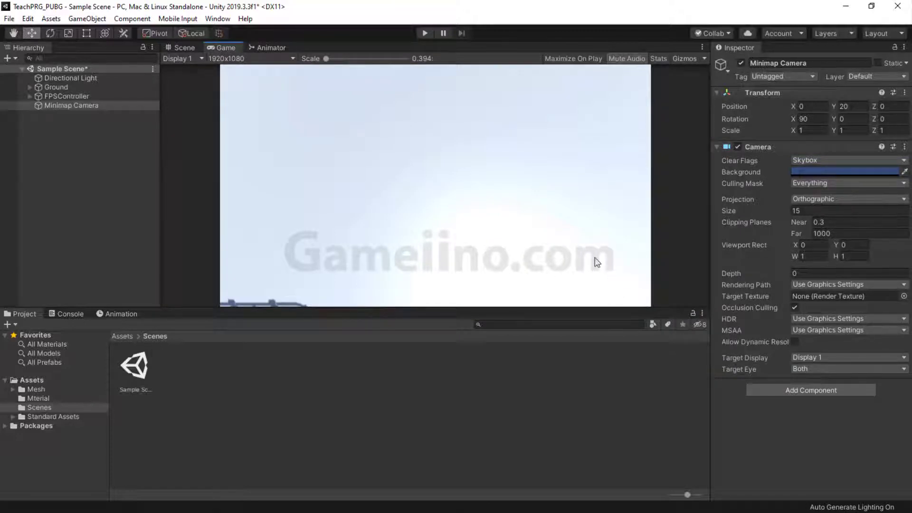
Add a UI Canvas to Sample Scene at the root of the hierarchy.
left_click(60, 134)
right_click(60, 133)
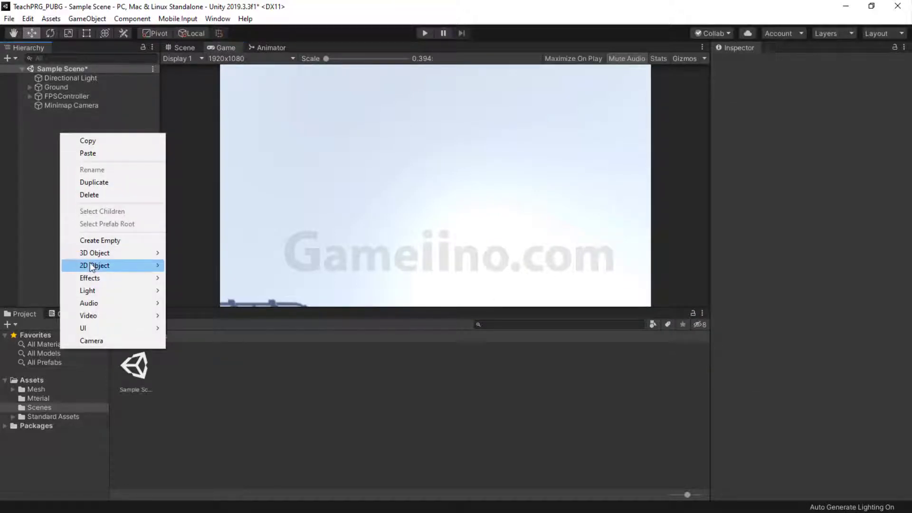
mouse_move(90, 328)
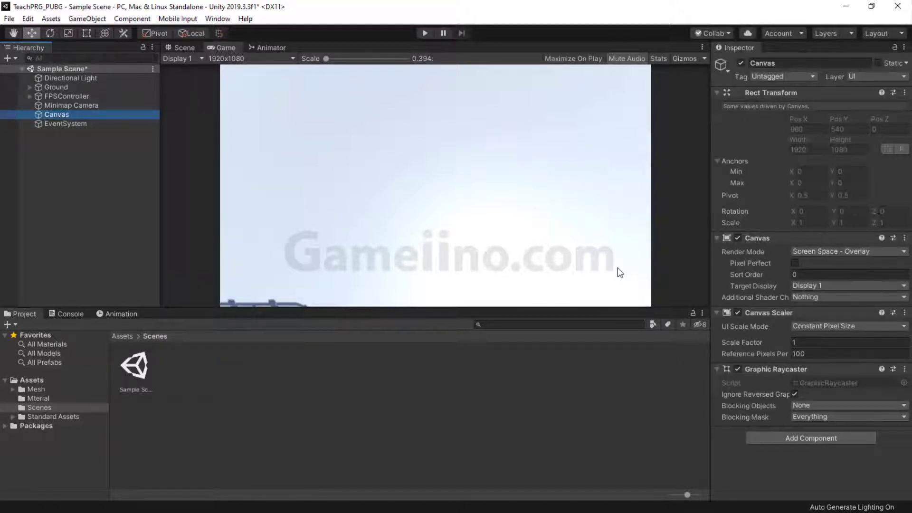
Create a new folder named Texture directly inside Assets.
left_click(41, 380)
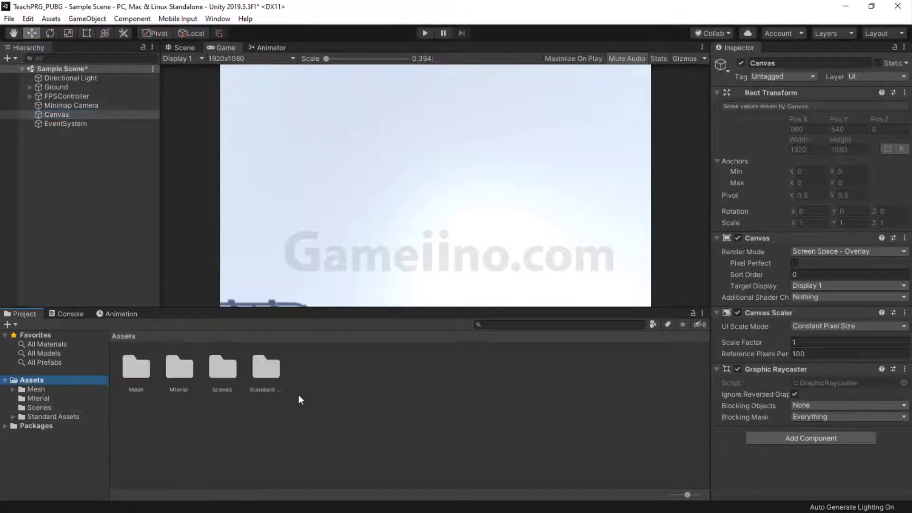
right_click(330, 394)
mouse_move(384, 112)
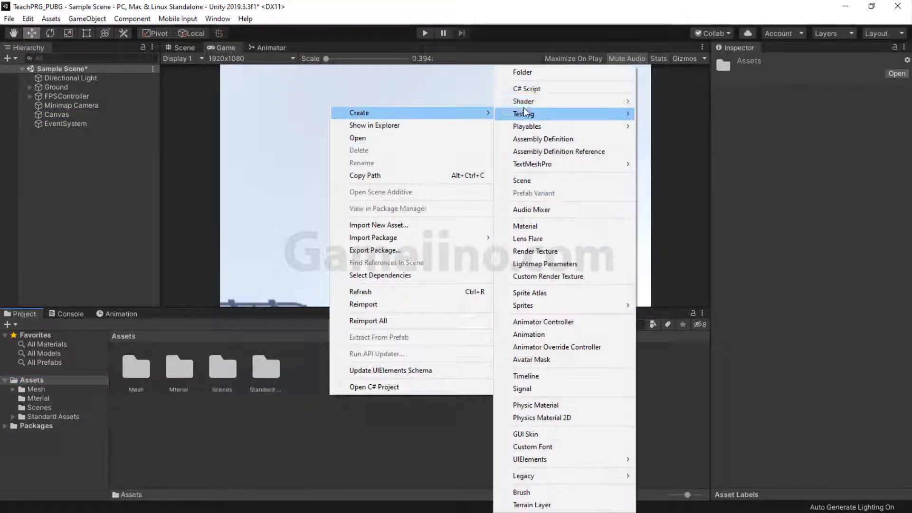
left_click(527, 73)
type("Texture")
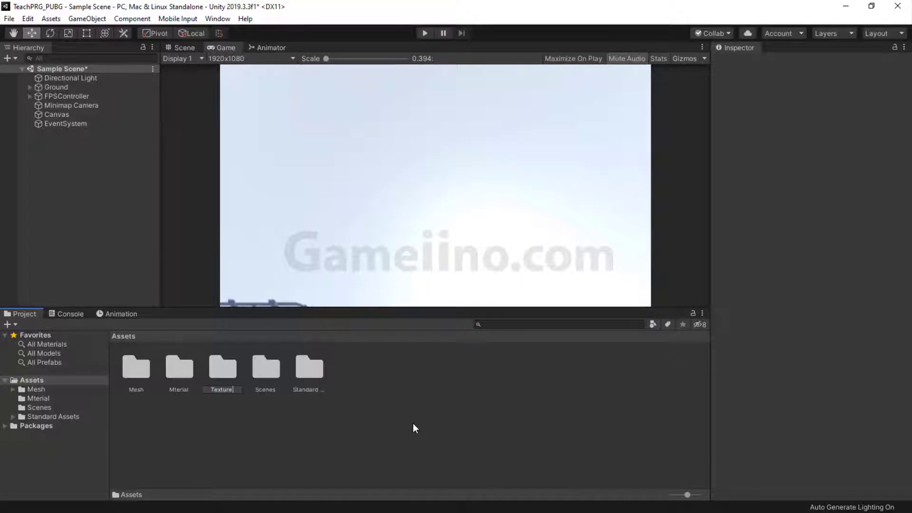
key("Return")
Create a Render Texture named Minimap inside the Texture folder.
double_click(318, 370)
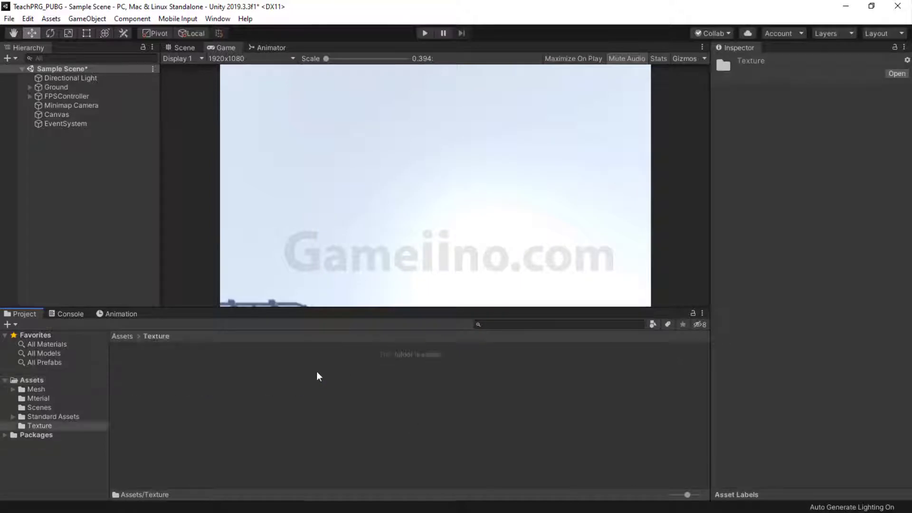
right_click(226, 370)
mouse_move(273, 88)
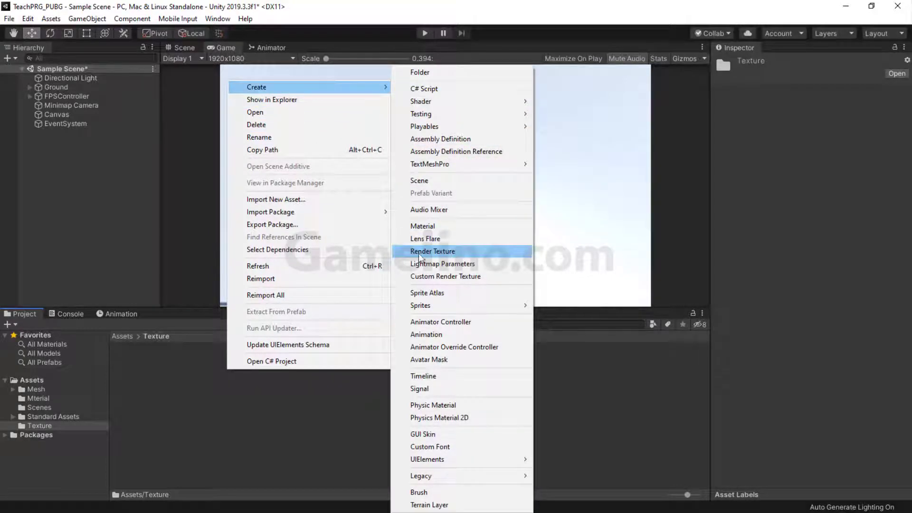
left_click(472, 253)
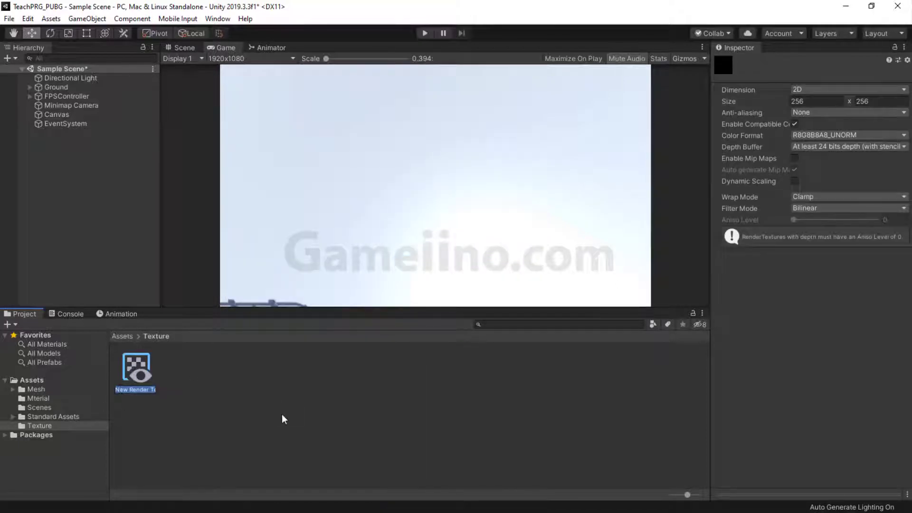
type("Minimap")
key("Return")
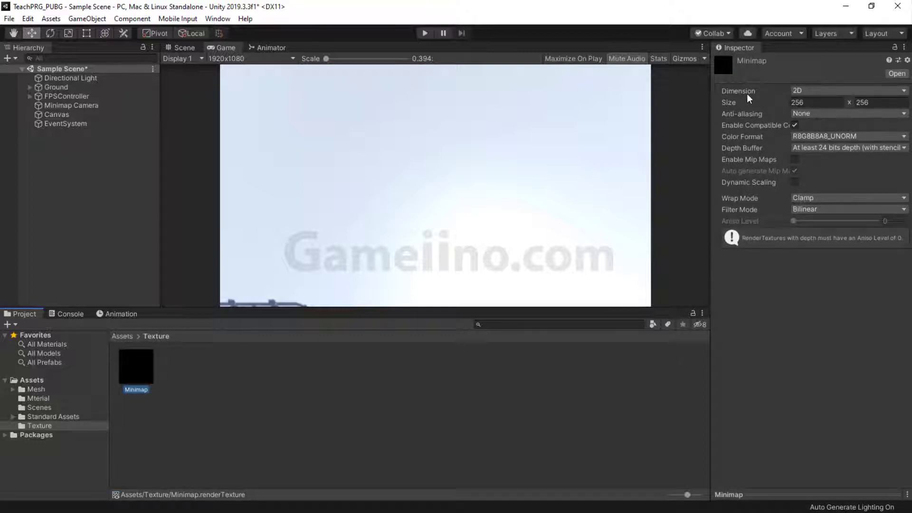
Keep the Minimap render texture's dimension at 2D and set its size to 500 x 500.
left_click(810, 90)
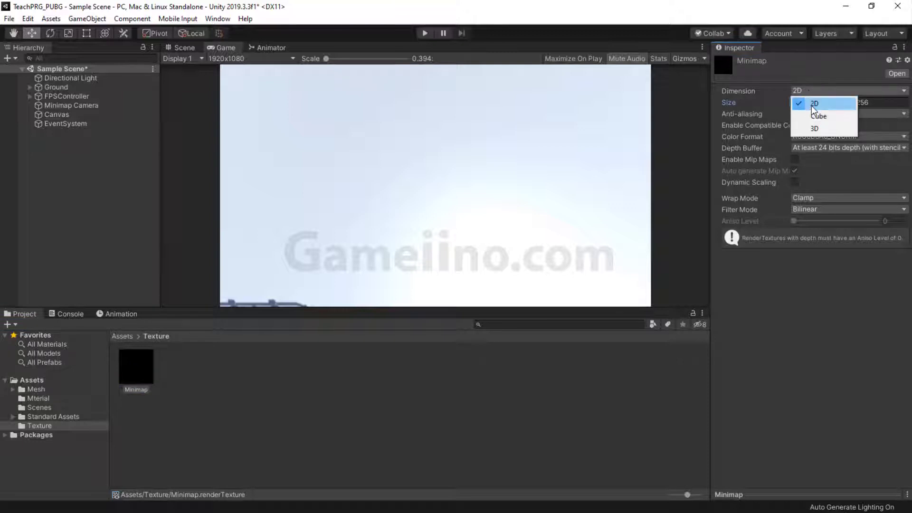
left_click(814, 104)
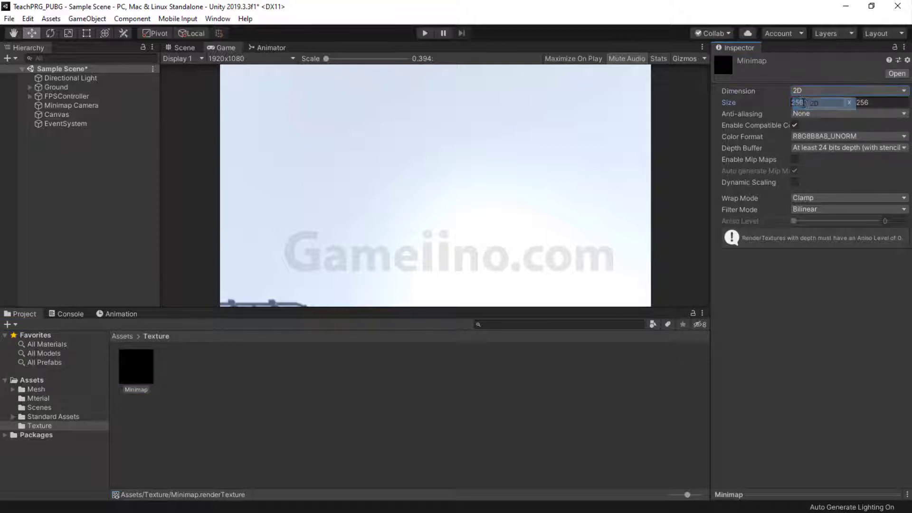
left_click(814, 103)
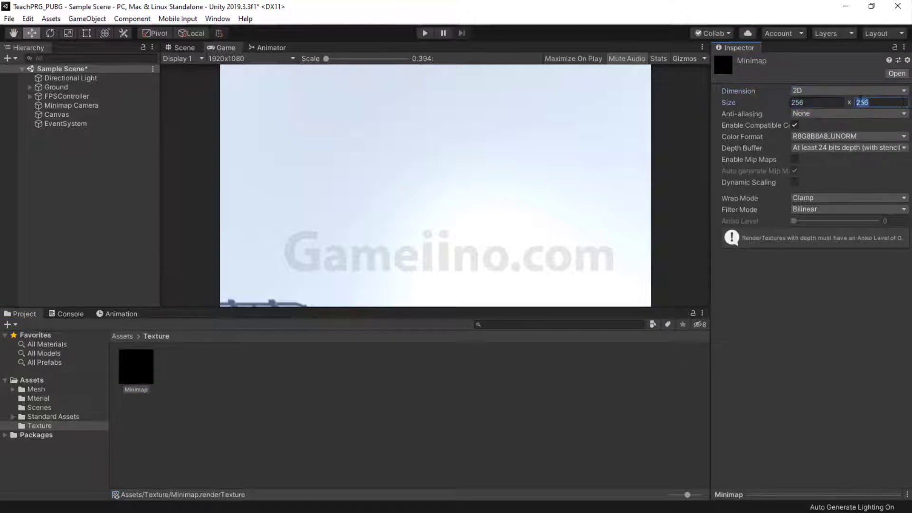
type("500")
key("Tab")
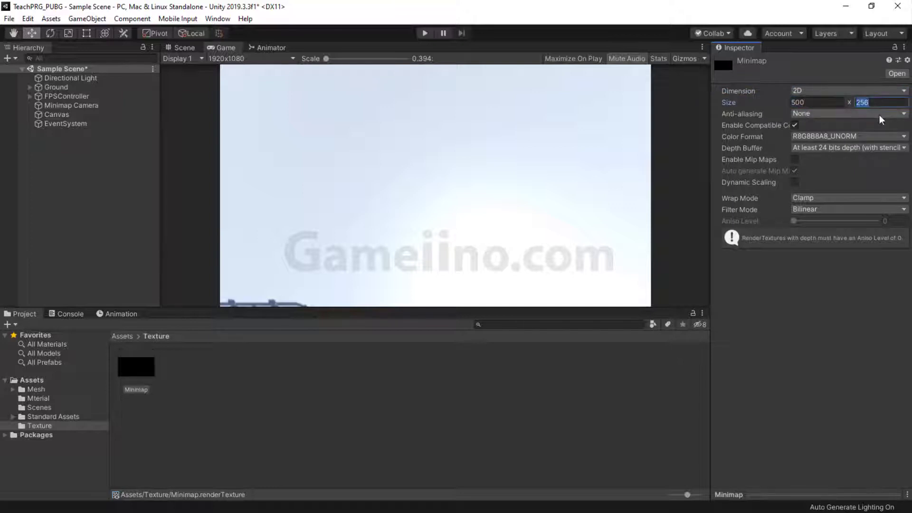
type("500")
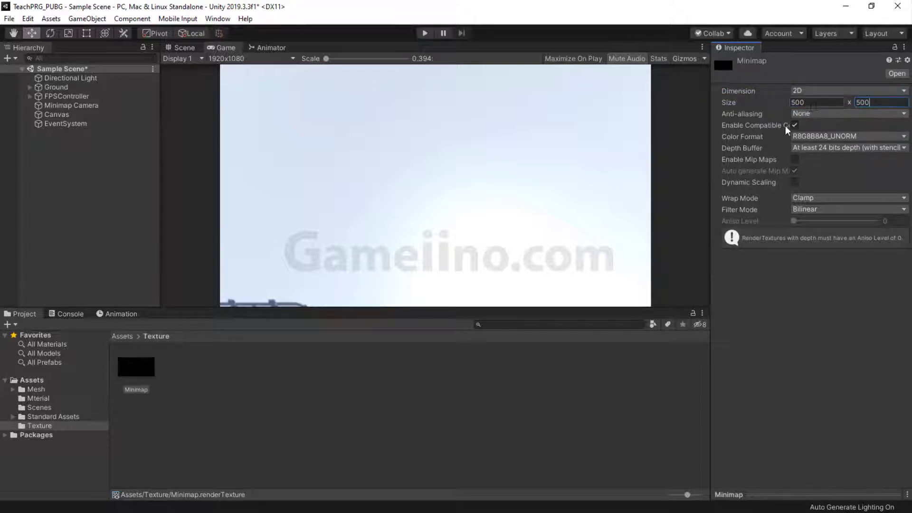
Assign the Minimap render texture as the Minimap Camera's target texture and check the camera in the scene.
left_click(63, 107)
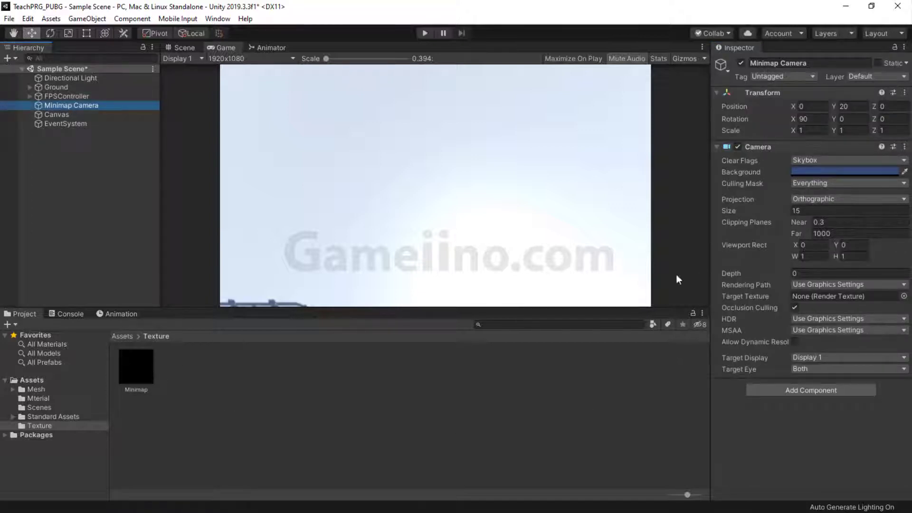
left_click(827, 296)
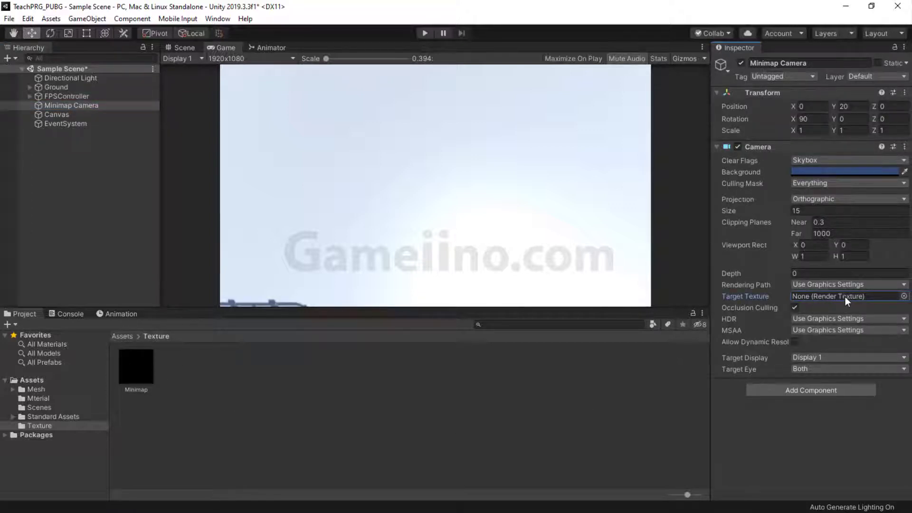
left_click_drag(168, 360, 829, 301)
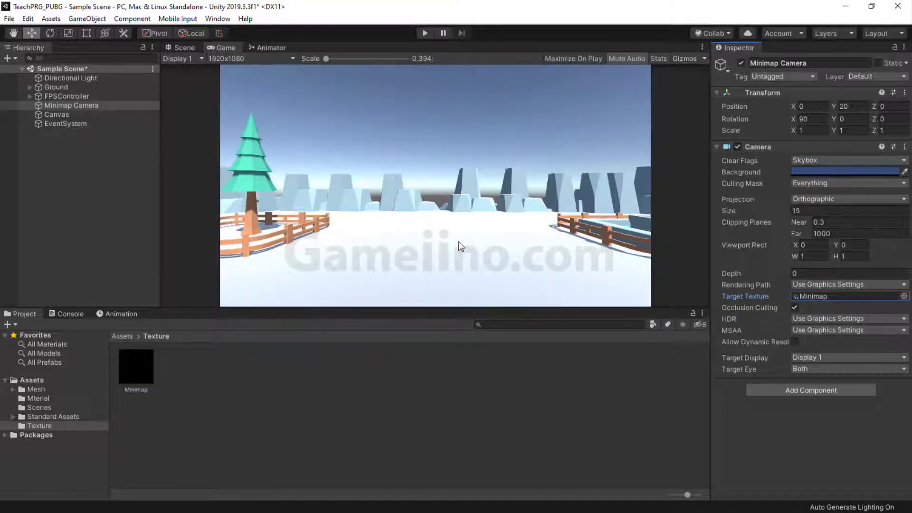
left_click(88, 106)
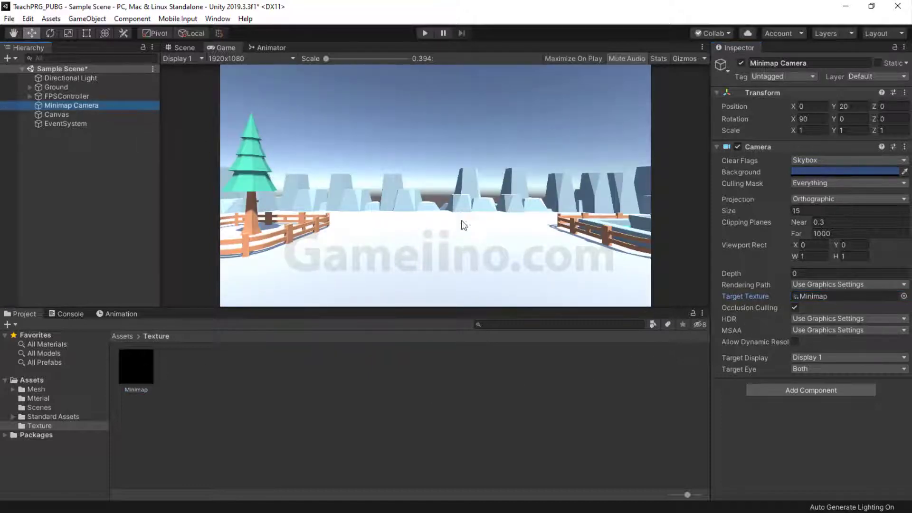
left_click(185, 48)
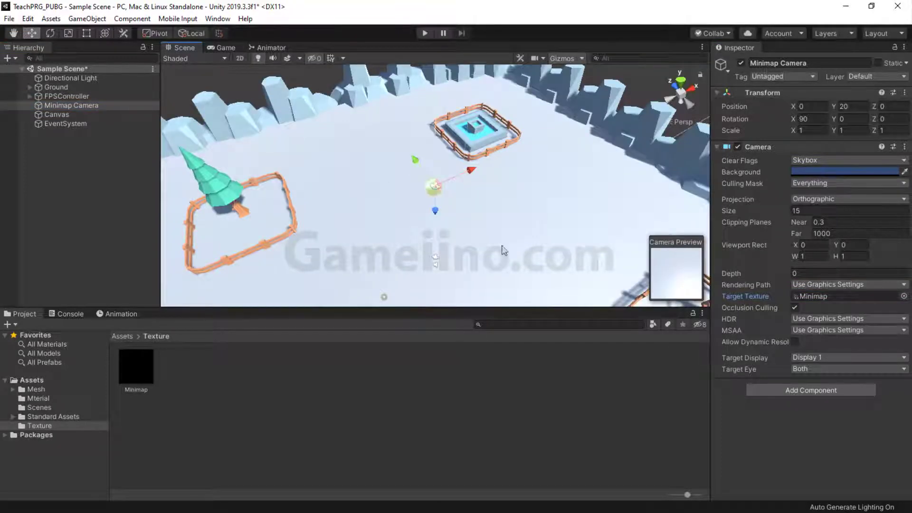
left_click(136, 372)
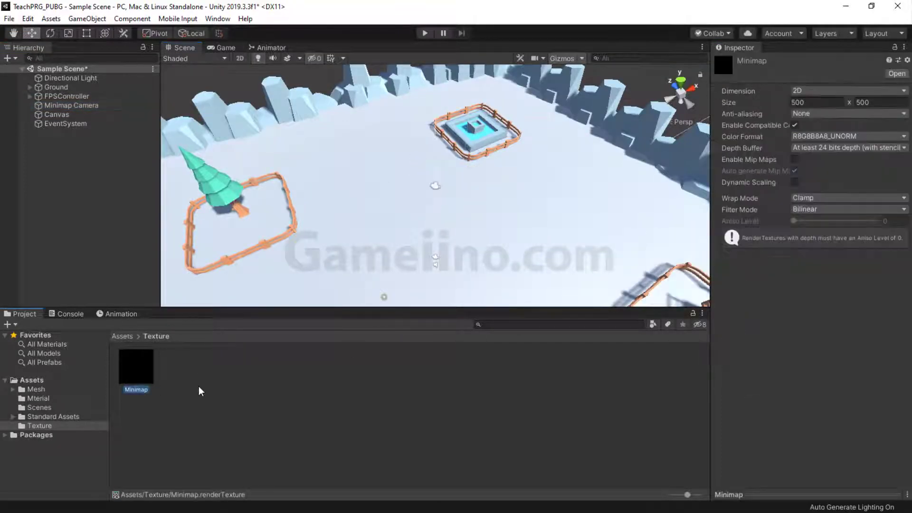
Add a UI Raw Image as a child of the Canvas.
left_click(56, 114)
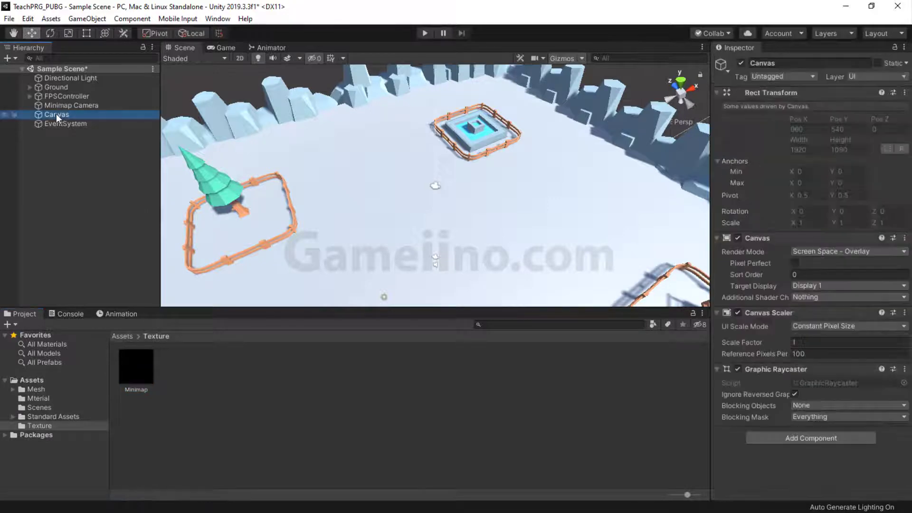
left_click(222, 48)
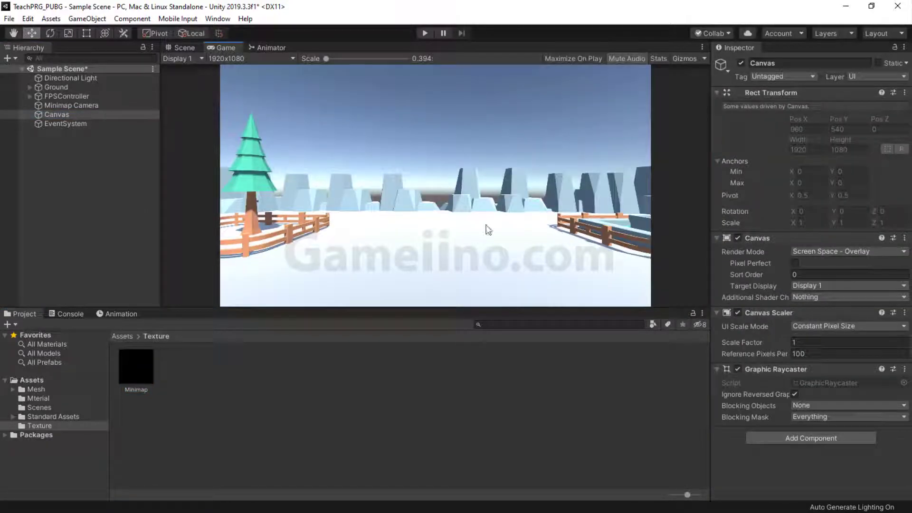
right_click(56, 115)
mouse_move(72, 310)
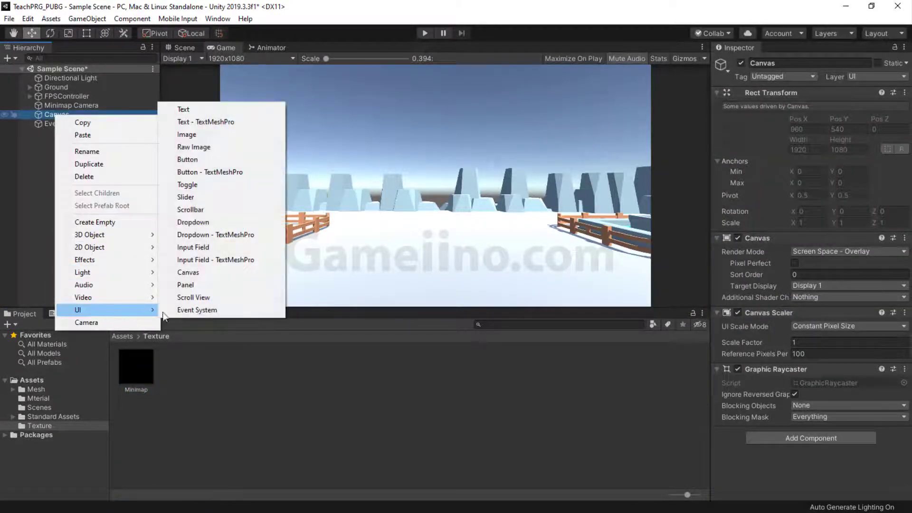
left_click(183, 148)
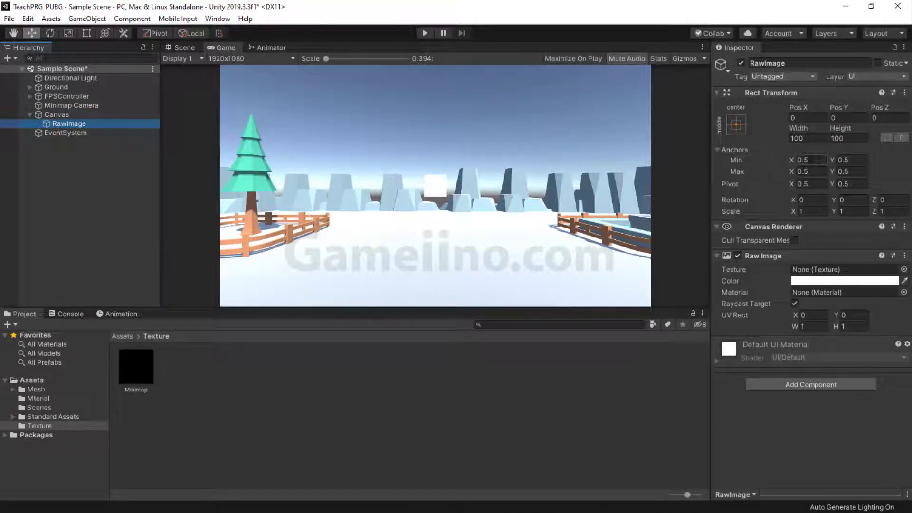
Set the raw image's width and height to 500.
left_click(812, 138)
type("500")
key("Tab")
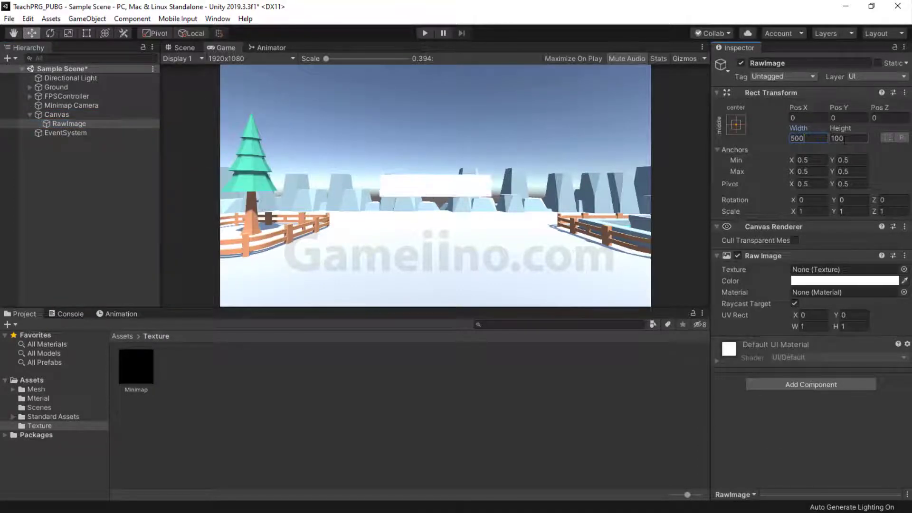
type("500")
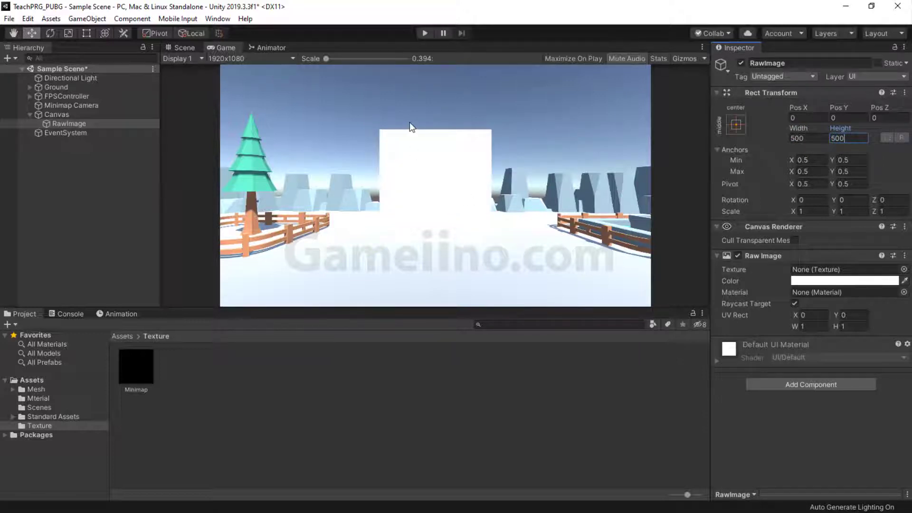
Set the raw image's width and height to 100.
left_click(790, 139)
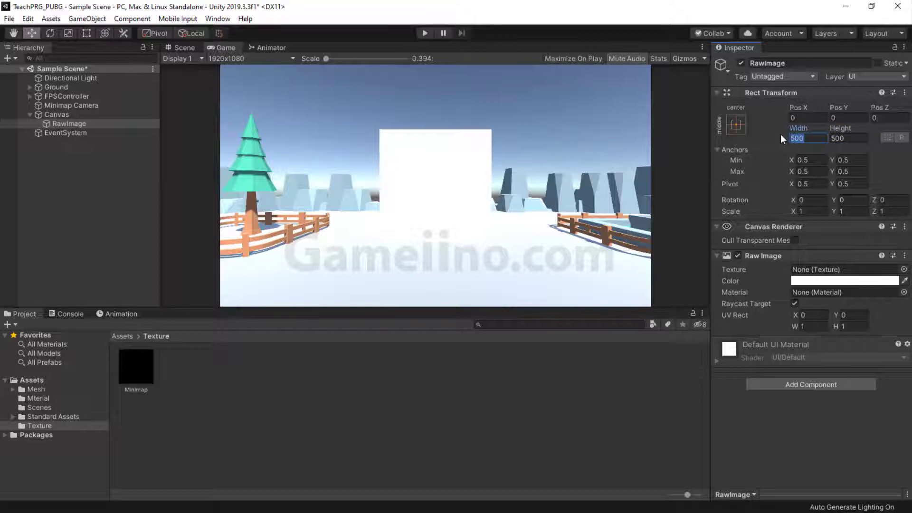
type("100")
key("Tab")
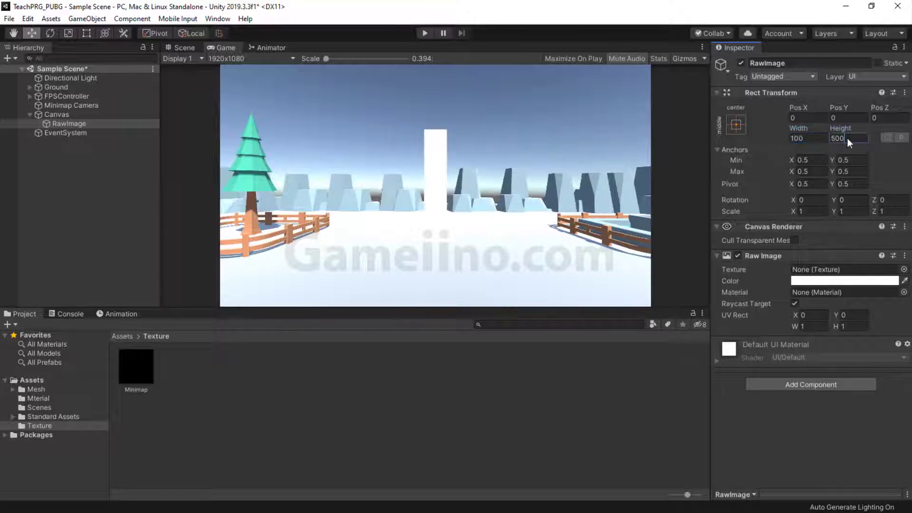
type("100")
Change the Minimap render texture's size to 256 x 256.
left_click(144, 366)
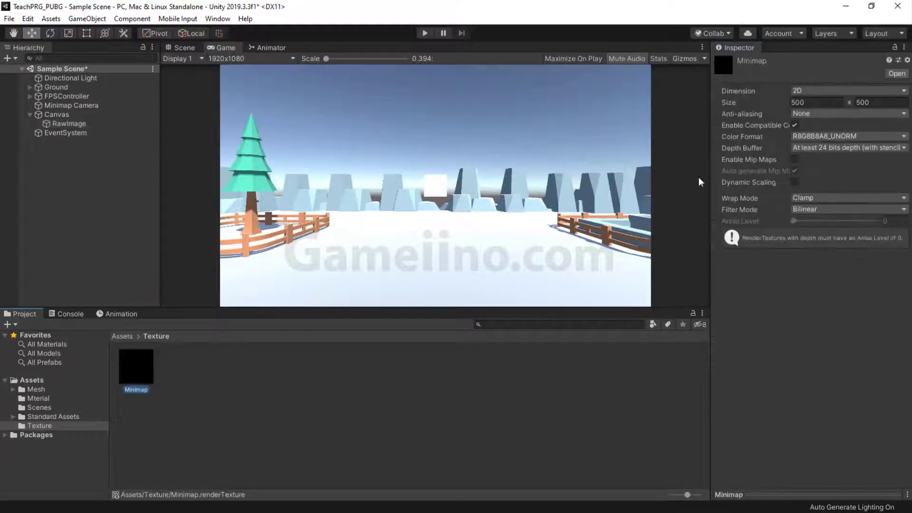
left_click(836, 102)
type("256")
left_click(884, 101)
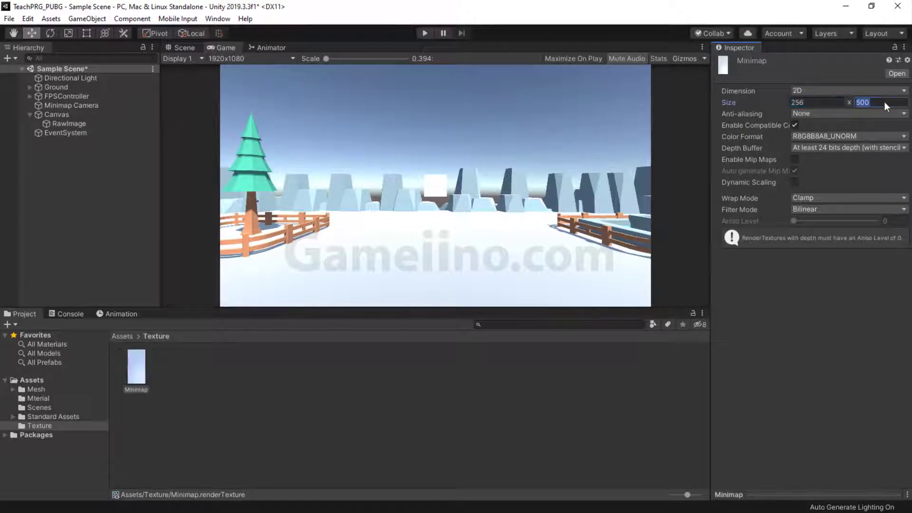
type("256")
key("Return")
Assign the Minimap render texture to the raw image's texture and set the image to its native size.
left_click(57, 123)
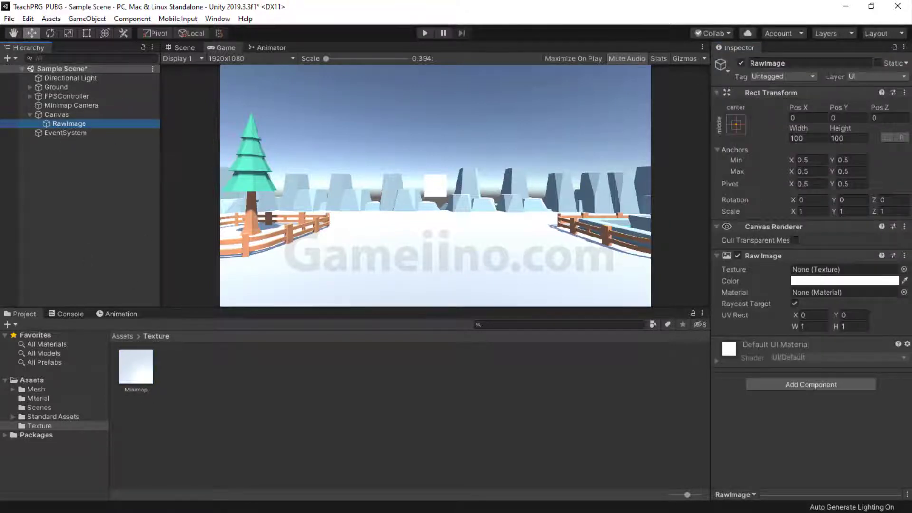
left_click_drag(137, 366, 805, 269)
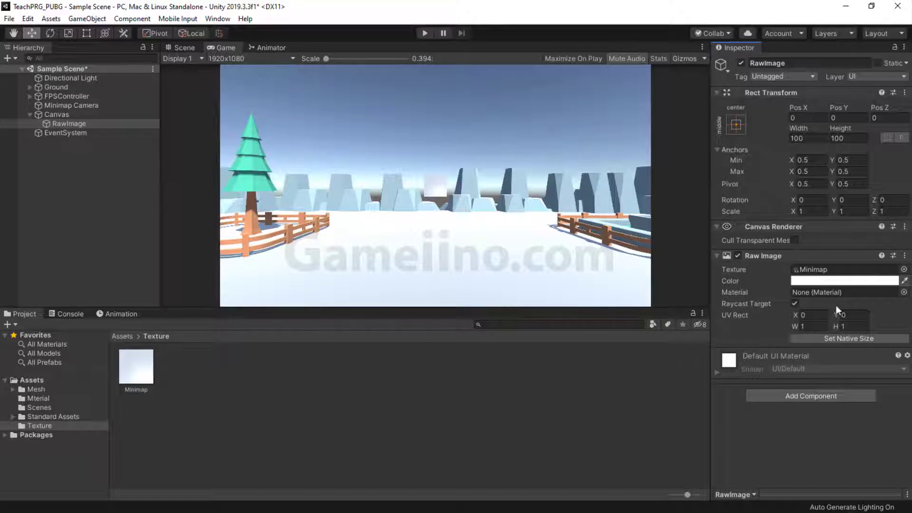
left_click(848, 337)
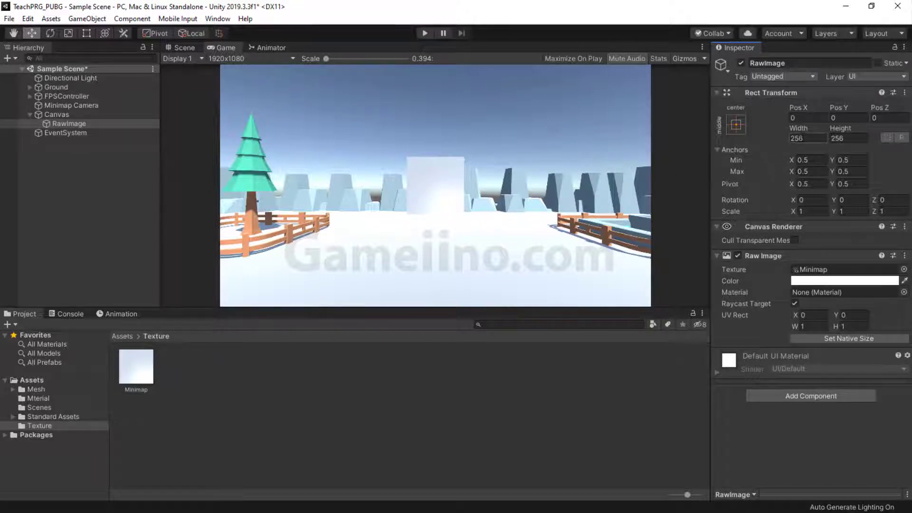
Stretch the raw image's width to 1111 as a test, then reset the image to its native size.
left_click(143, 365)
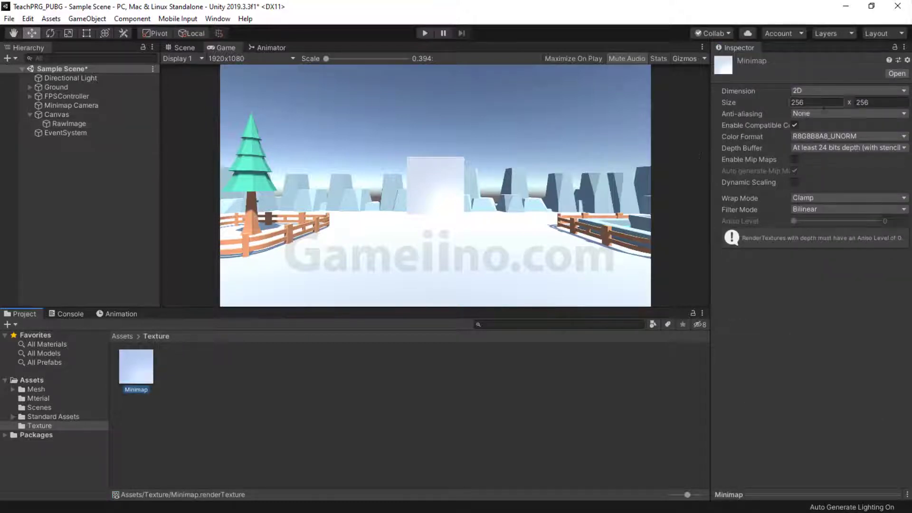
left_click(81, 124)
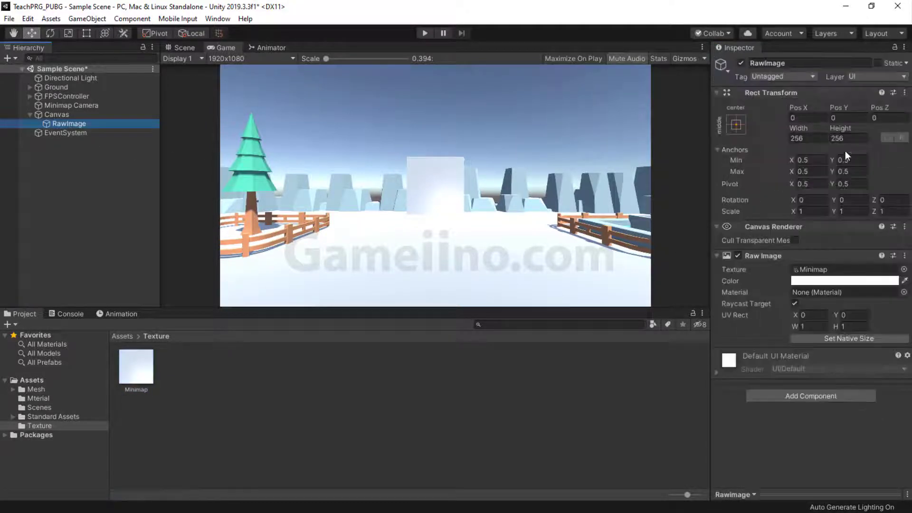
left_click(817, 339)
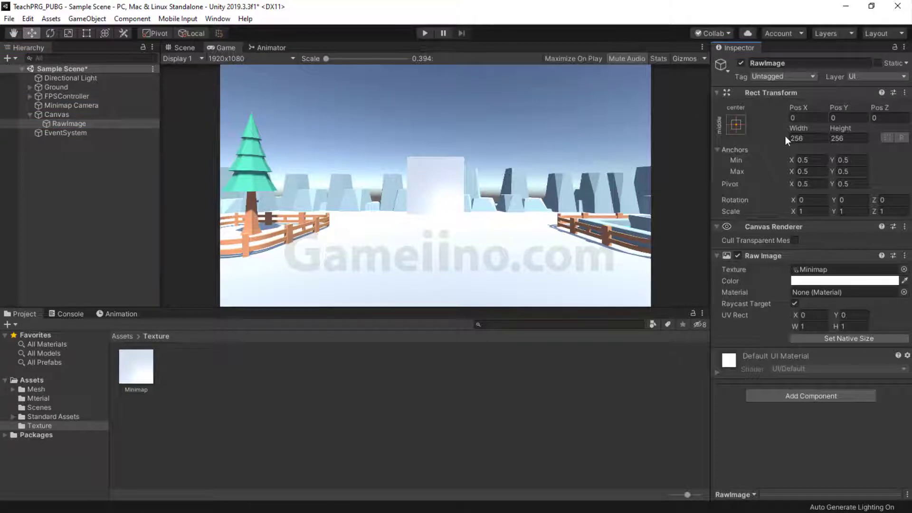
left_click_drag(840, 128, 364, 127)
type("01111")
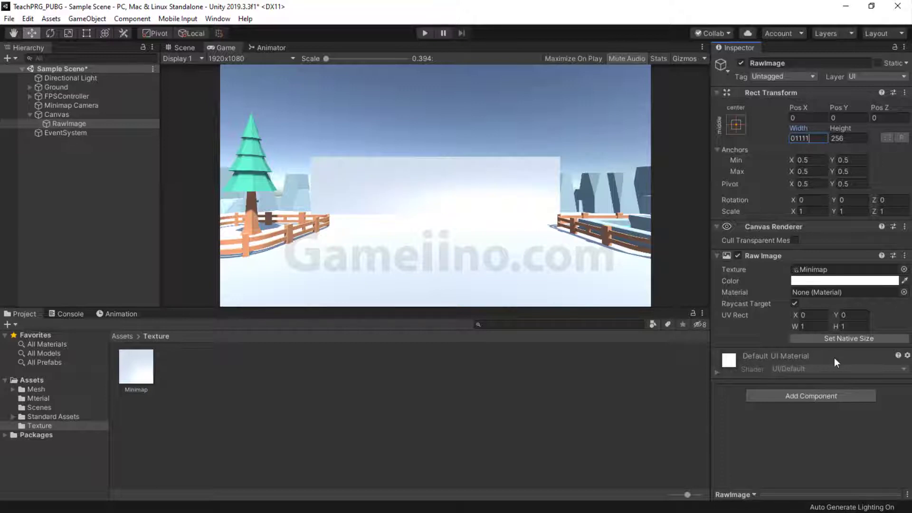
left_click(837, 340)
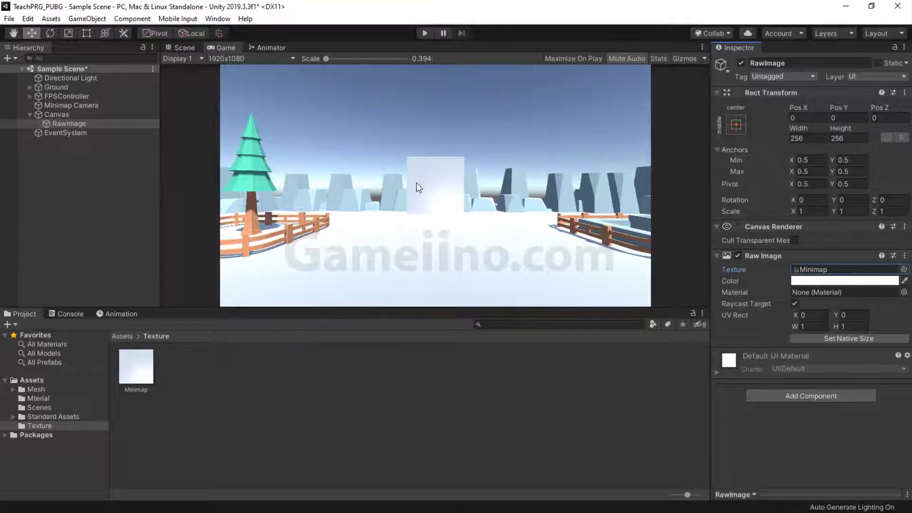
Try X positions of 500 and 650 for the raw image and settle on 750.
left_click(812, 118)
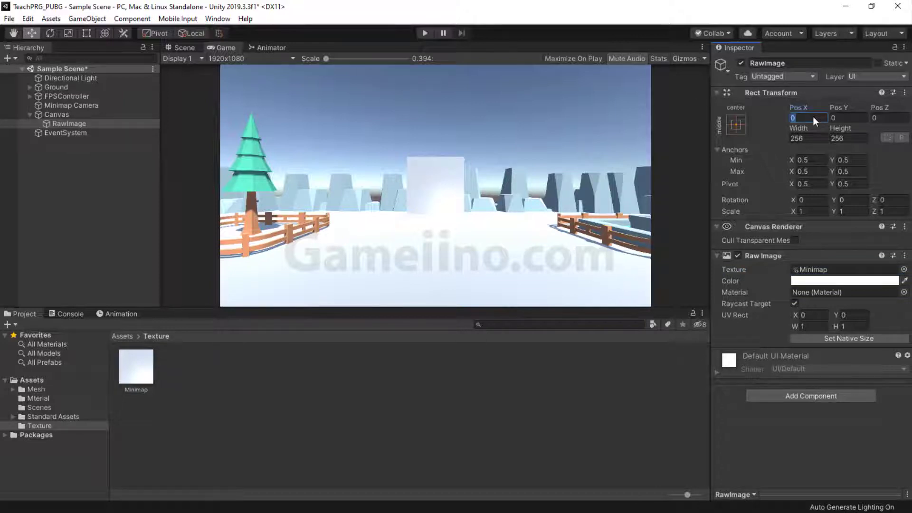
type("500")
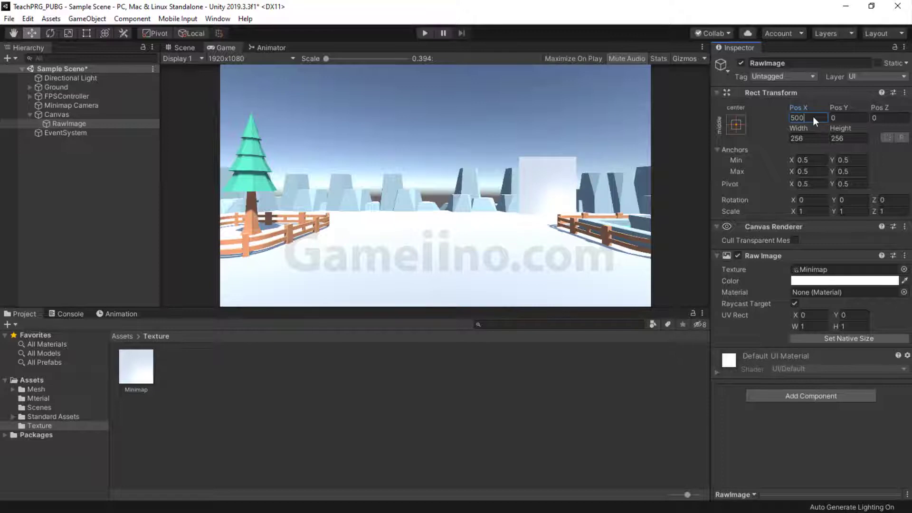
key("BackSpace")
key("BackSpace")
key("BackSpace")
type("650")
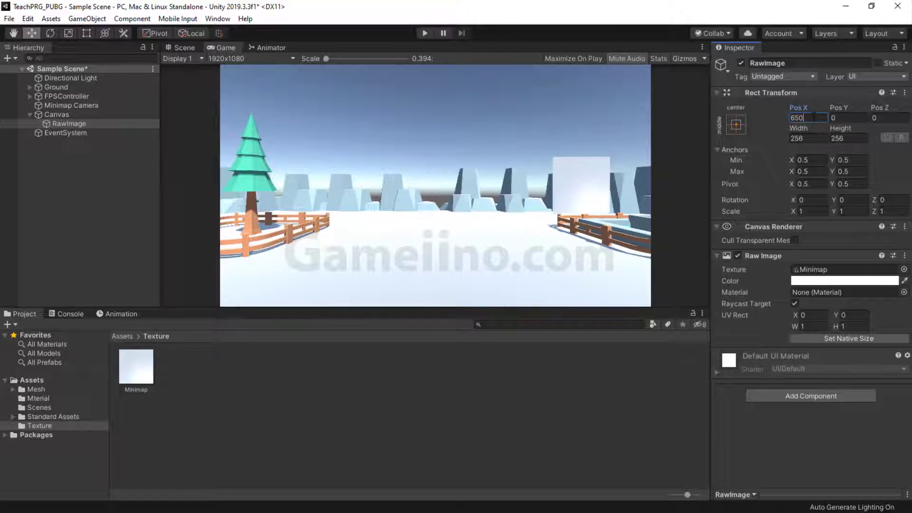
type("7550")
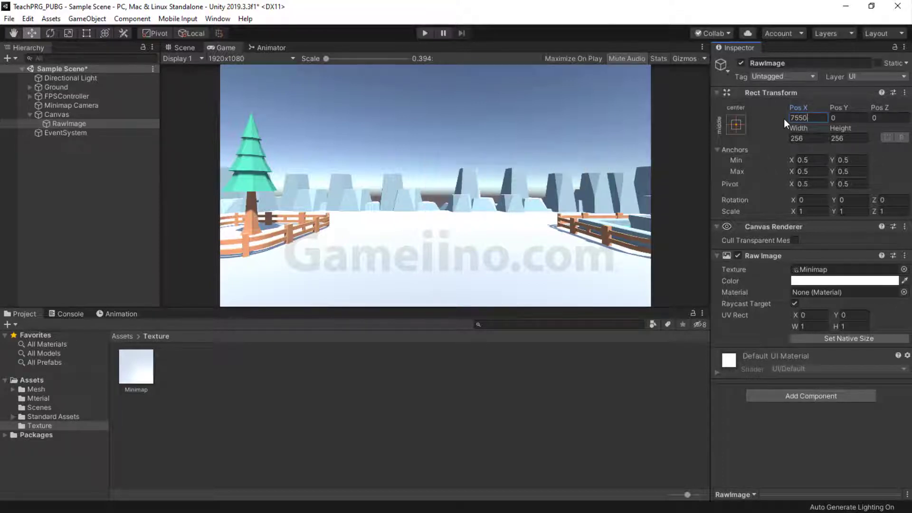
key("BackSpace")
key("BackSpace")
type("0")
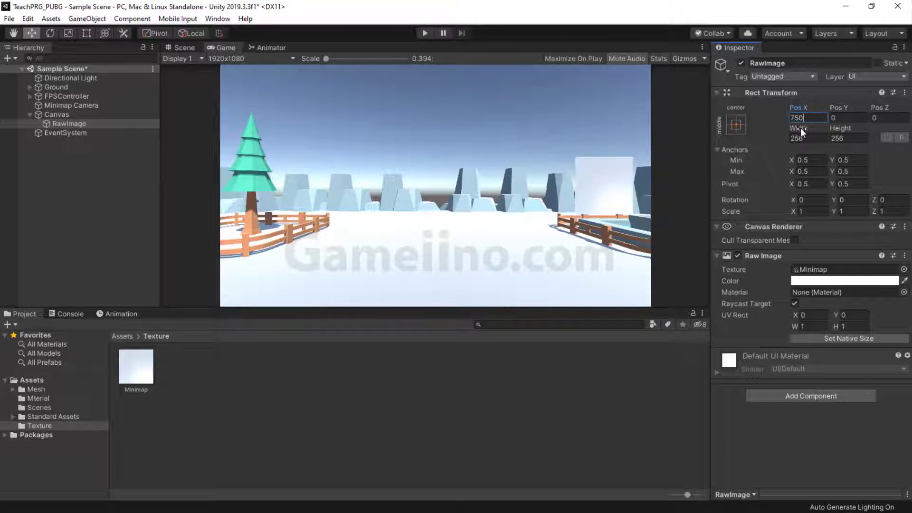
Set the raw image's Y position to -300 and its X position to 700.
key("Tab")
type("2")
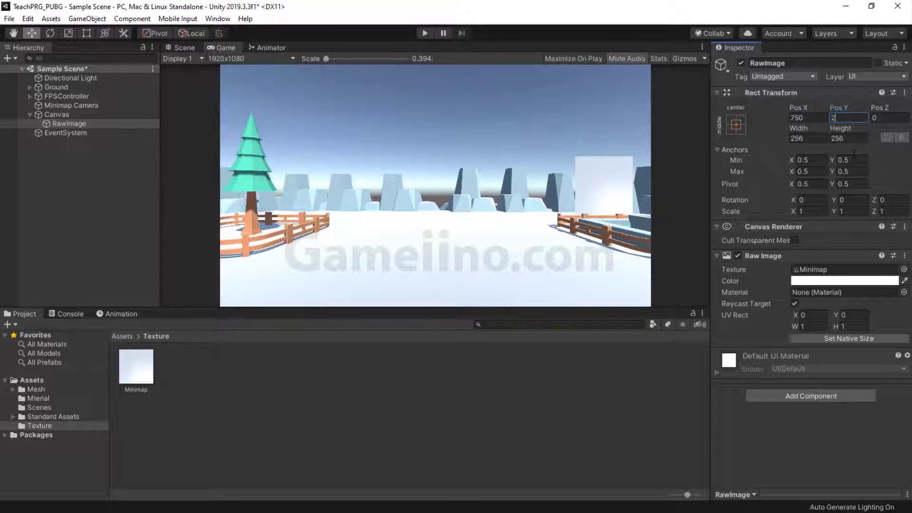
type("250")
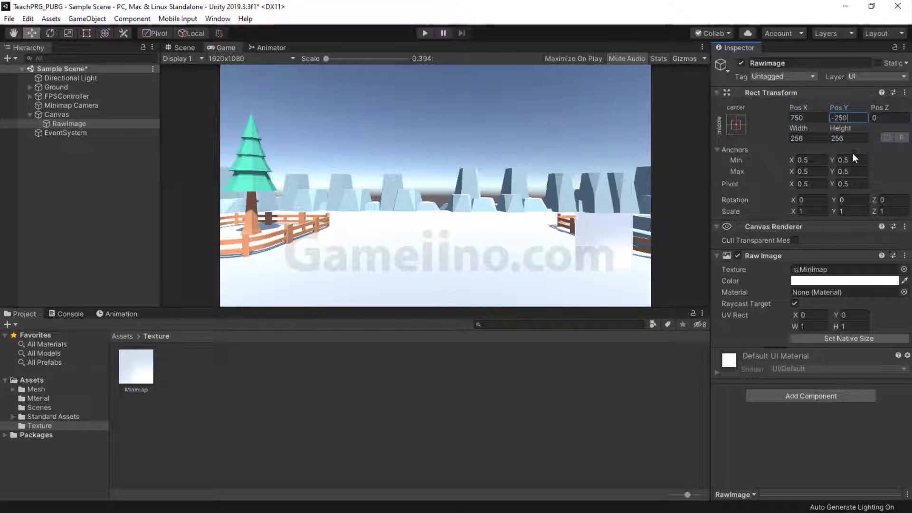
key("BackSpace")
key("BackSpace")
key("BackSpace")
type("300")
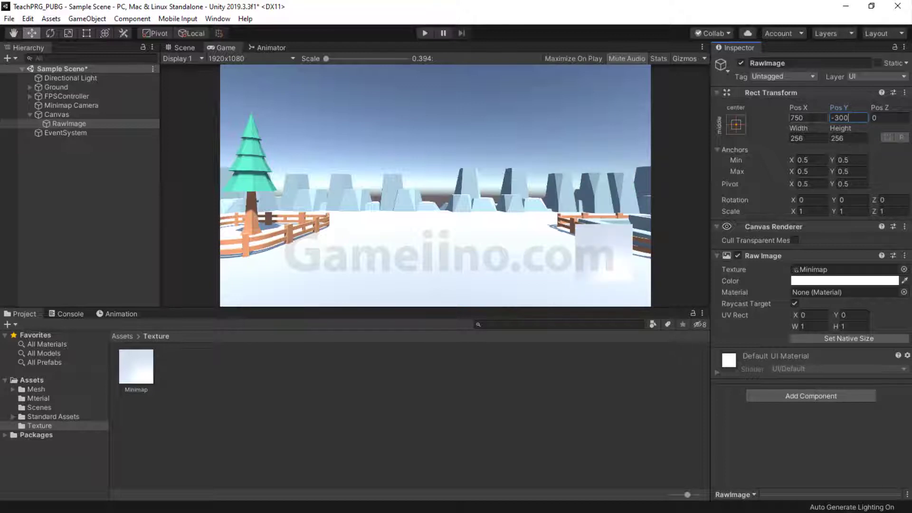
left_click(794, 117)
type("700")
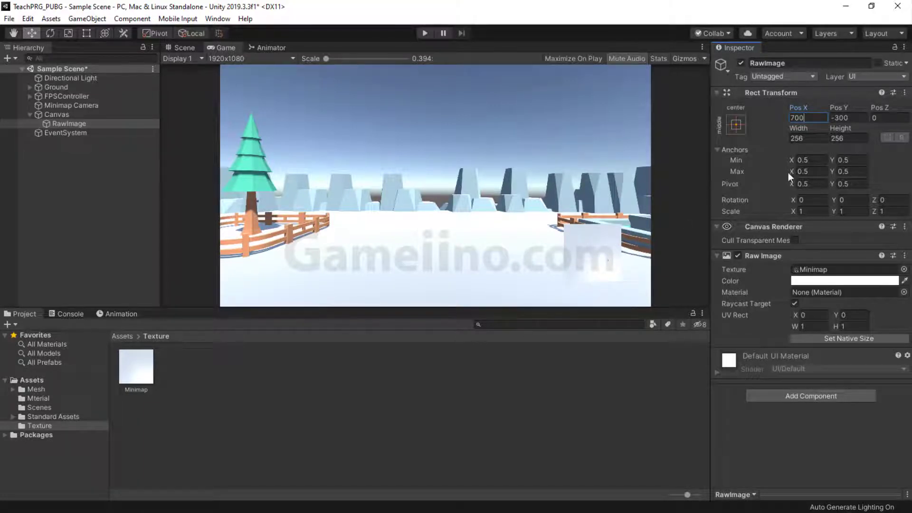
Try a 300 by 300 size for the raw image and settle on a width and height of 350.
left_click(806, 139)
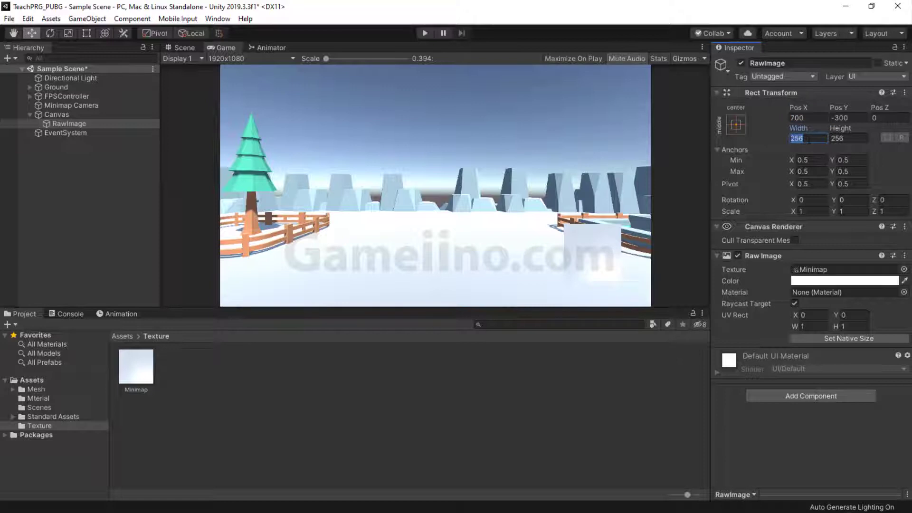
type("300")
key("Tab")
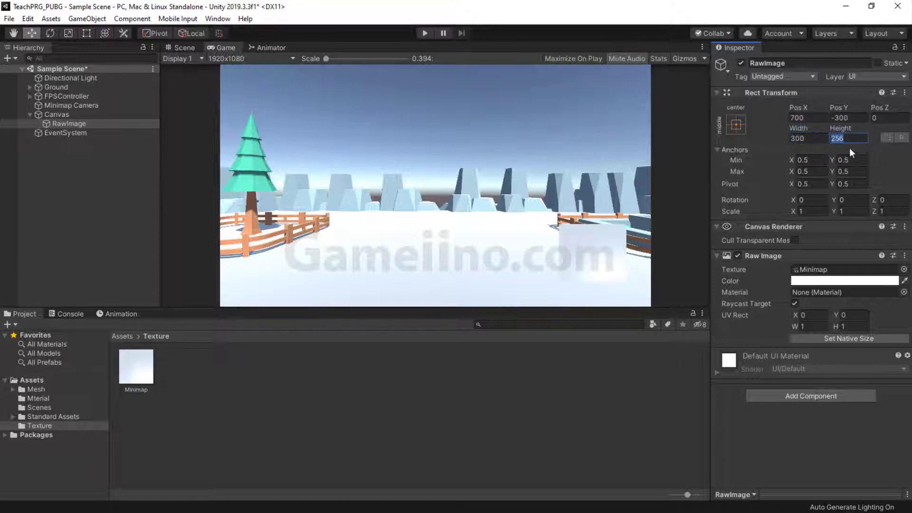
type("300")
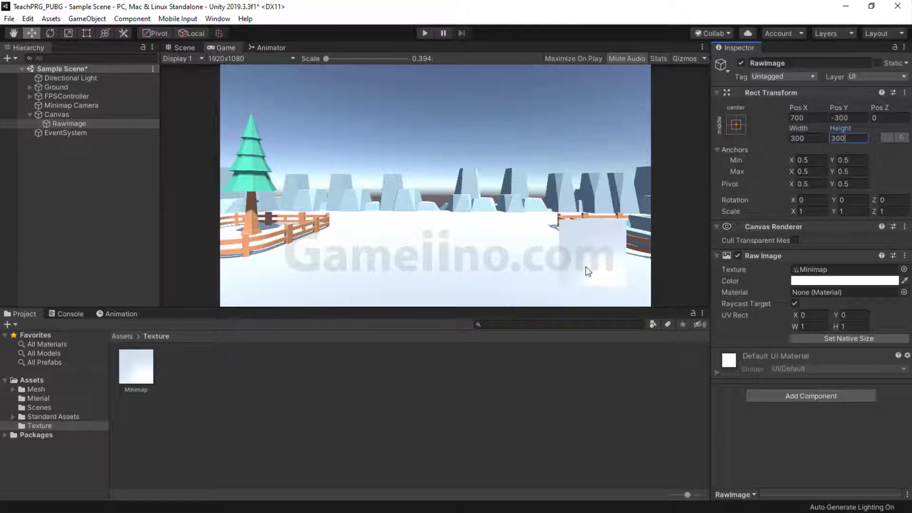
left_click(793, 139)
type("350")
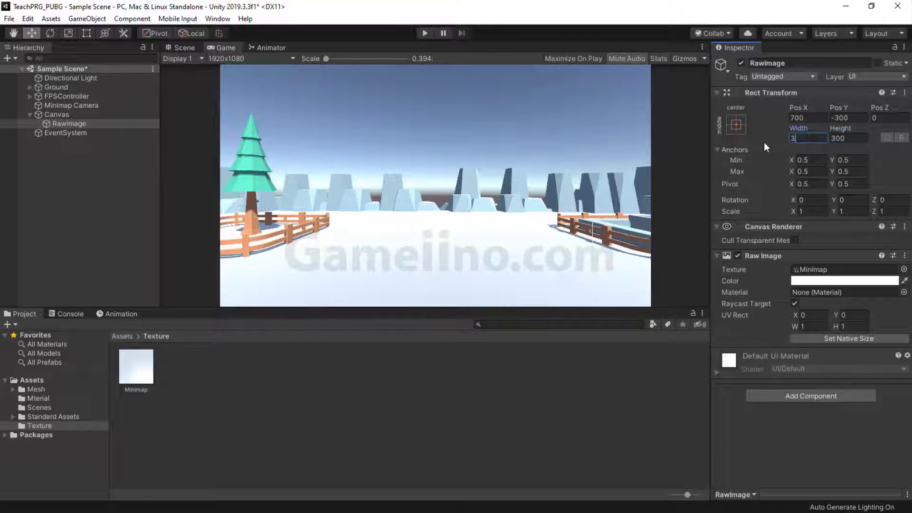
key("Tab")
type("350")
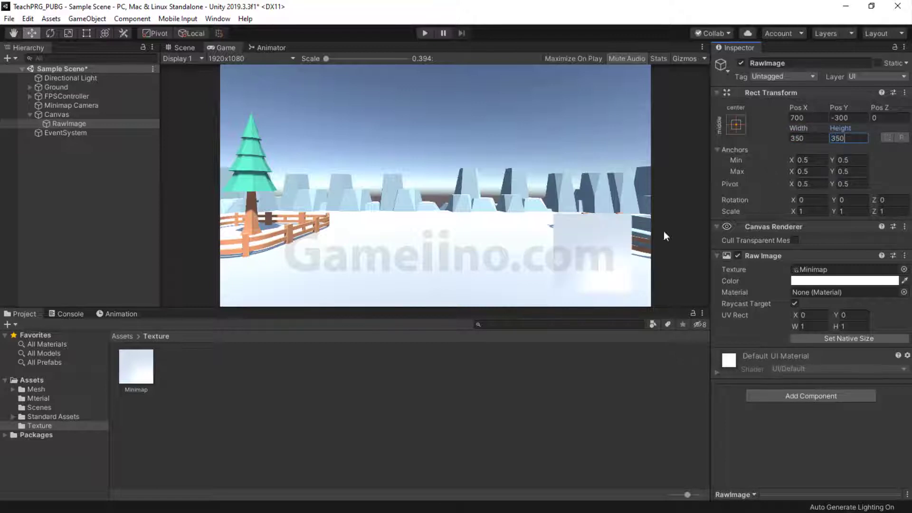
Set the Minimap render texture's size to 350 x 350 and apply the native size to the raw image.
left_click(136, 365)
left_click(812, 104)
type("350")
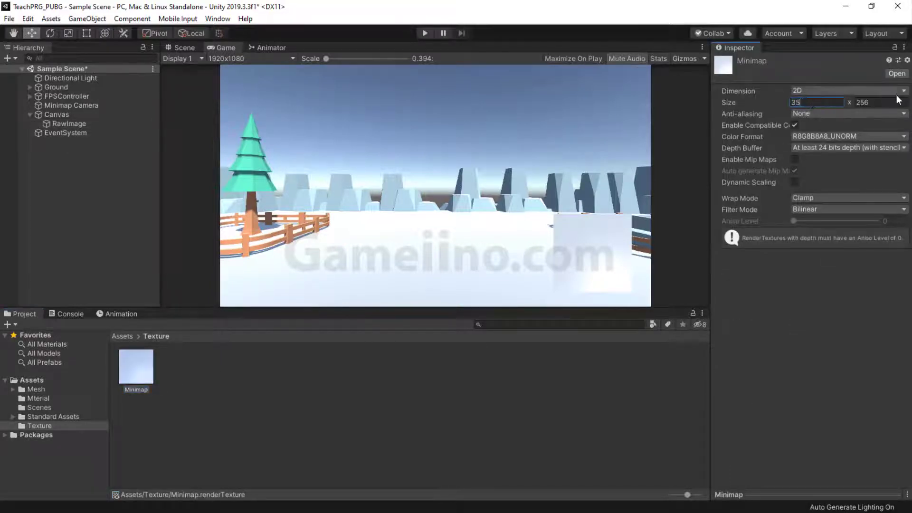
key("Tab")
type("350")
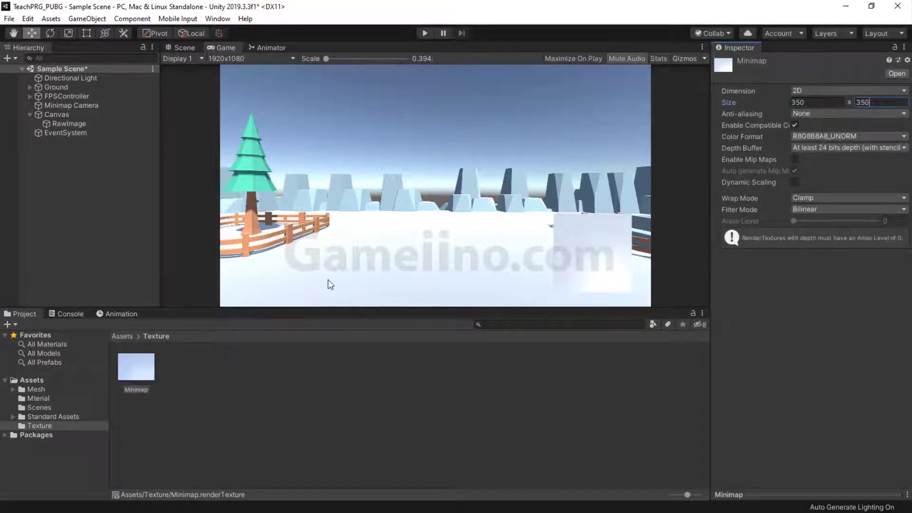
left_click(68, 124)
left_click(820, 340)
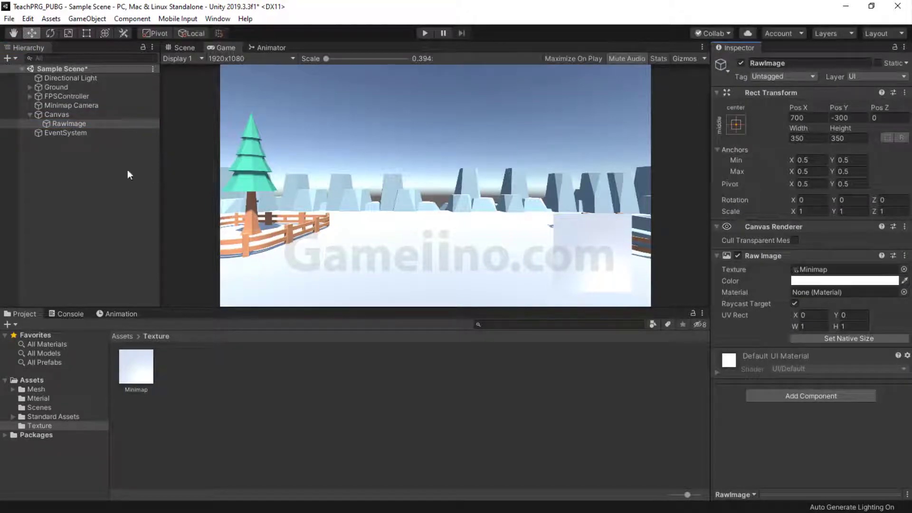
left_click(29, 115)
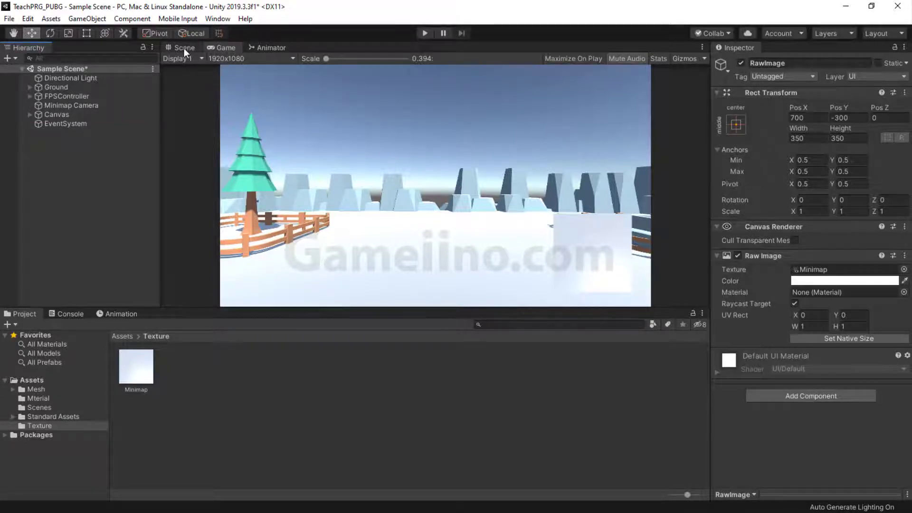
Dock the Scene view beside the Game view and select the Minimap Camera.
left_click_drag(178, 46, 171, 129)
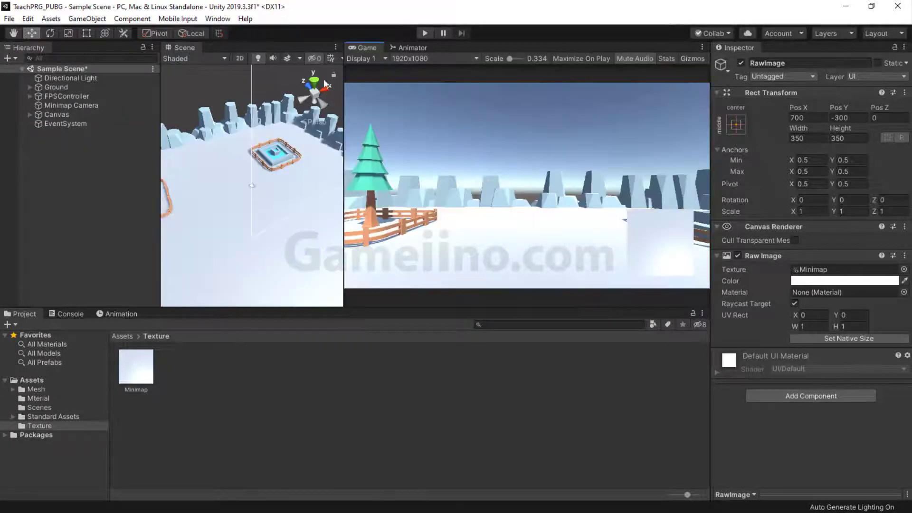
scroll(264, 183, "down", 5)
left_click(77, 105)
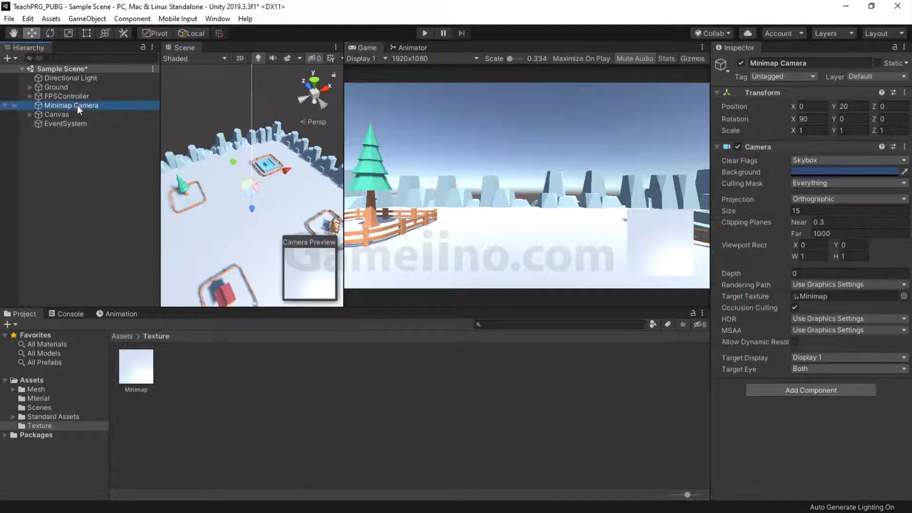
Run the scene, move the Minimap Camera around the level to check how the minimap image responds, and stop the run.
left_click(425, 33)
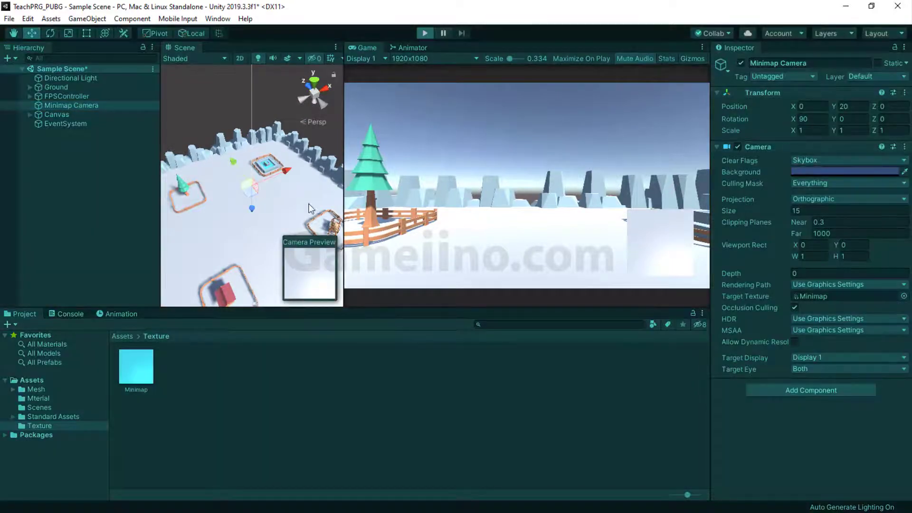
left_click(508, 217)
key("Escape")
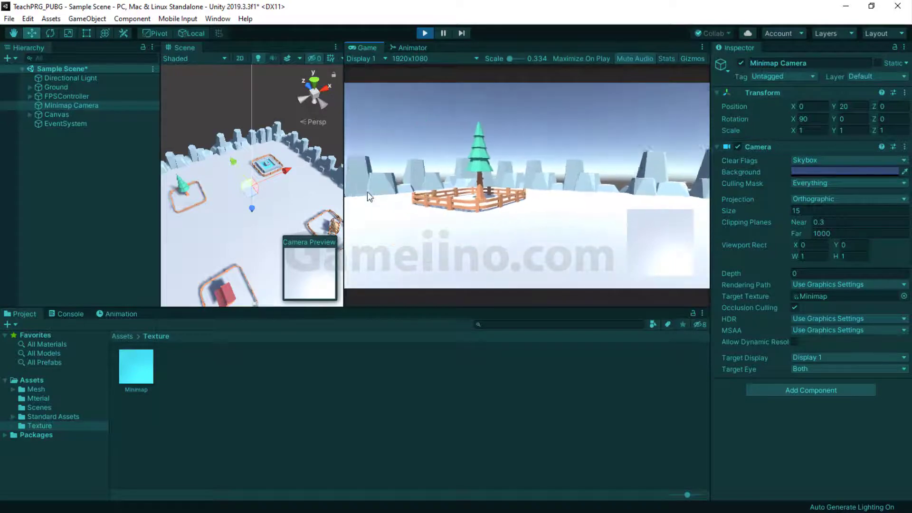
left_click_drag(247, 193, 247, 147)
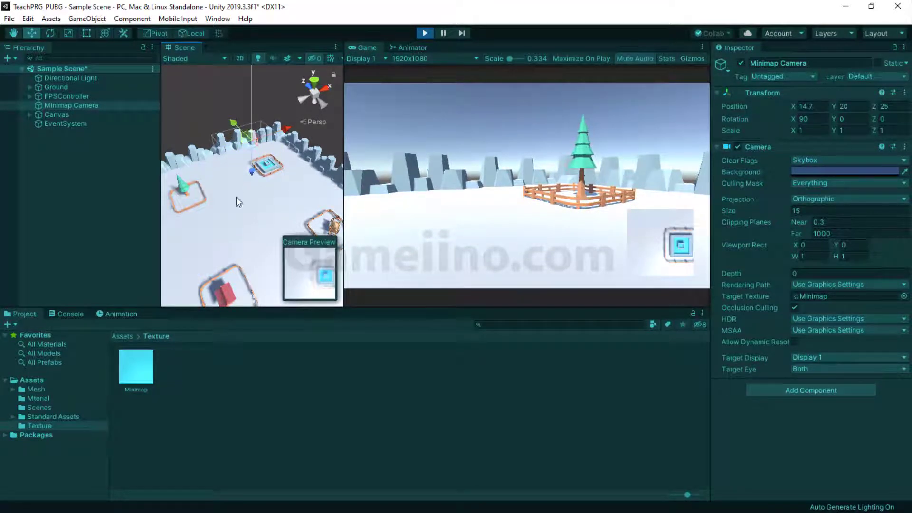
left_click_drag(244, 144, 640, 208)
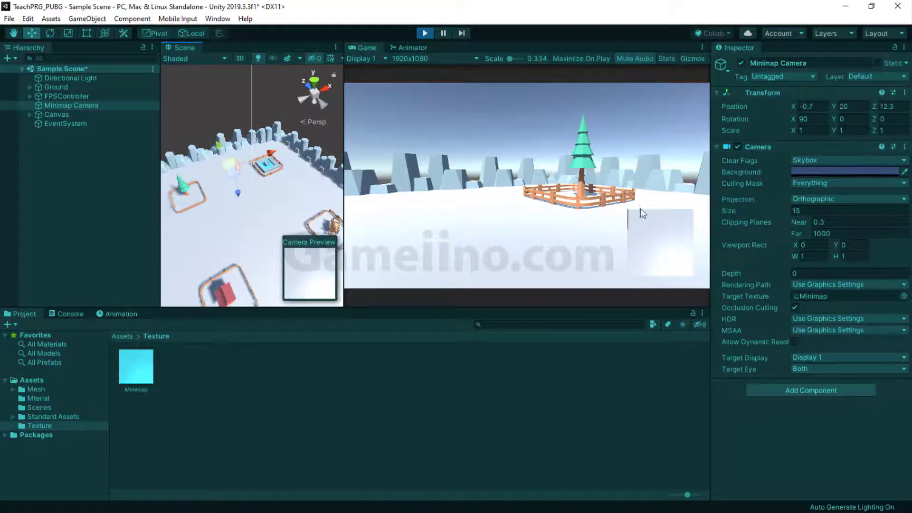
left_click(426, 34)
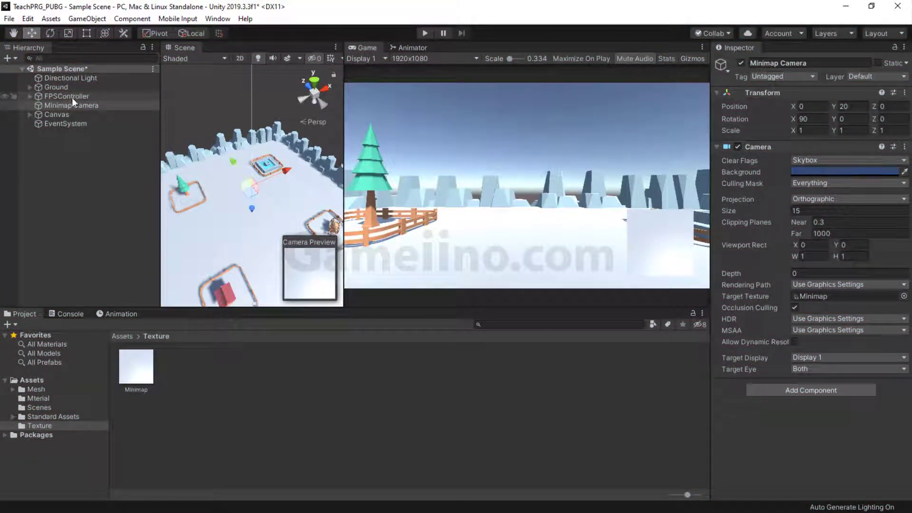
Dock the Scene view back with the Game view and make the Minimap Camera a child of FPSController.
left_click_drag(182, 47, 358, 50)
left_click_drag(251, 81, 157, 83)
left_click_drag(59, 104, 48, 96)
Run the scene and walk the player to the fenced tree to check whether the minimap follows the movement.
left_click(425, 33)
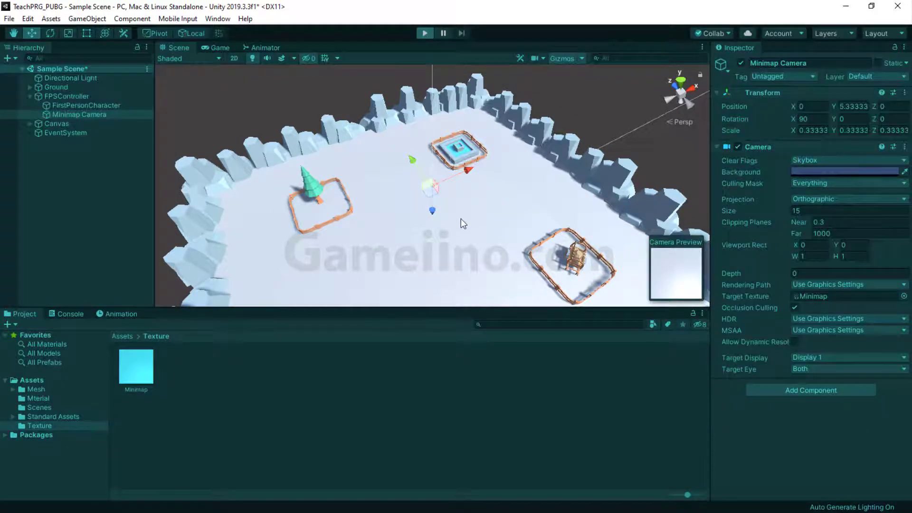
key("w")
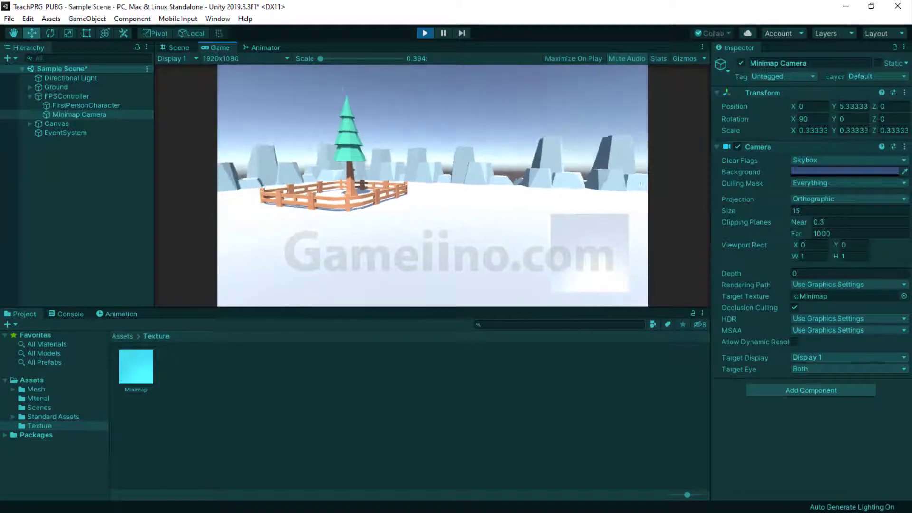
key("w")
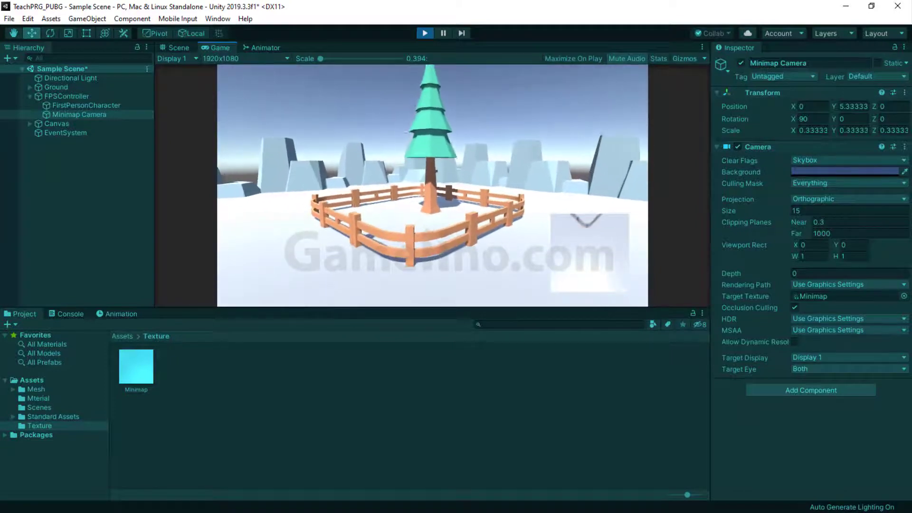
key("a")
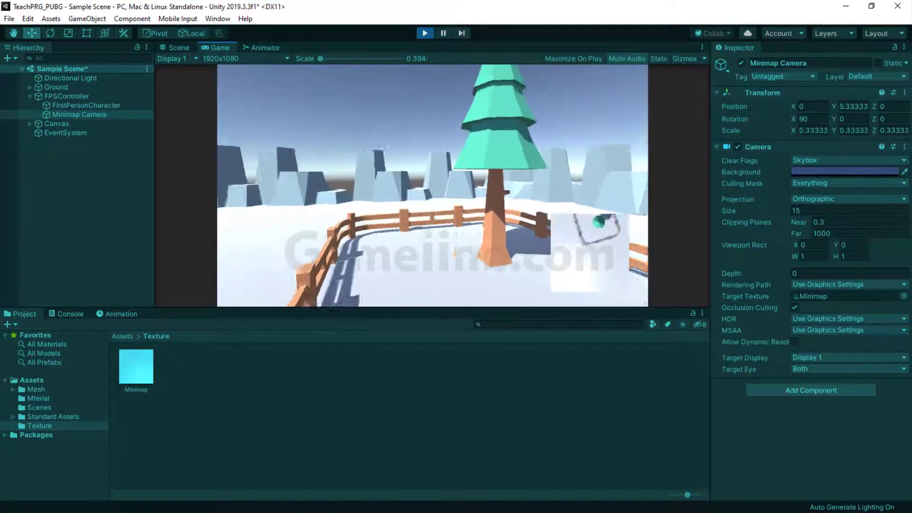
key("d")
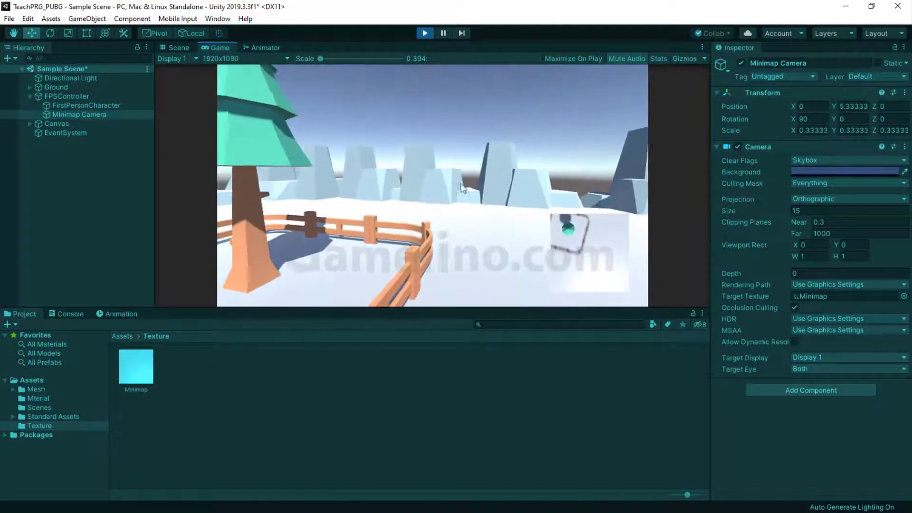
key("Escape")
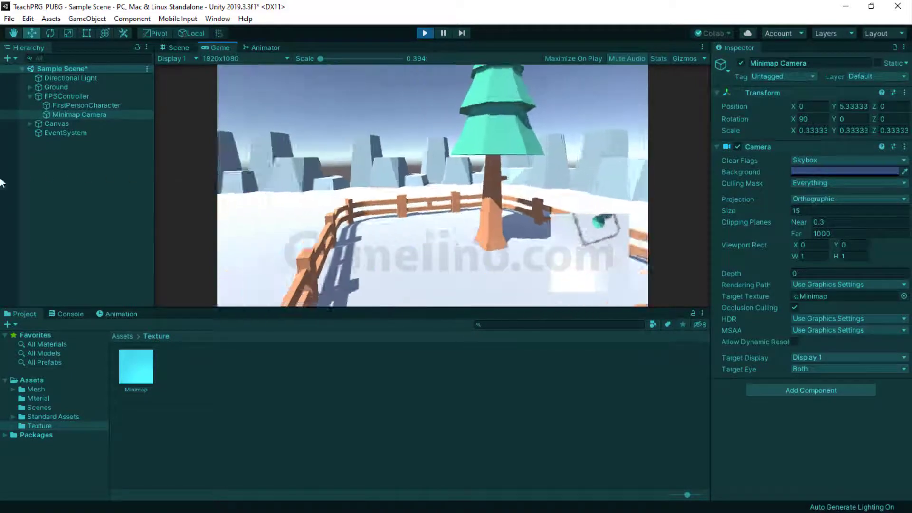
mouse_move(571, 253)
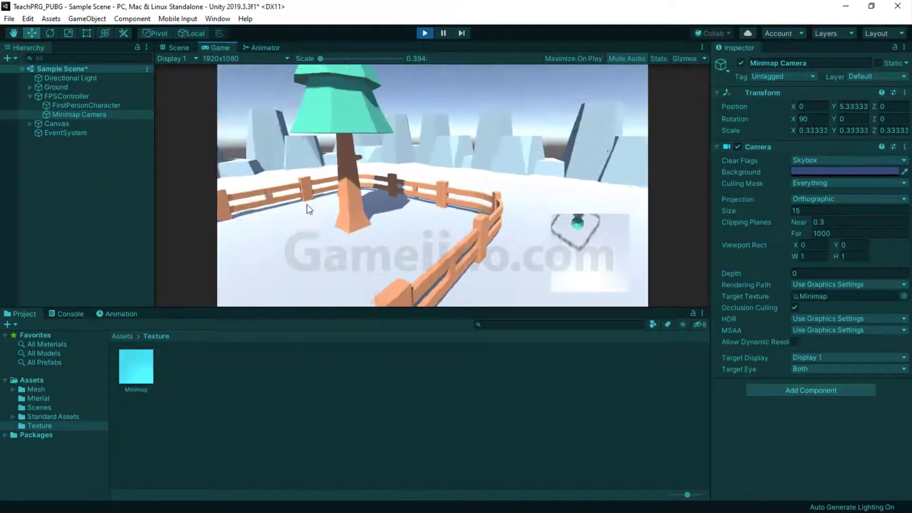
Turn the player and walk toward the fenced pool to check how the minimap rotates, and stop the run.
left_click(413, 208)
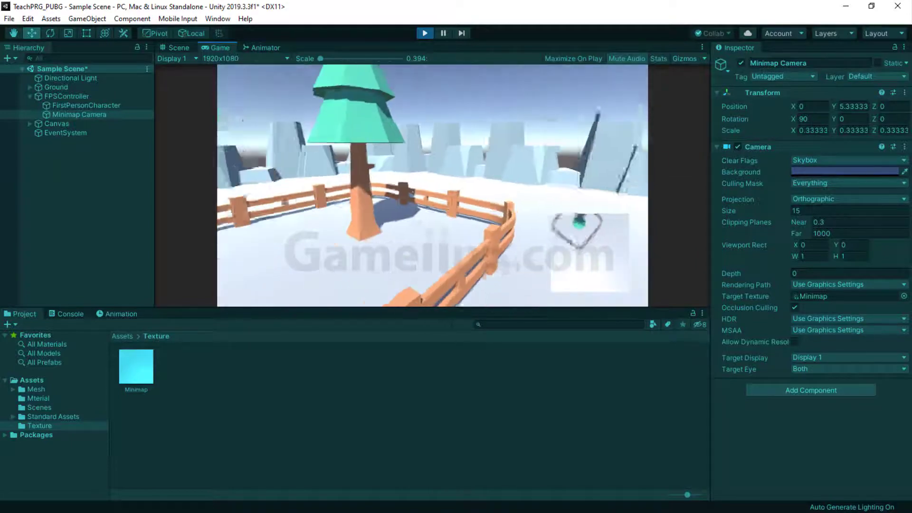
key("Escape")
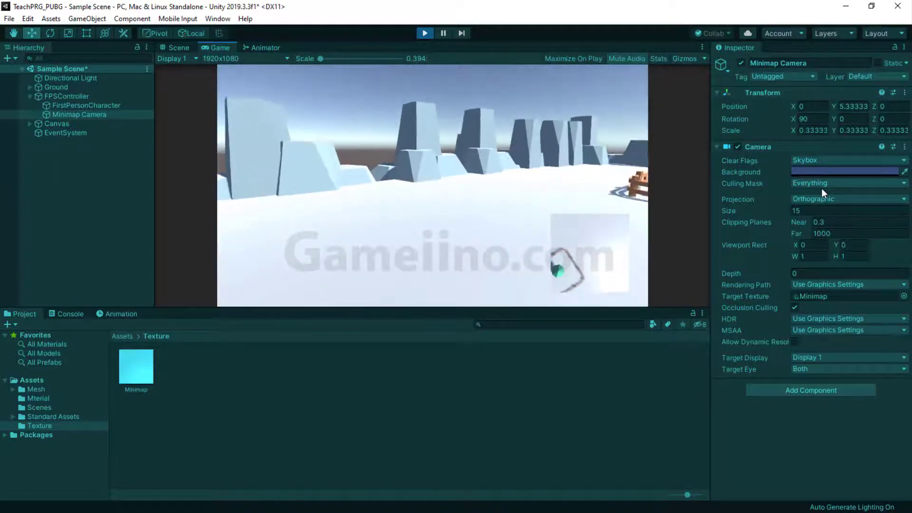
left_click(522, 194)
key("w")
key("w")
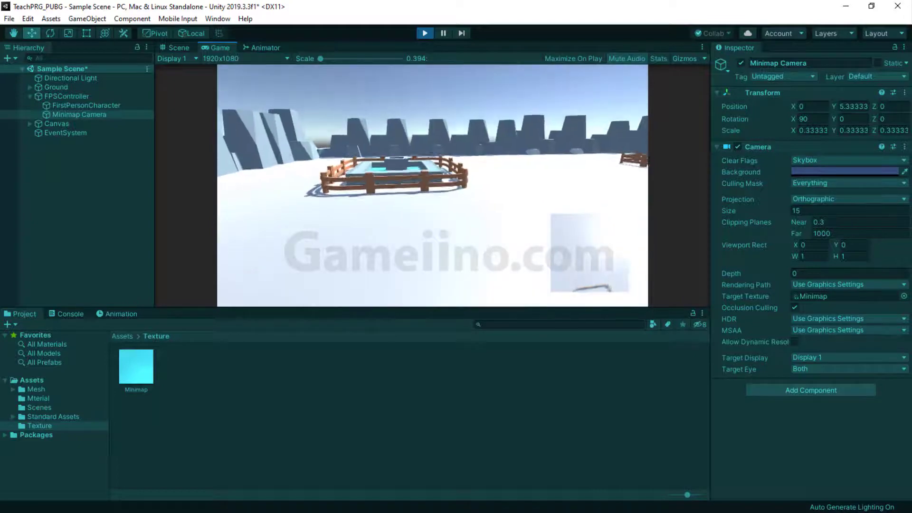
key("w")
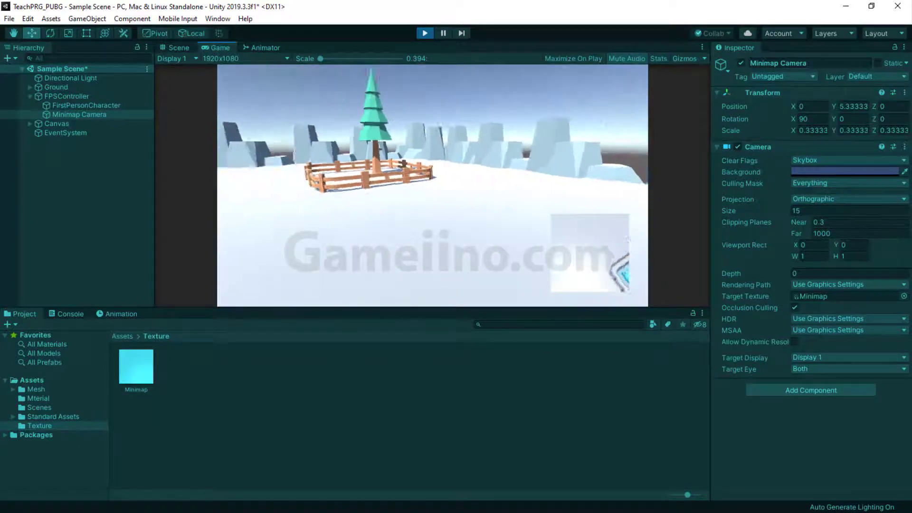
key("ctrl+p")
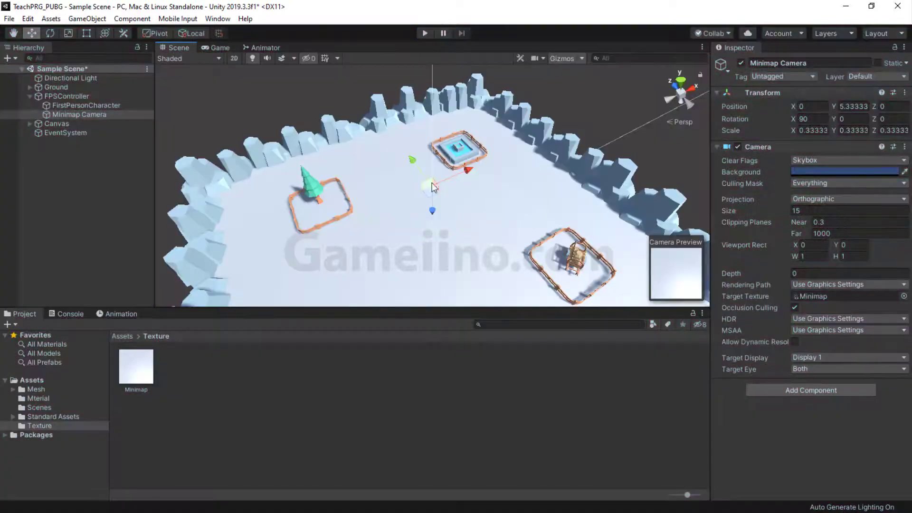
Move the Minimap Camera out of FPSController to the scene's root level and collapse FPSController.
left_click_drag(73, 116, 52, 93)
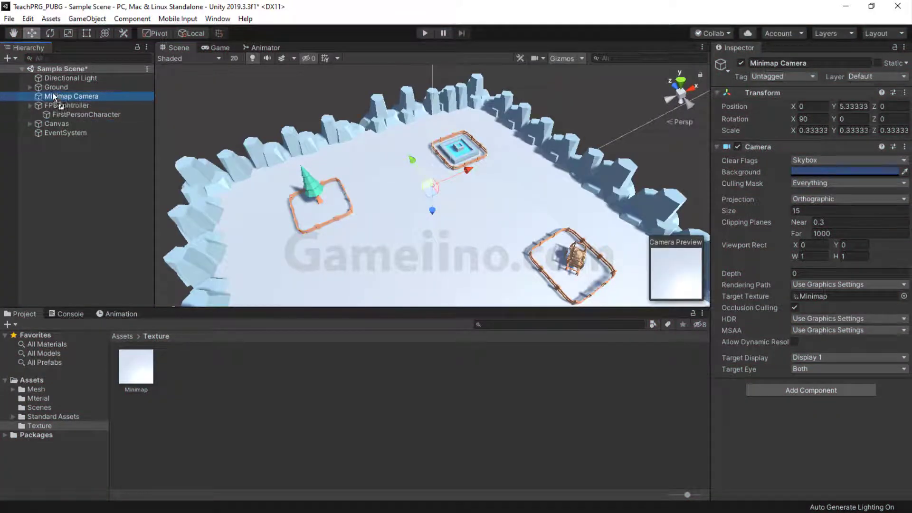
left_click(30, 105)
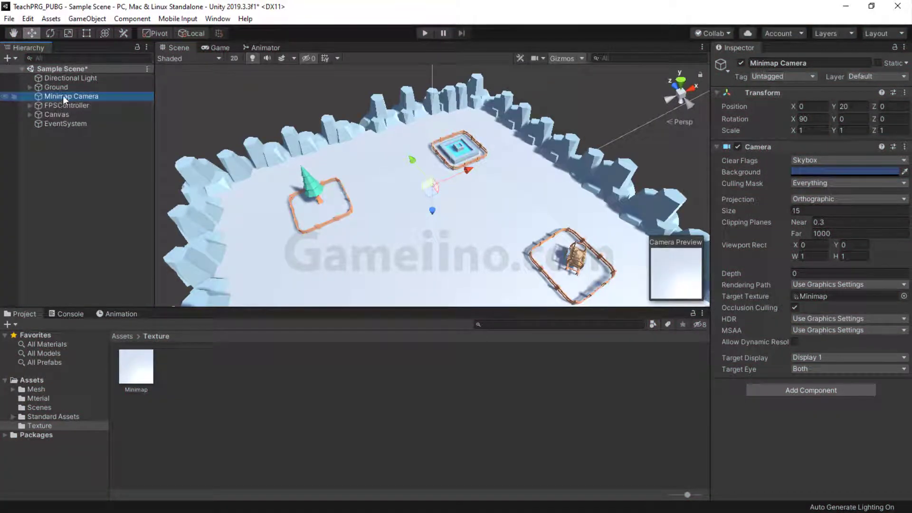
Create a folder named Scripts in the project's Assets.
left_click(61, 381)
right_click(394, 391)
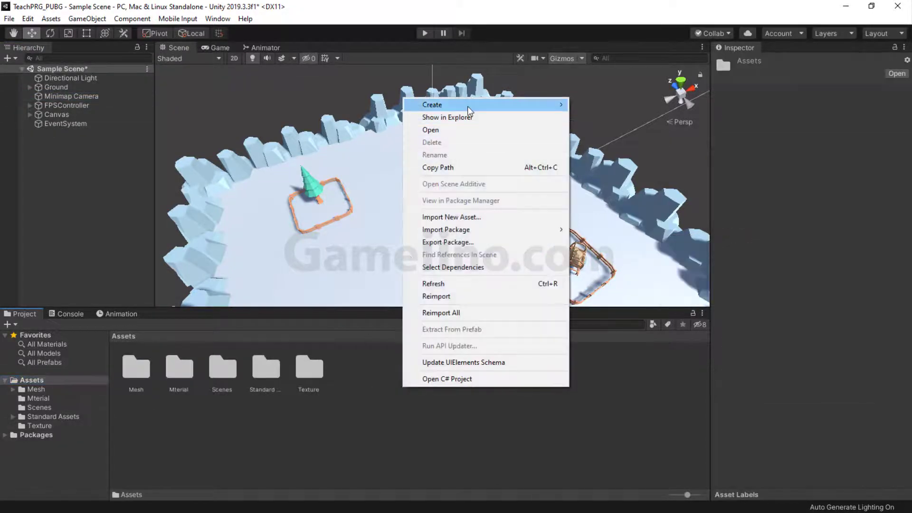
mouse_move(468, 107)
left_click(594, 72)
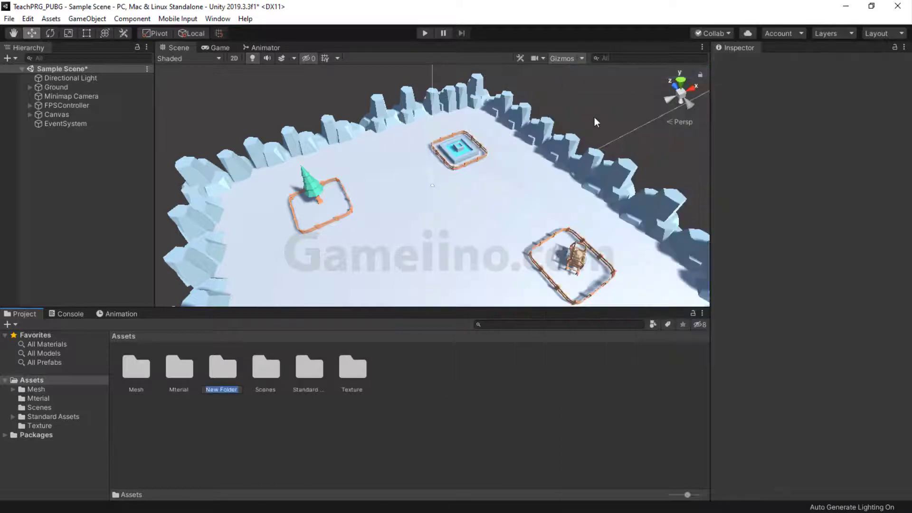
type("Scripts")
key("Return")
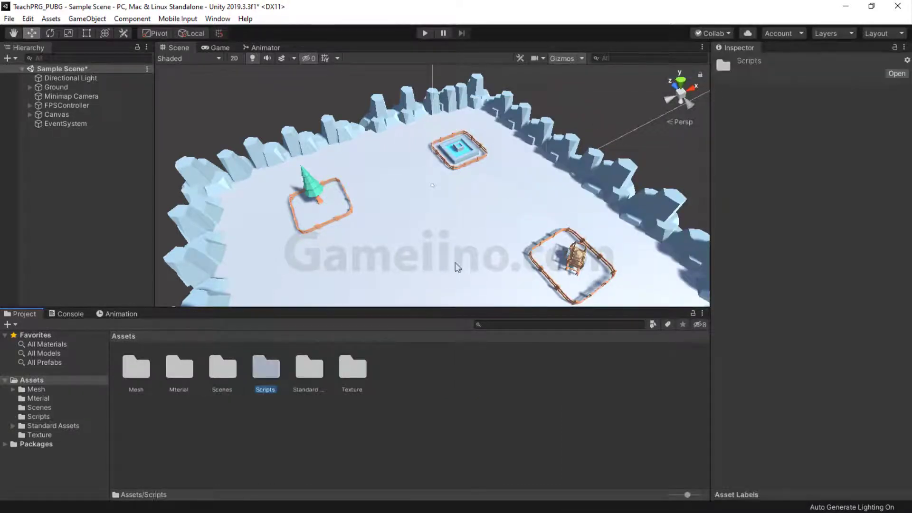
Create a C# script named MinimapManager in the Scripts folder and attach it to the Minimap Camera.
double_click(261, 372)
right_click(261, 372)
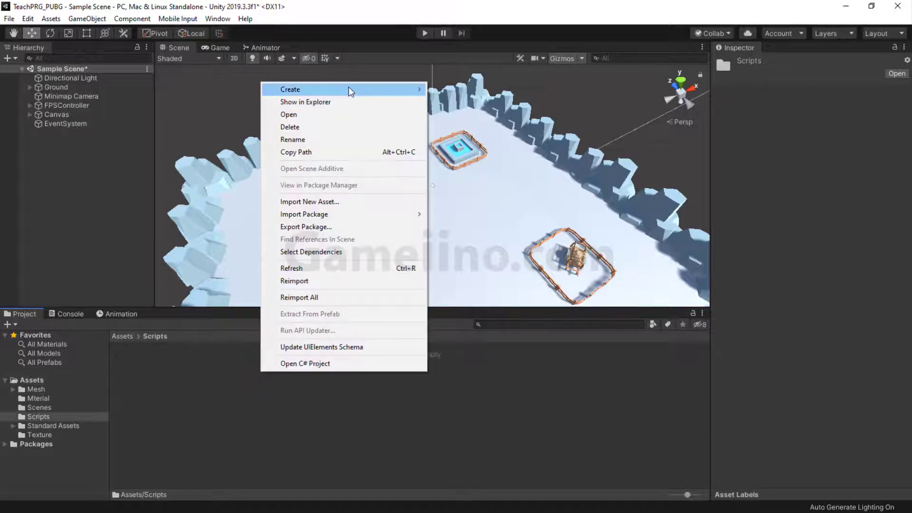
mouse_move(348, 90)
left_click(457, 88)
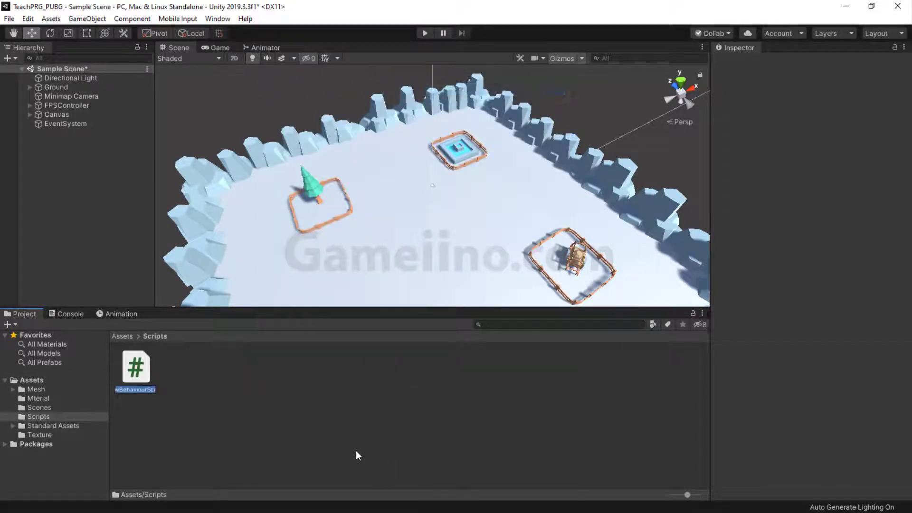
type("Mi")
type("nimap")
type("Man")
type("ager")
key("Return")
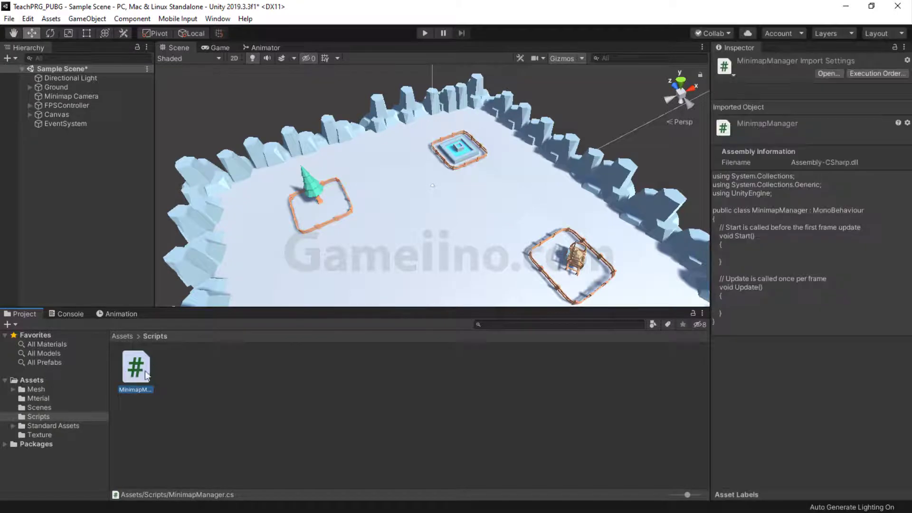
left_click_drag(141, 368, 68, 97)
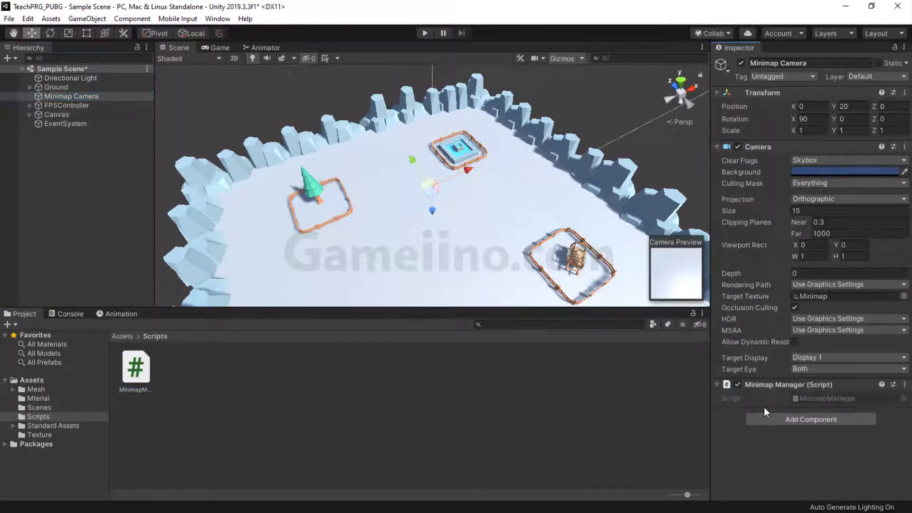
Open the MinimapManager script in Visual Studio and delete its Start method together with the comment above it.
double_click(822, 400)
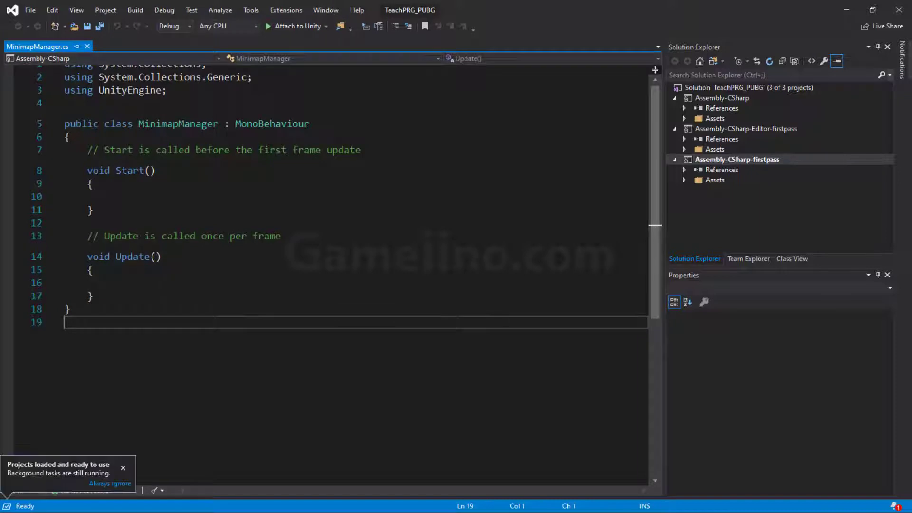
left_click_drag(93, 210, 65, 150)
key("Delete")
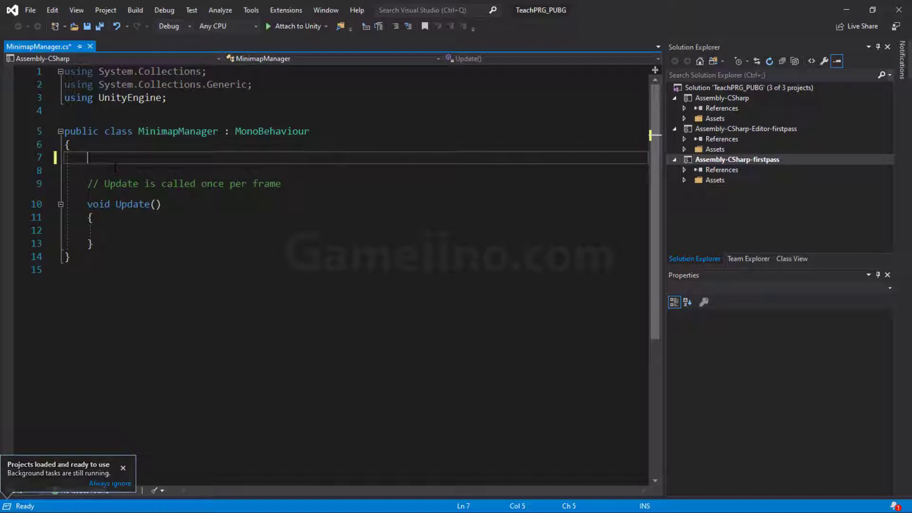
Declare a public Transform field named playerPos at the start of the MinimapManager class.
type("public Tra")
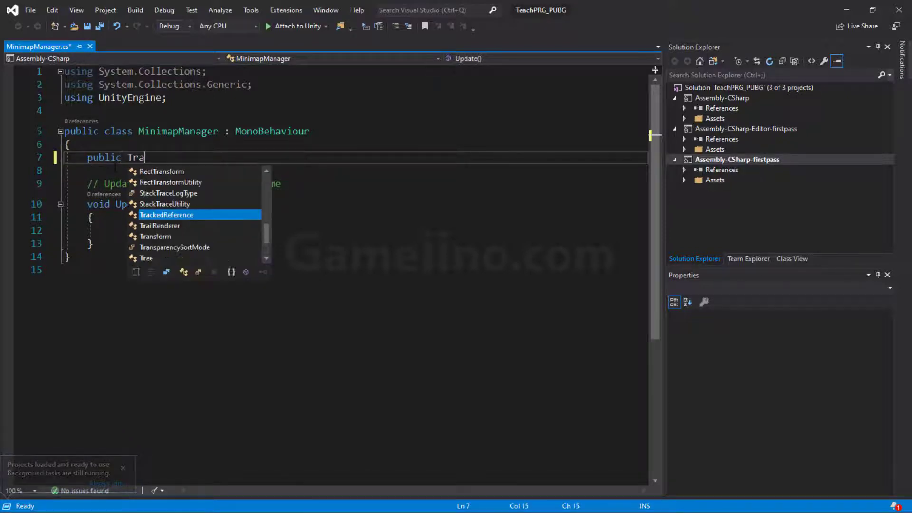
key("Tab")
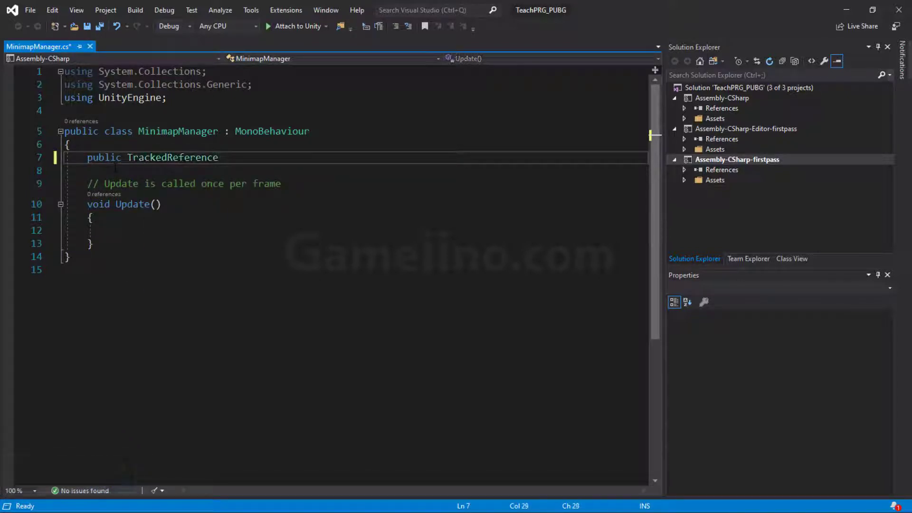
key("BackSpace")
key("BackSpace")
key("BackSpace")
key("BackSpace")
key("BackSpace")
key("BackSpace")
key("BackSpace")
key("BackSpace")
key("BackSpace")
key("BackSpace")
key("BackSpace")
key("BackSpace")
key("BackSpace")
key("BackSpace")
key("BackSpace")
key("BackSpace")
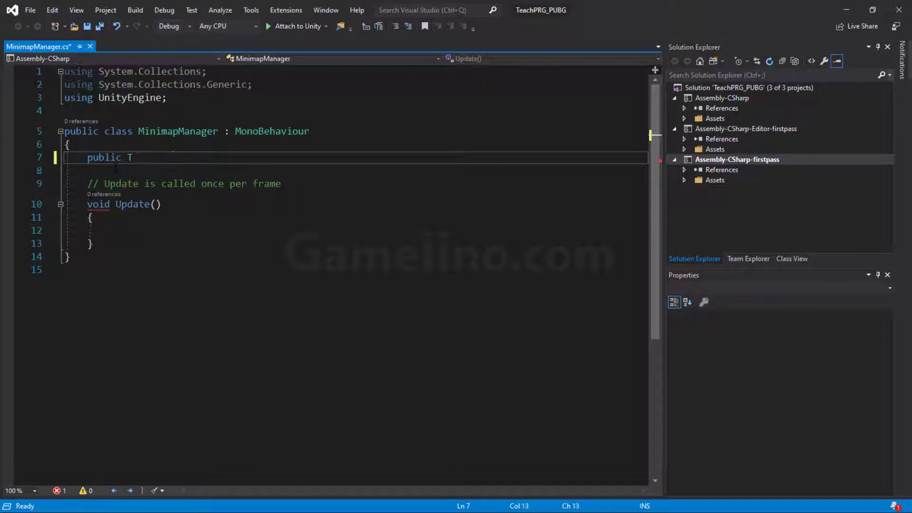
type("Trans")
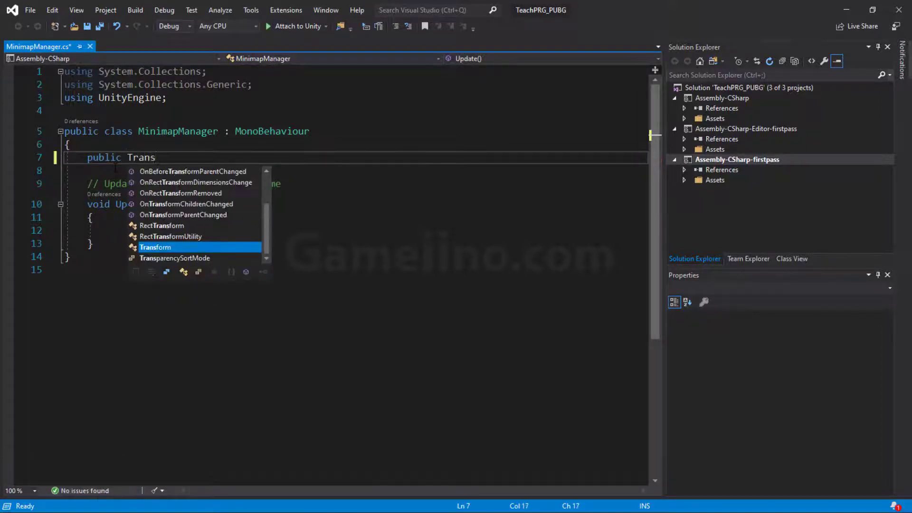
key("Tab")
type("pla")
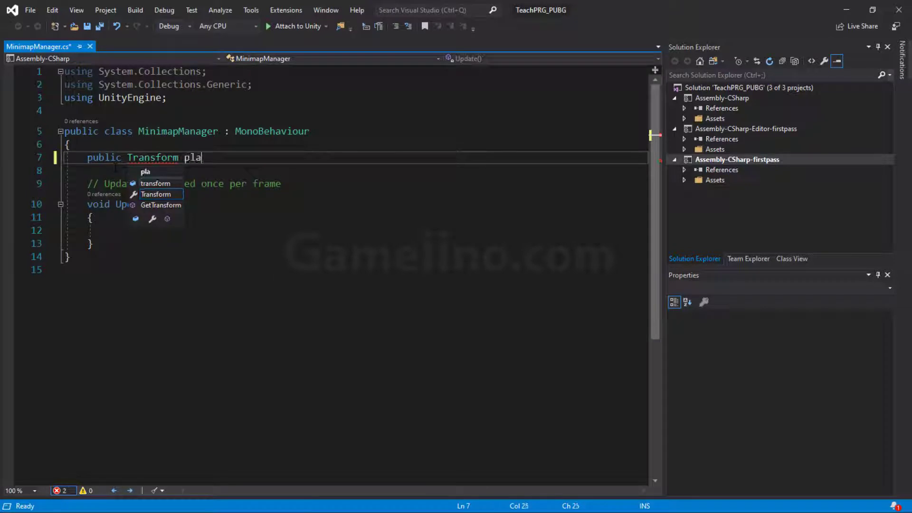
type("yerPos;")
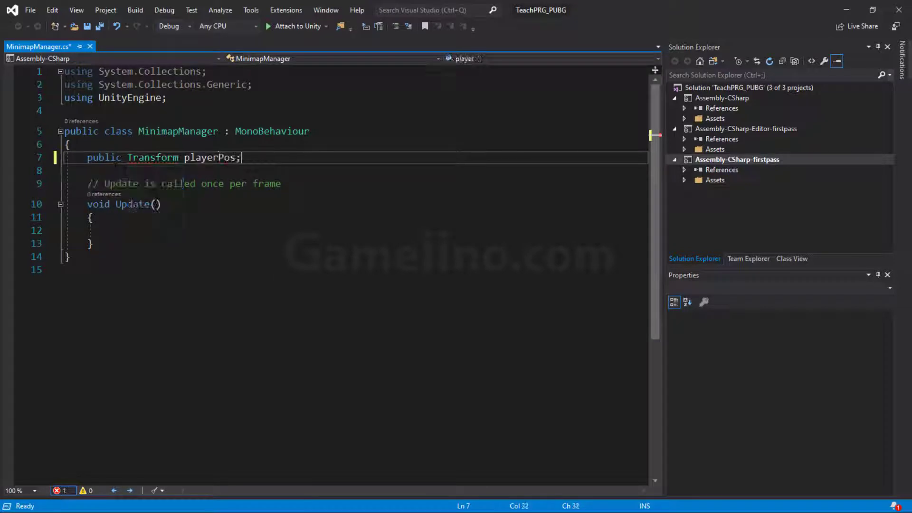
Delete the comment above Update and the System.Collections and System.Collections.Generic using lines.
left_click_drag(282, 183, 65, 185)
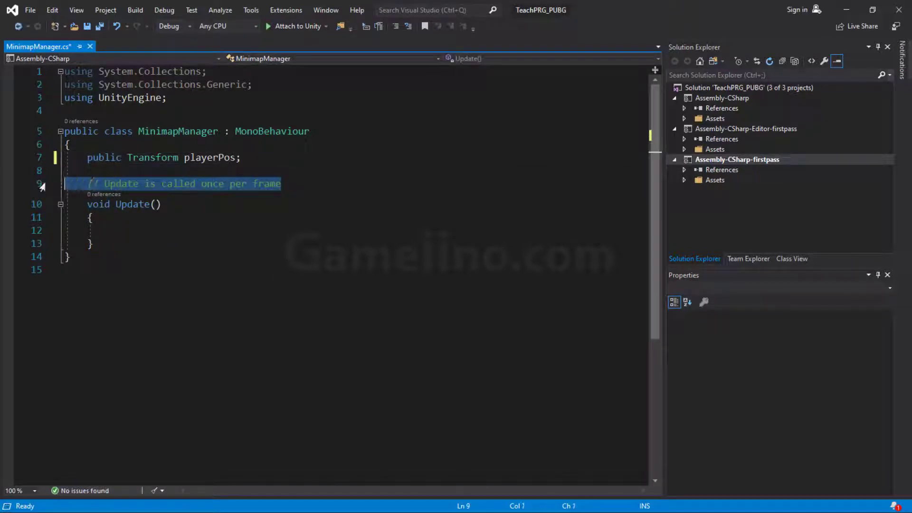
key("BackSpace")
key("BackSpace")
left_click_drag(259, 84, 65, 72)
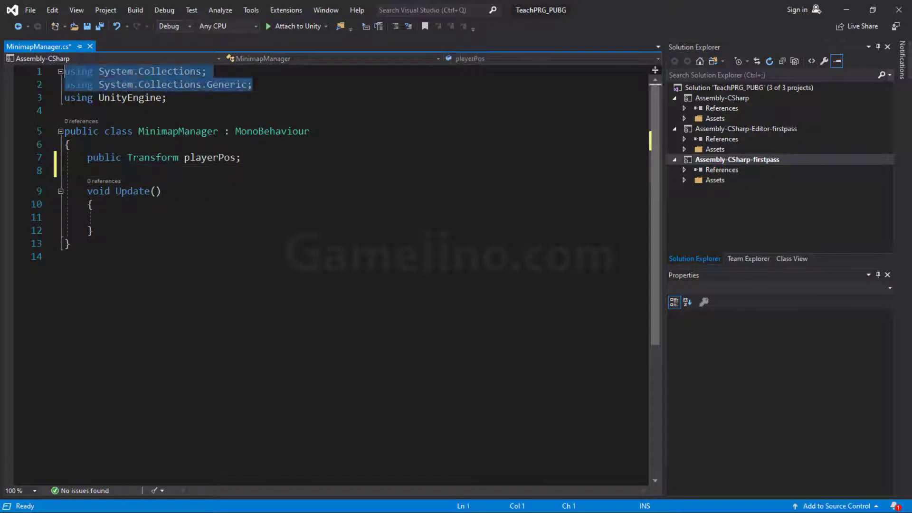
key("BackSpace")
key("Delete")
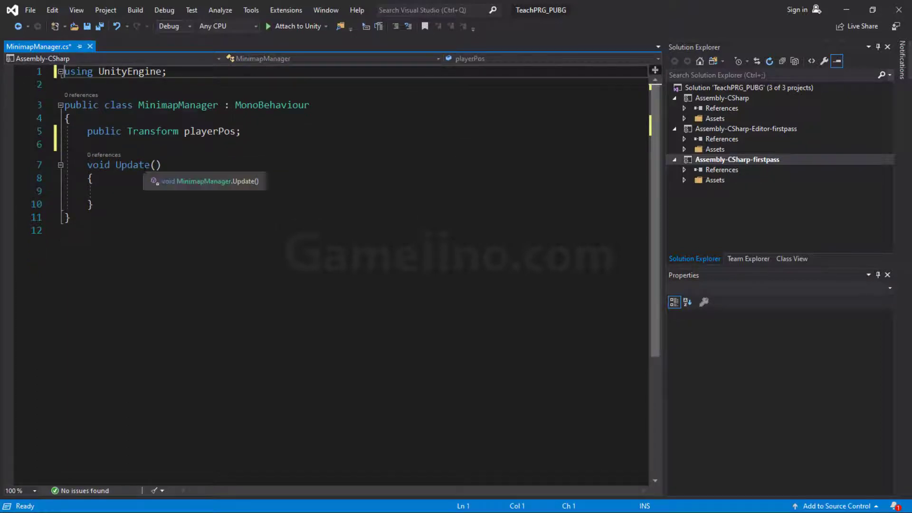
Change the Update method into private void FixedUpdate() and save the script.
left_click(124, 179)
left_click(127, 191)
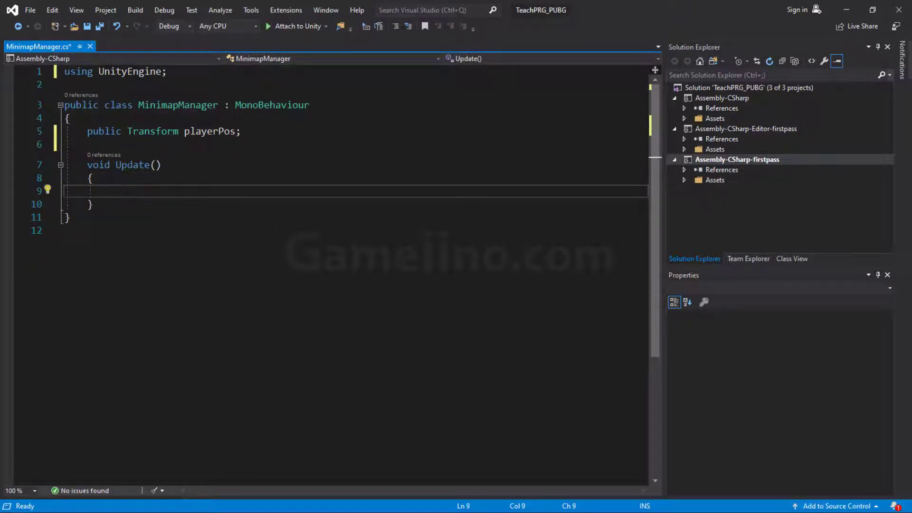
left_click(87, 164)
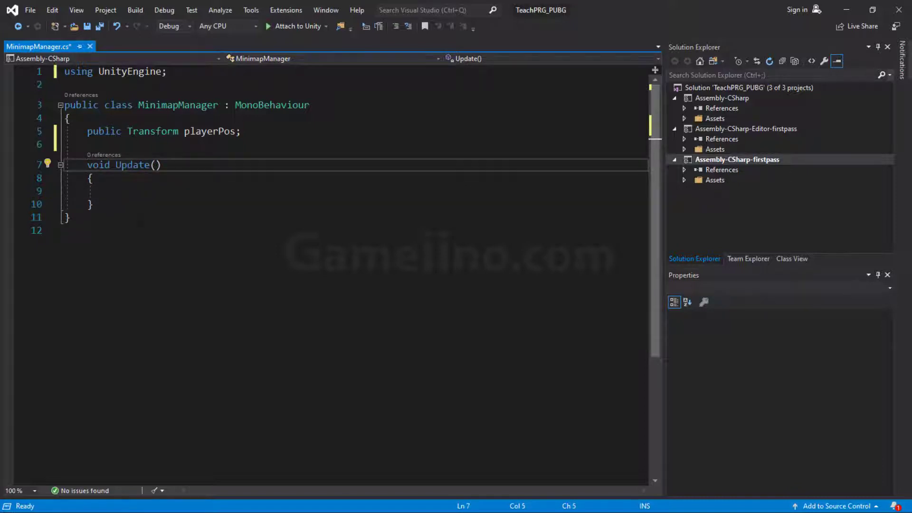
type("private")
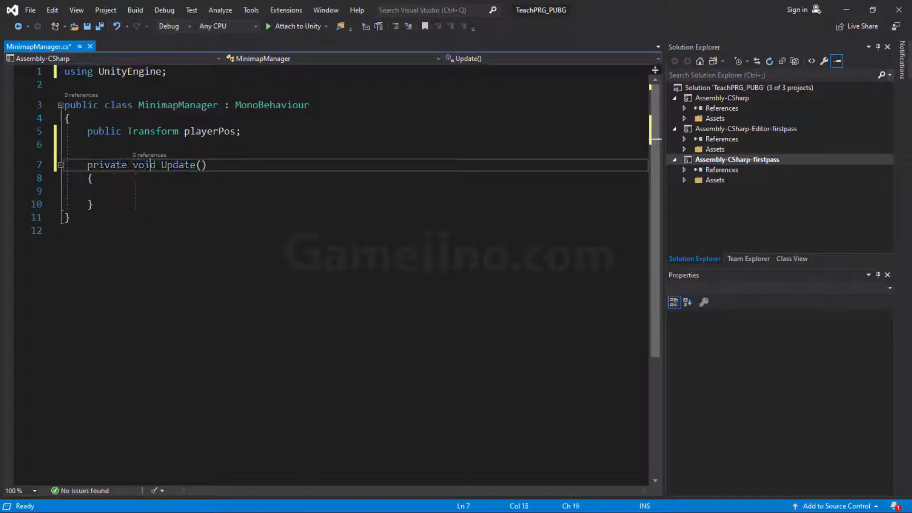
left_click(161, 165)
type("Fixe")
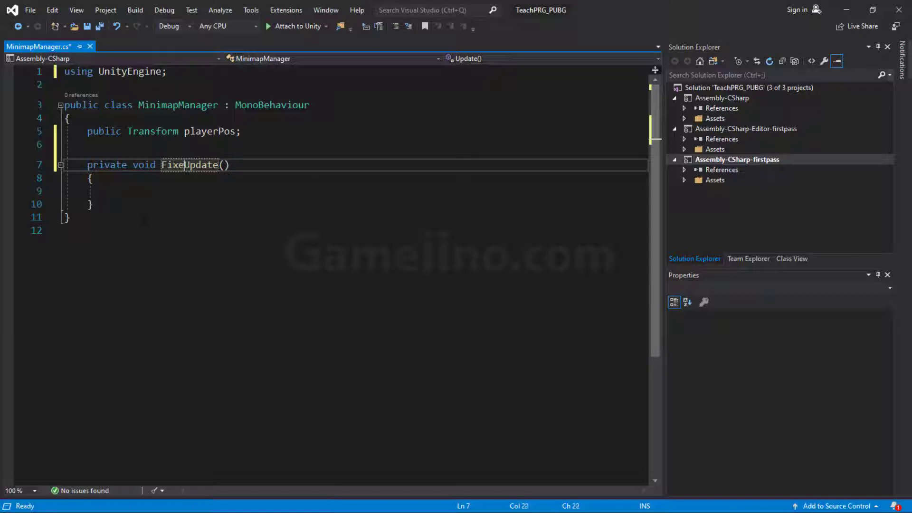
type("d")
left_click(162, 190)
key("ctrl+s")
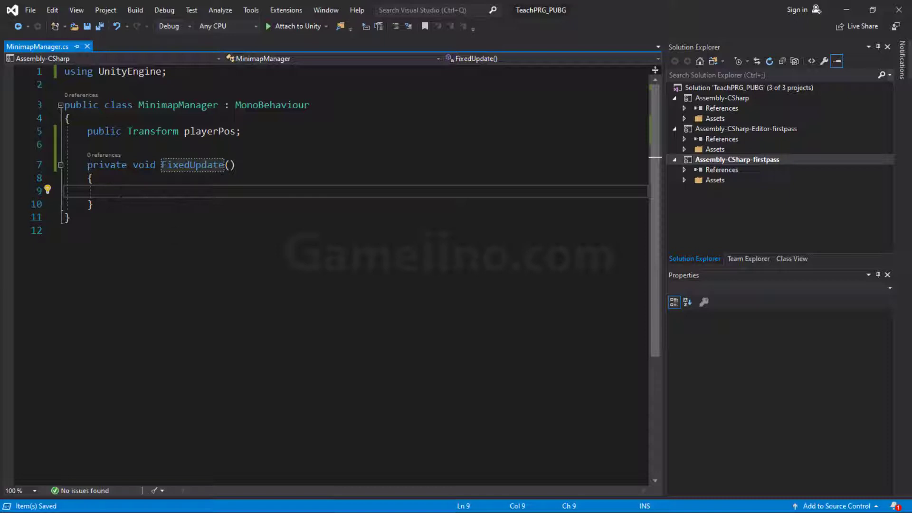
Inside FixedUpdate, write the assignment transform.position = new Vector3(); with empty parentheses.
type("tra")
key("BackSpace")
type("r")
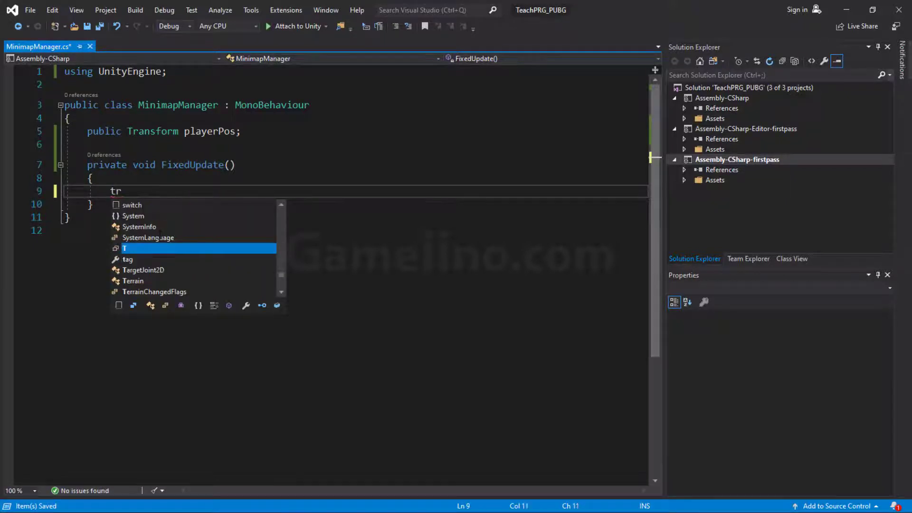
type("ansform.position")
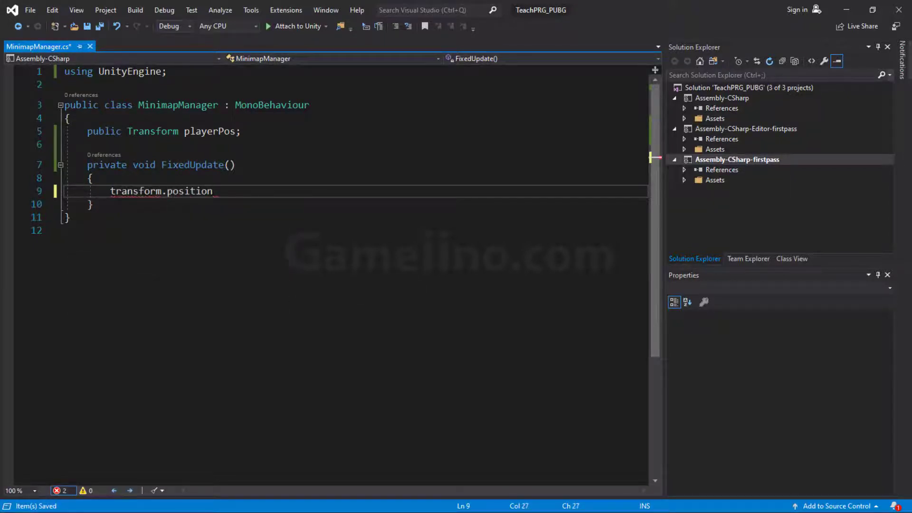
type(" = new ")
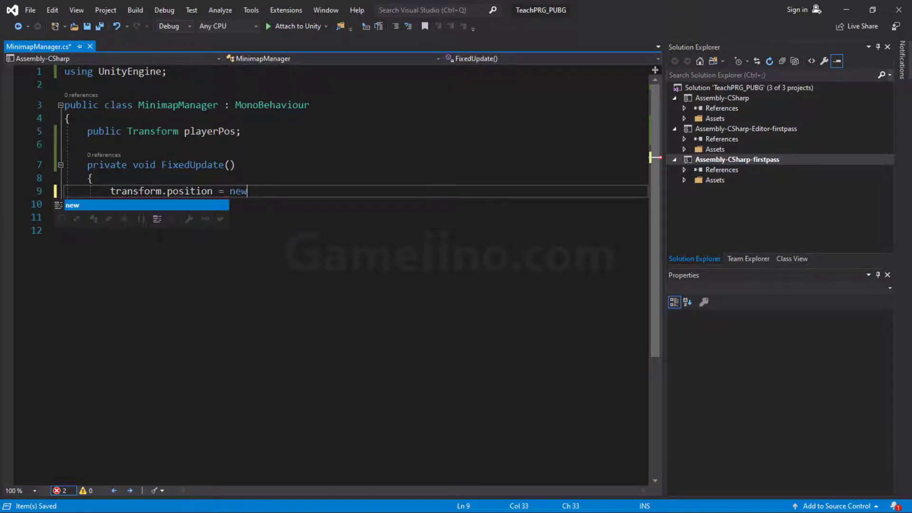
type("Vec")
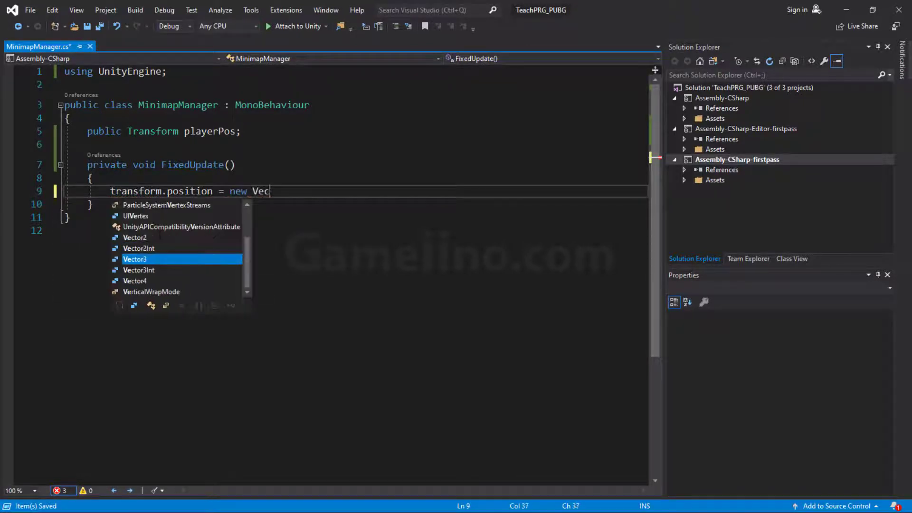
key("Tab")
type("();")
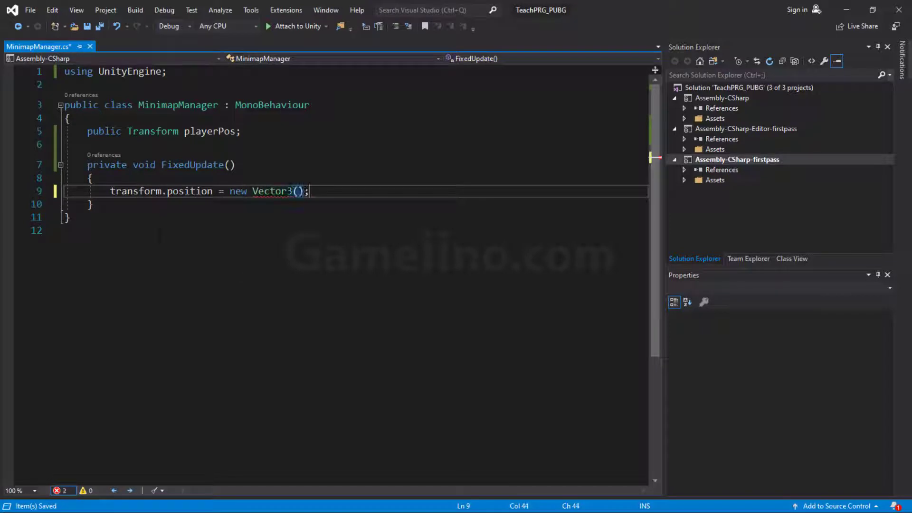
key("Left")
key("Left")
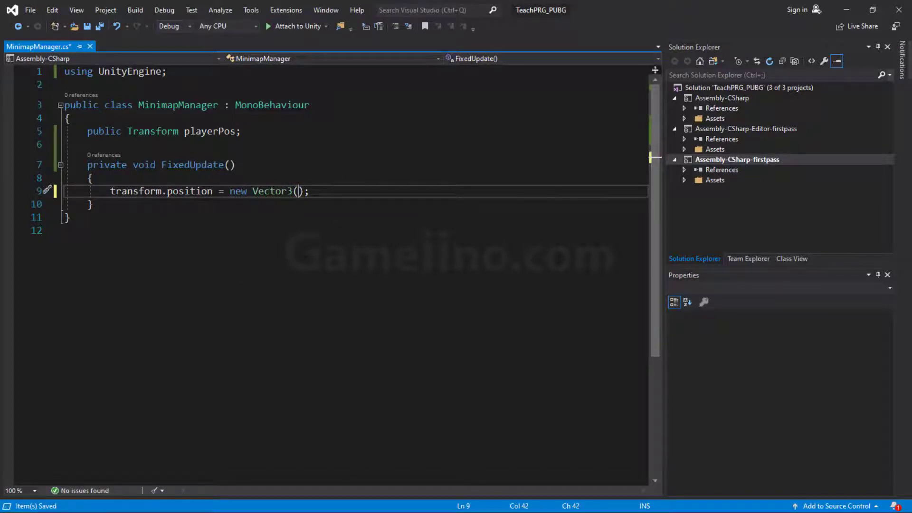
Enter playerPos.position.x followed by a comma as the first argument of the new Vector3.
type("player")
key("Tab")
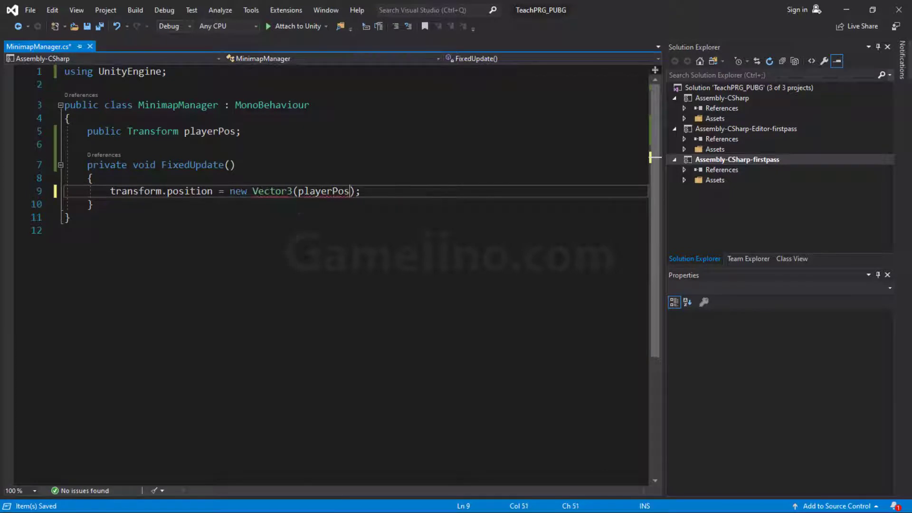
type(".p")
key("Tab")
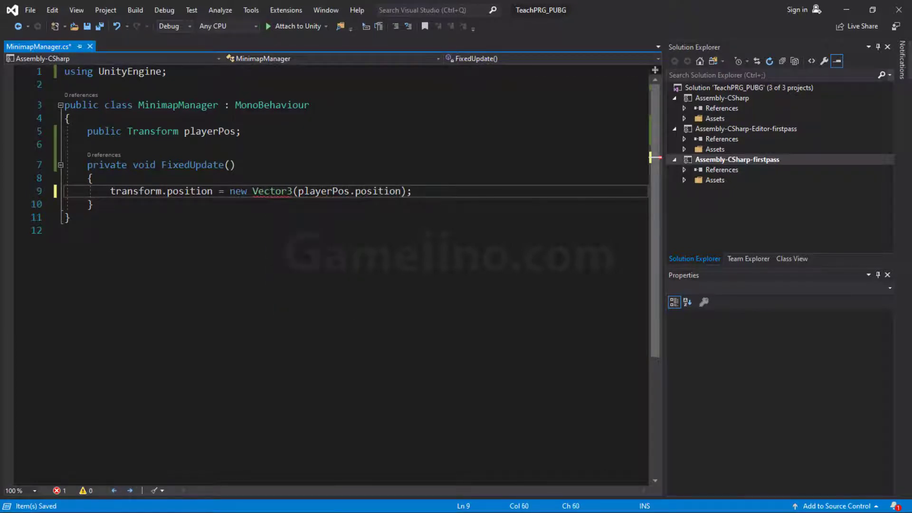
type(".x,")
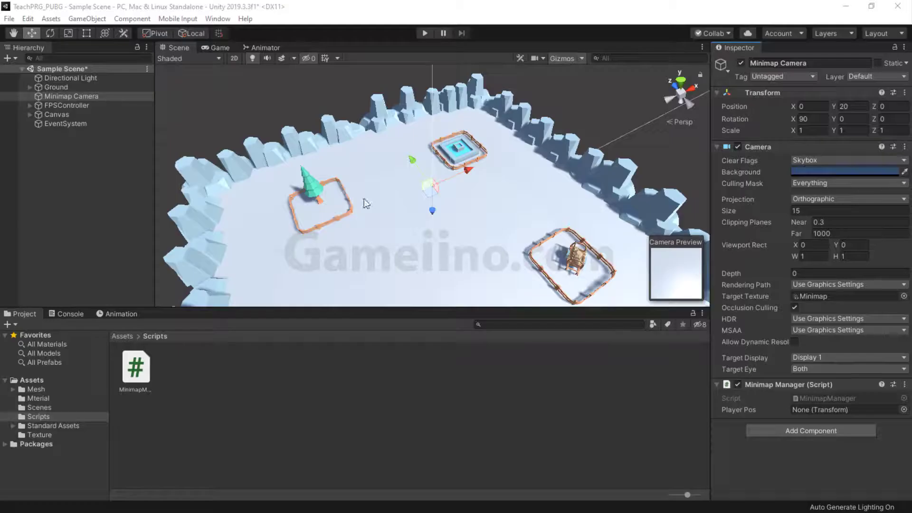
Try moving the Minimap Camera along the X axis in Unity, and add playerPos.position.y as the Vector3's second argument in the script.
left_click_drag(466, 170, 497, 203)
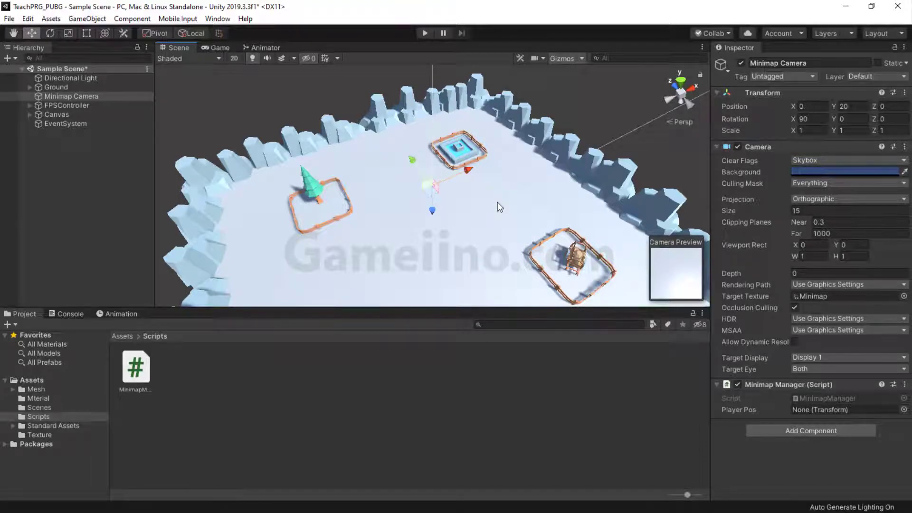
key("alt+Tab")
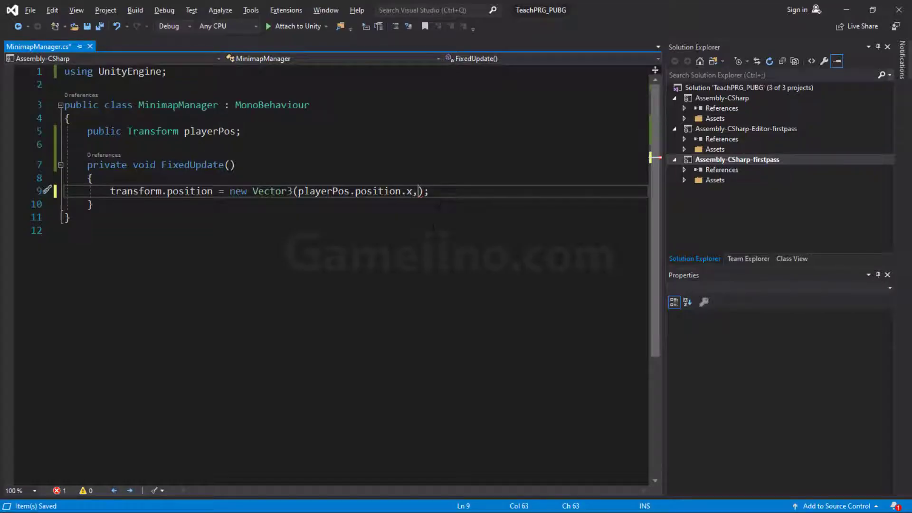
type("playerPos.position")
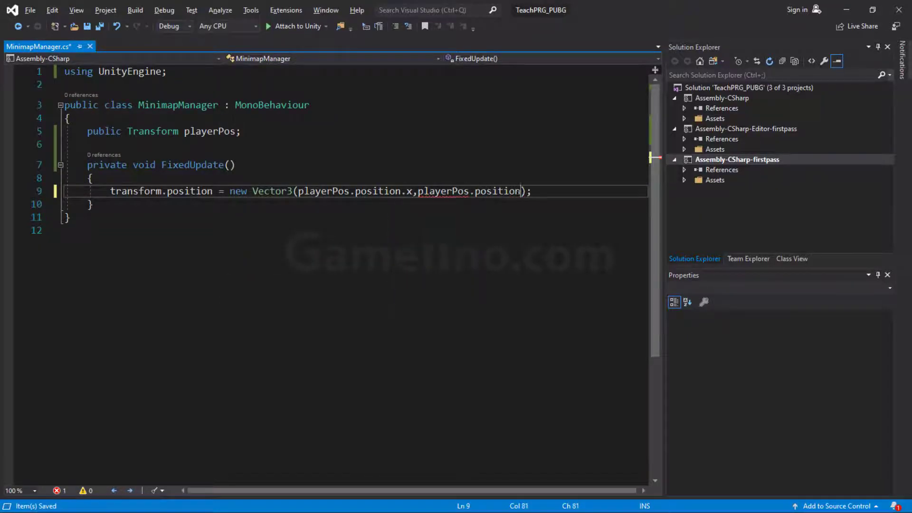
type(".y")
key("ctrl+s")
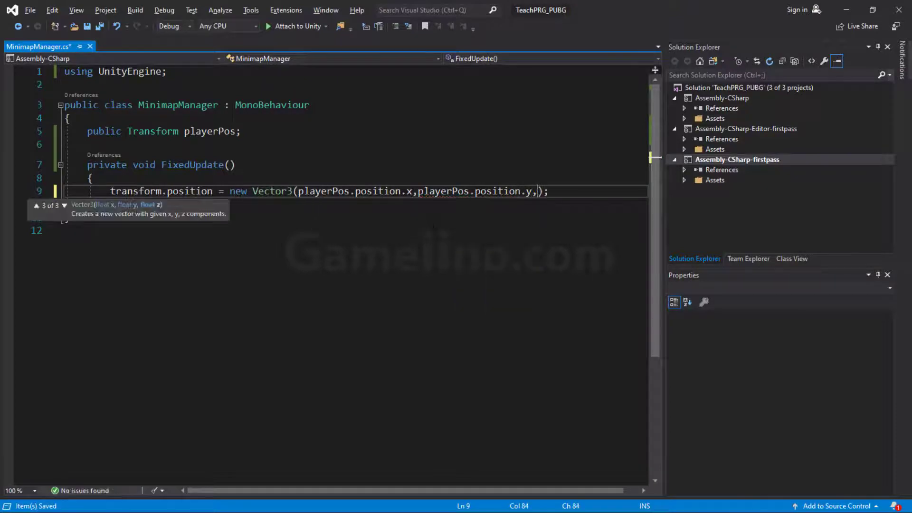
Switch to Unity, try moving the Minimap Camera upward and along the X axis in the scene, and undo both moves.
key("alt+Tab")
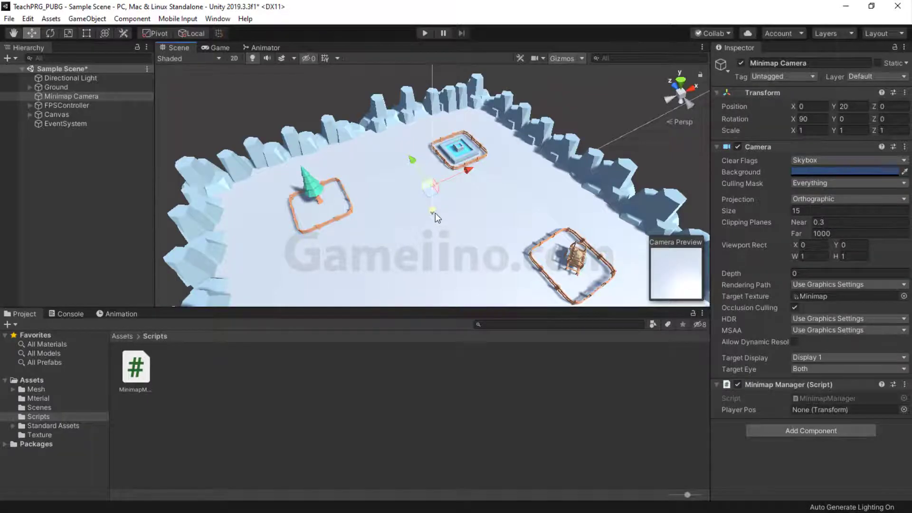
left_click_drag(433, 212, 455, 182)
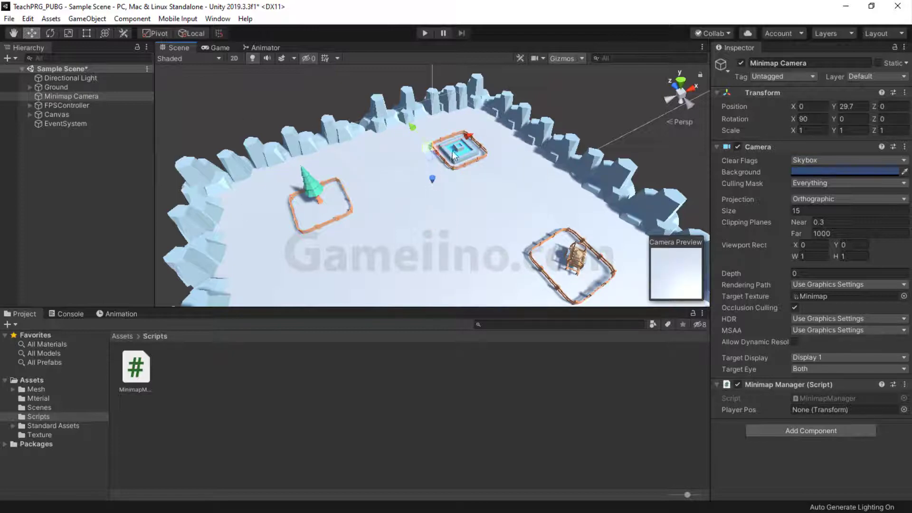
left_click_drag(433, 174, 285, 213)
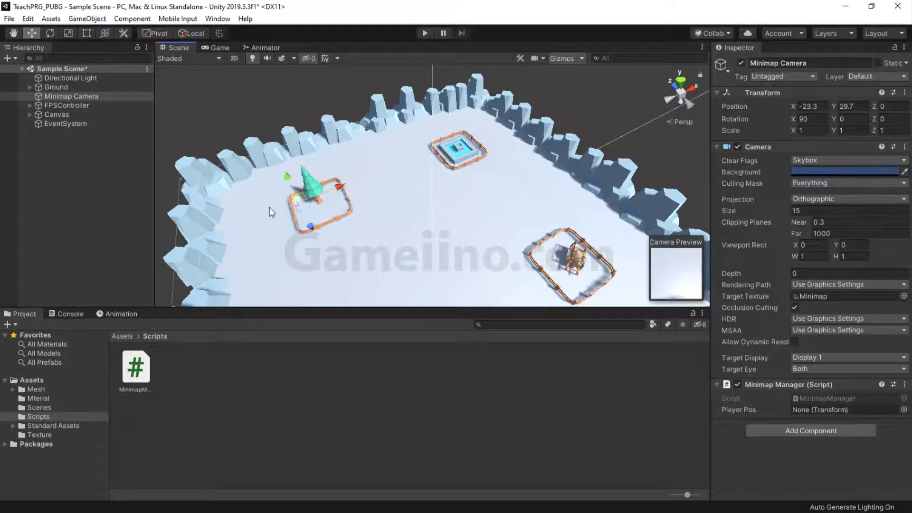
key("ctrl+z")
key("ctrl+z")
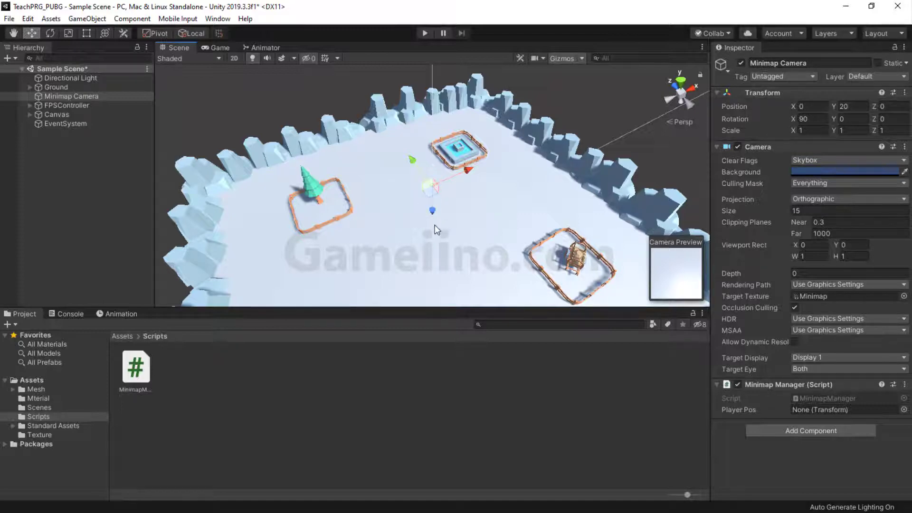
Set the Minimap Camera's Y position to 40.
left_click(855, 108)
type("40")
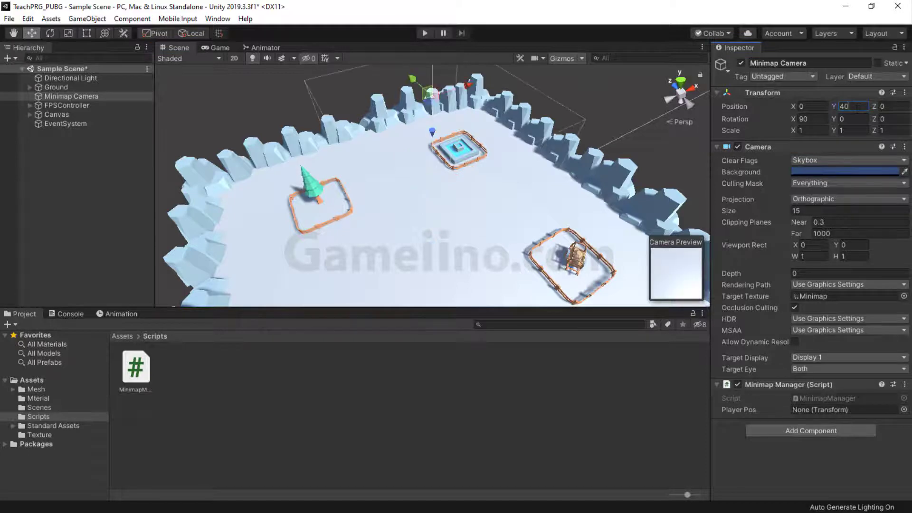
Compare orthographic sizes 10 and 15 for the Minimap Camera while it is moved near the tree enclosure, ending at 15.
left_click(822, 209)
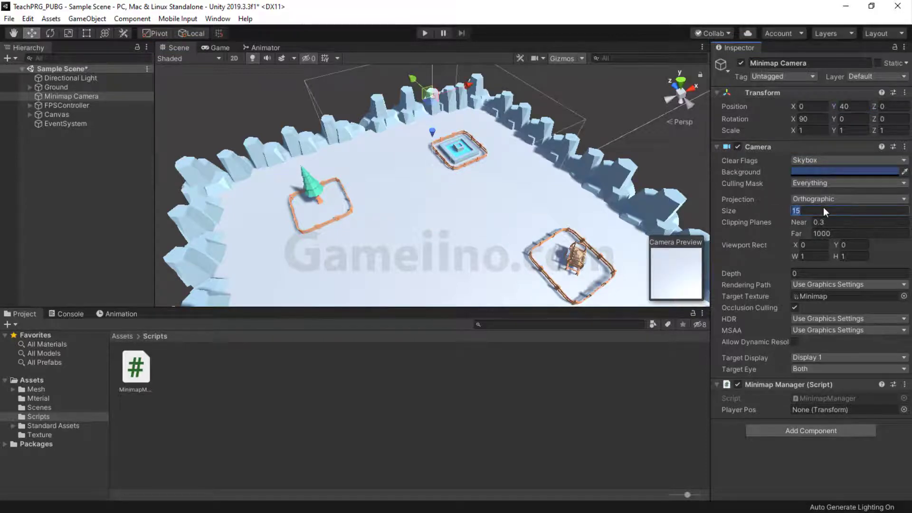
type("10")
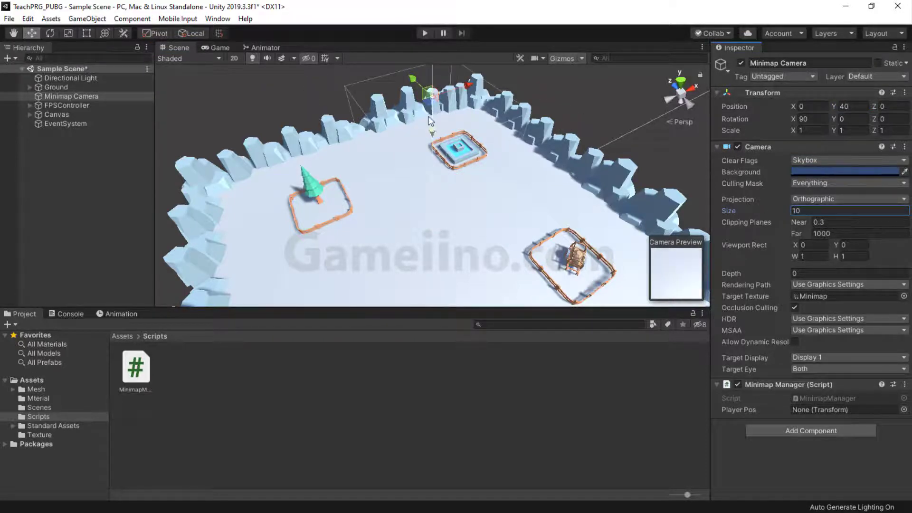
left_click_drag(427, 94, 287, 76)
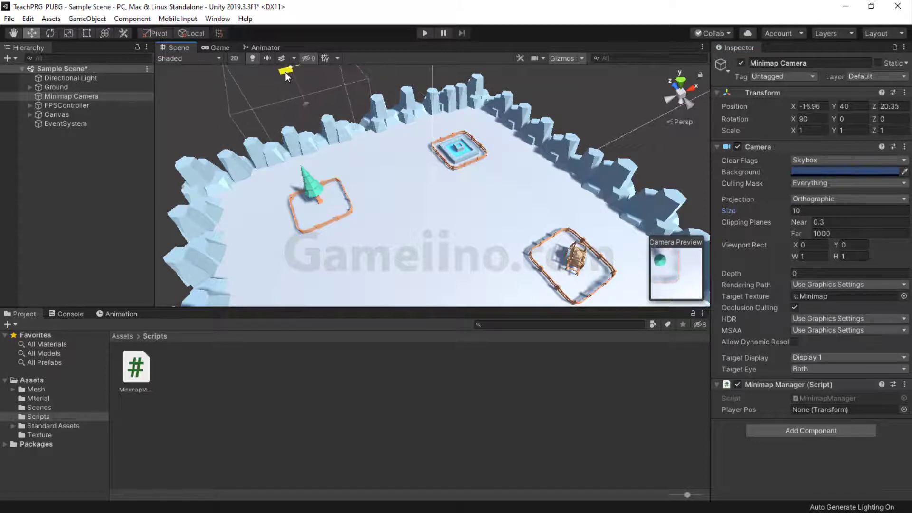
left_click(807, 211)
type("15")
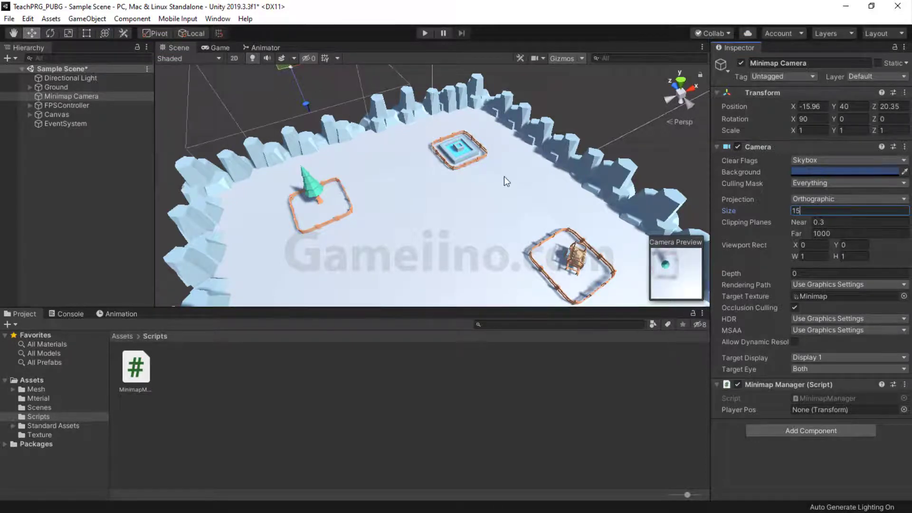
key("BackSpace")
type("0")
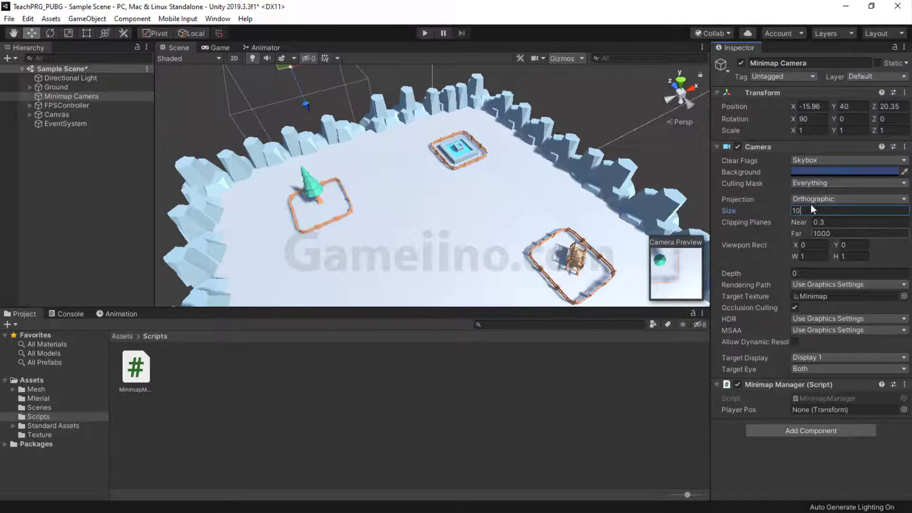
type("15")
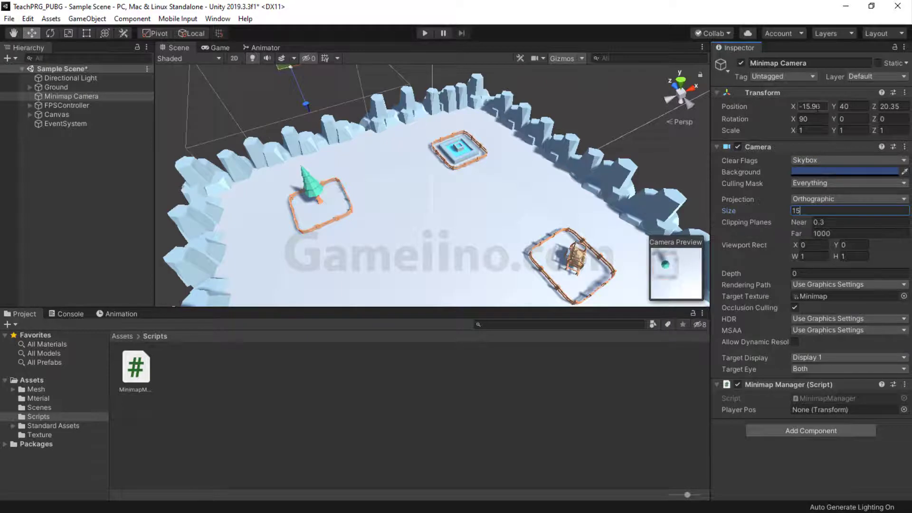
Reset the Minimap Camera's X and Z positions to 0.
left_click(808, 108)
type("0")
left_click(887, 108)
type("0")
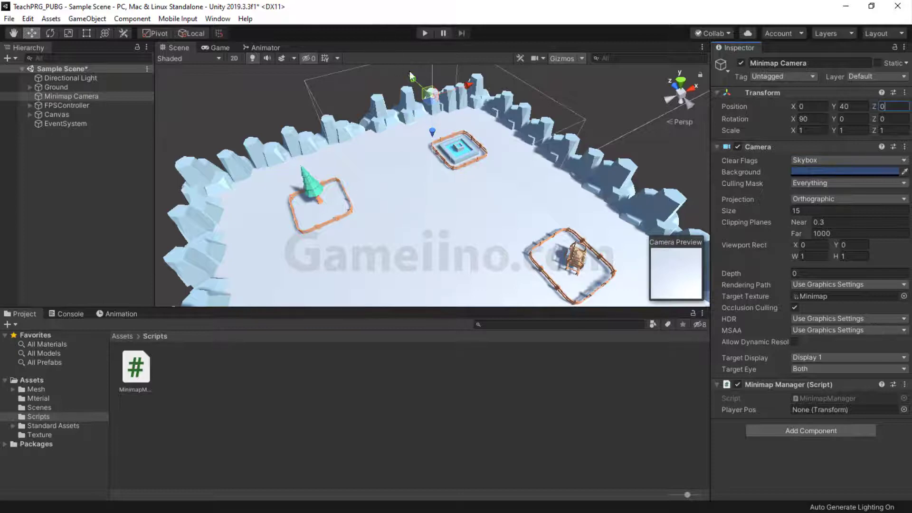
In the MinimapManager script, extend the Vector3's second argument to playerPos.position.y + 40.
key("alt+Tab")
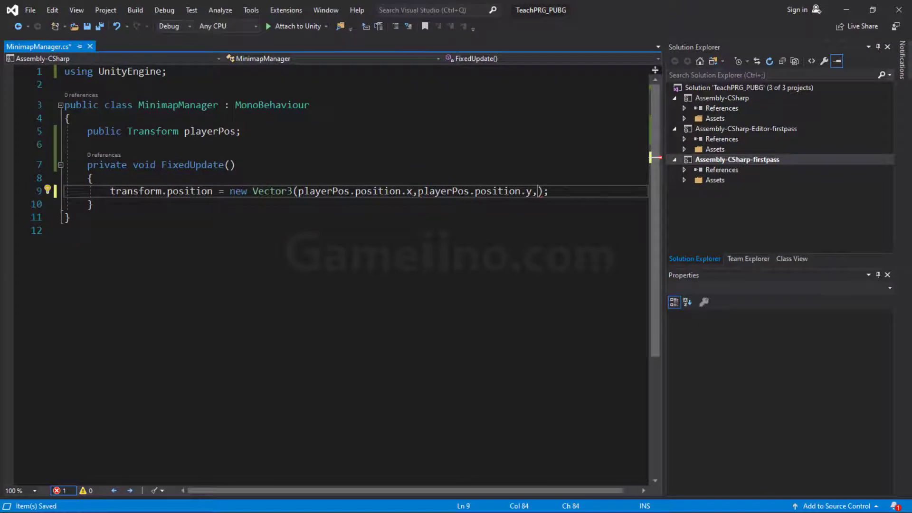
type("+ 40")
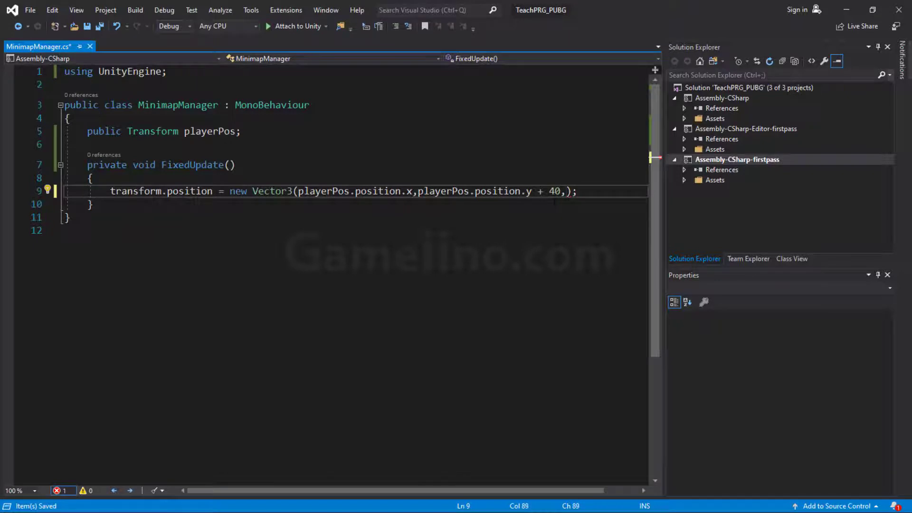
Add playerPos.position.z as the Vector3's third argument, with the argument list on its own line, and save the script.
key("Right")
type("playerPos")
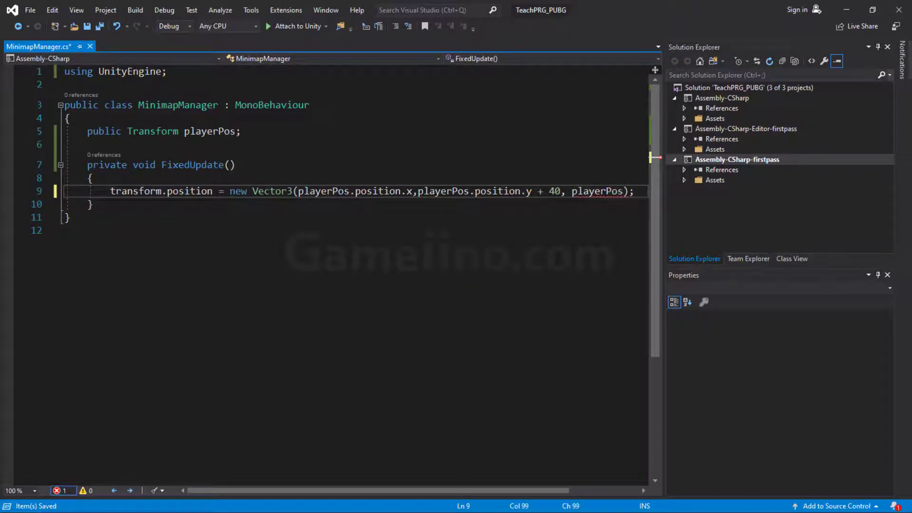
type(".position.z);")
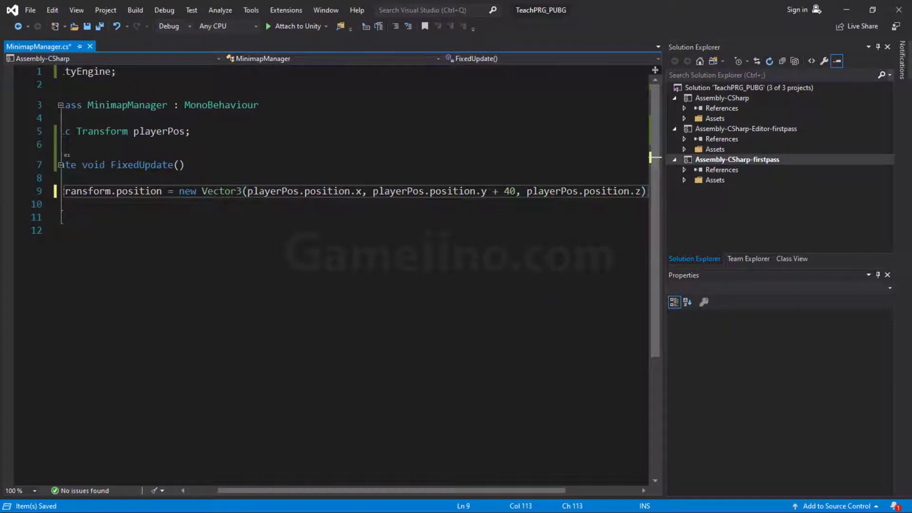
key("Return")
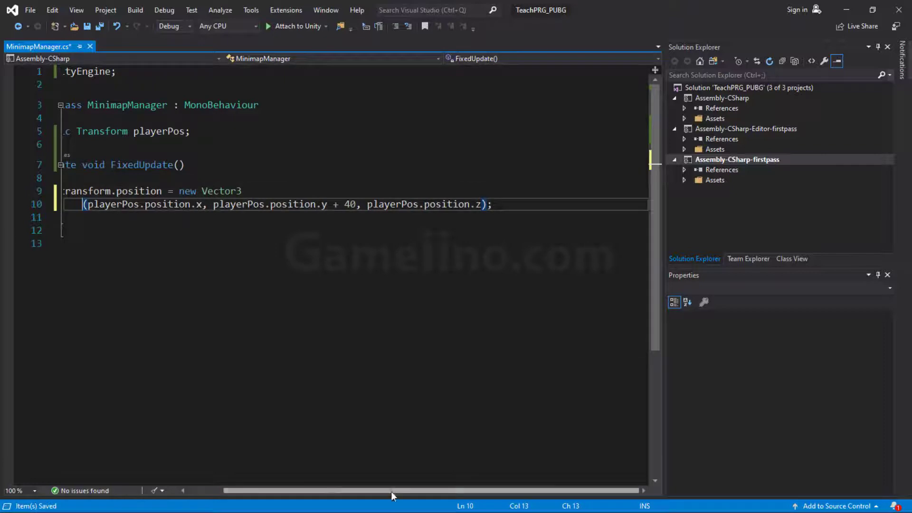
key("ctrl+s")
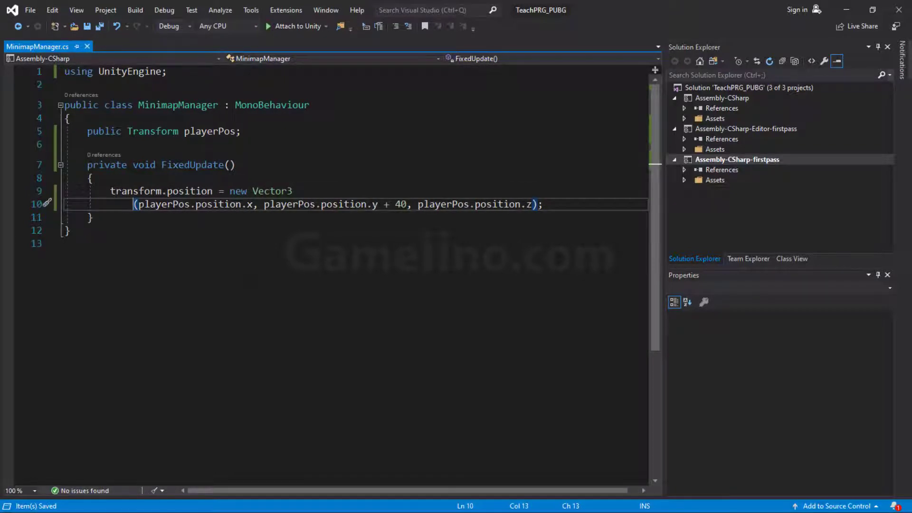
In Unity, assign FPSController as the Player Pos reference of the Minimap Camera's Minimap Manager script.
key("alt+Tab")
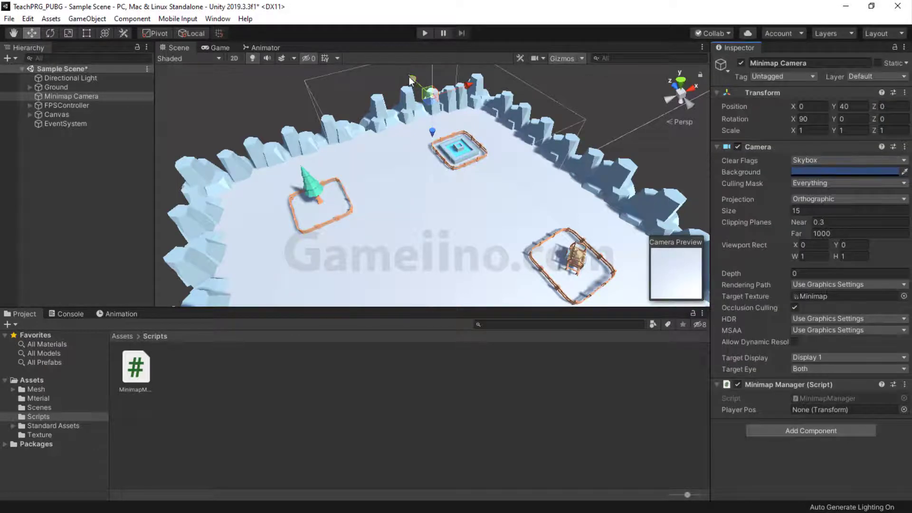
left_click_drag(411, 80, 423, 147)
key("ctrl+z")
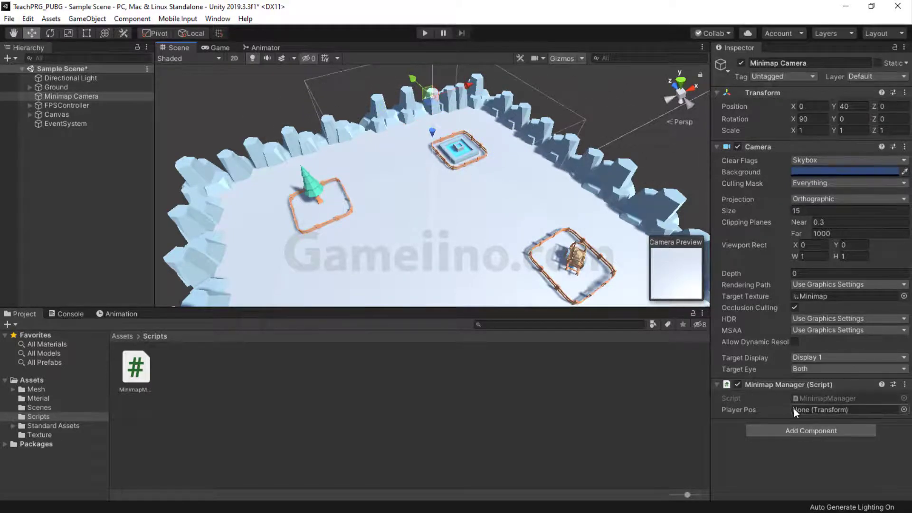
left_click_drag(73, 107, 845, 409)
Run the scene and walk the player past the fenced enclosures and over the boundary rocks to check whether the minimap follows.
left_click(424, 33)
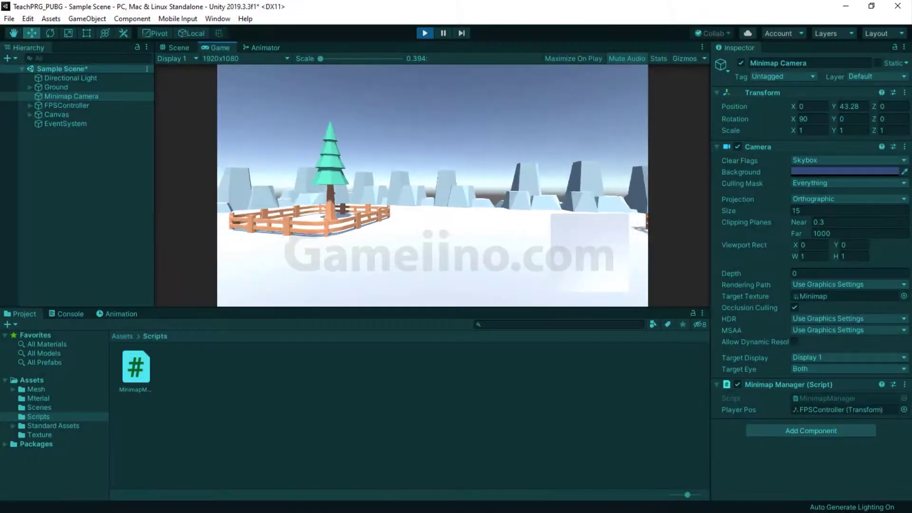
key("w")
key("w")
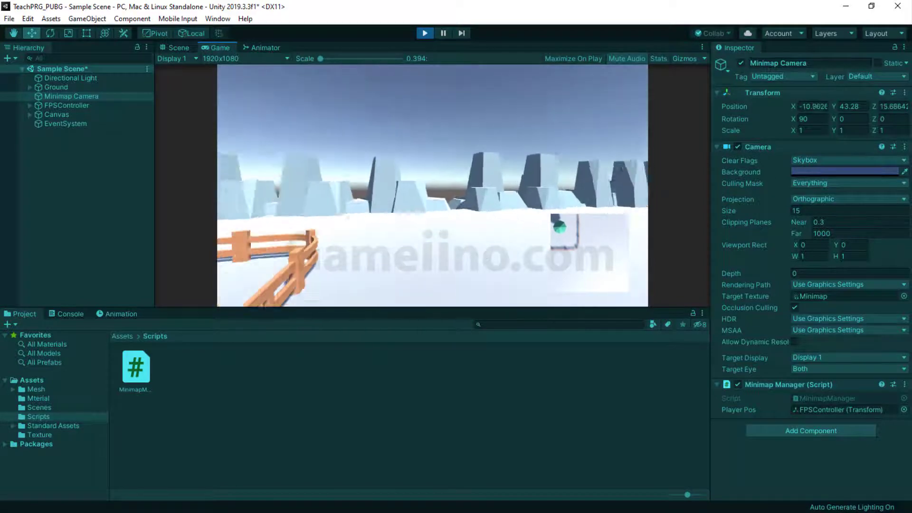
mouse_move(432, 185)
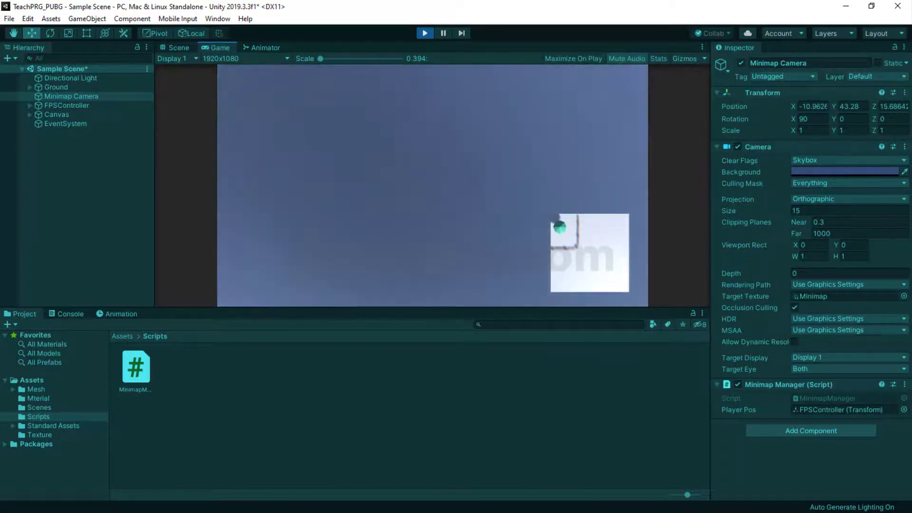
key("w")
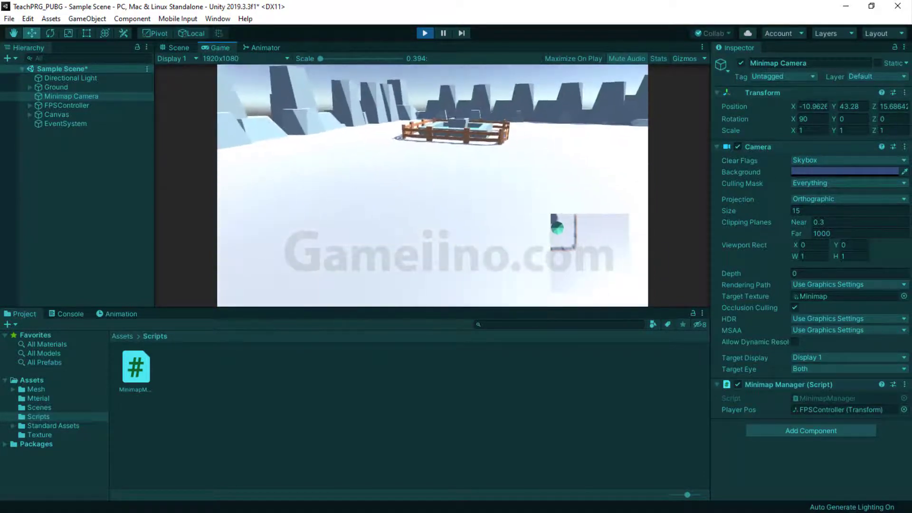
key("w")
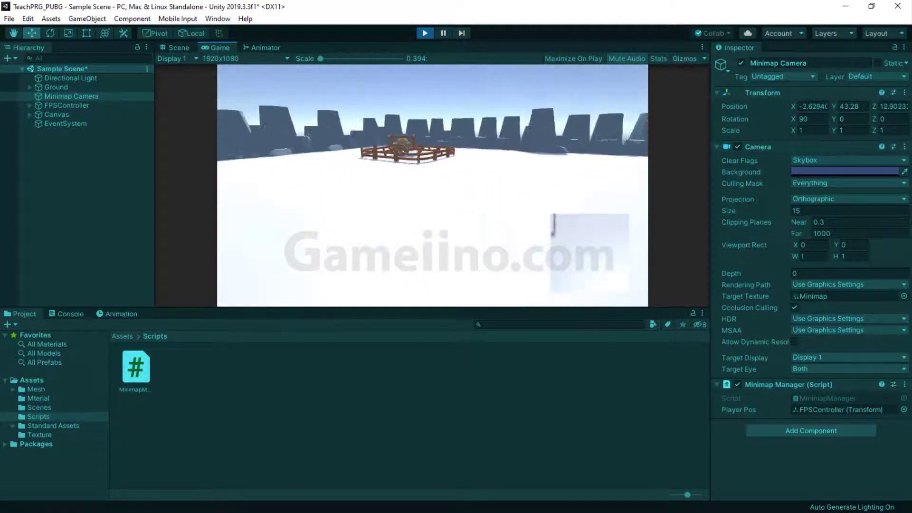
key("w")
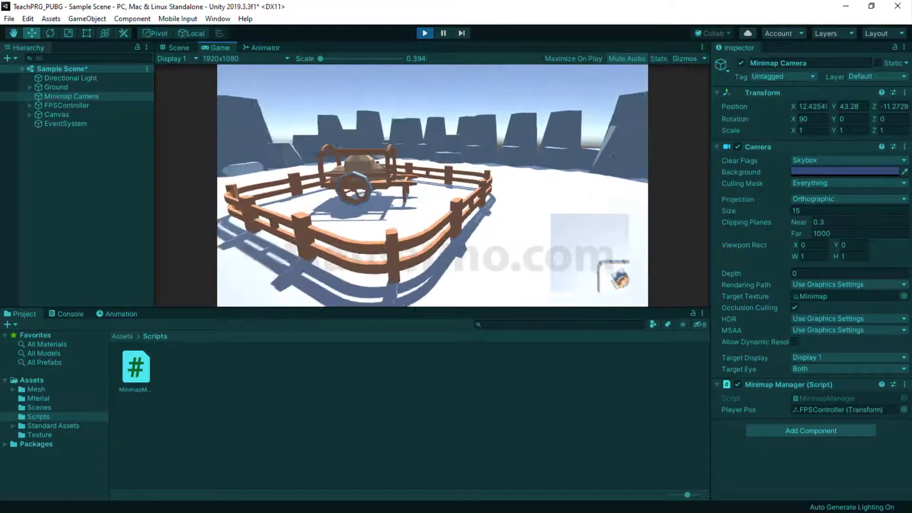
key("w")
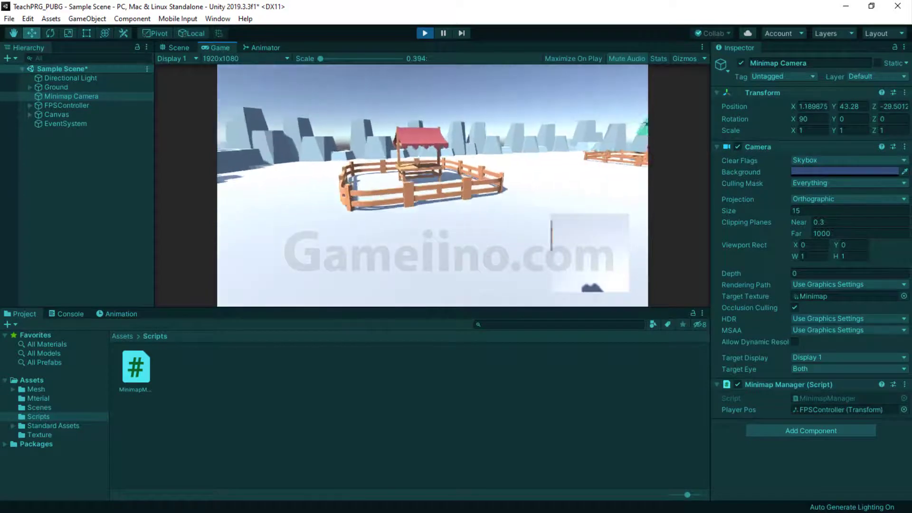
key("w")
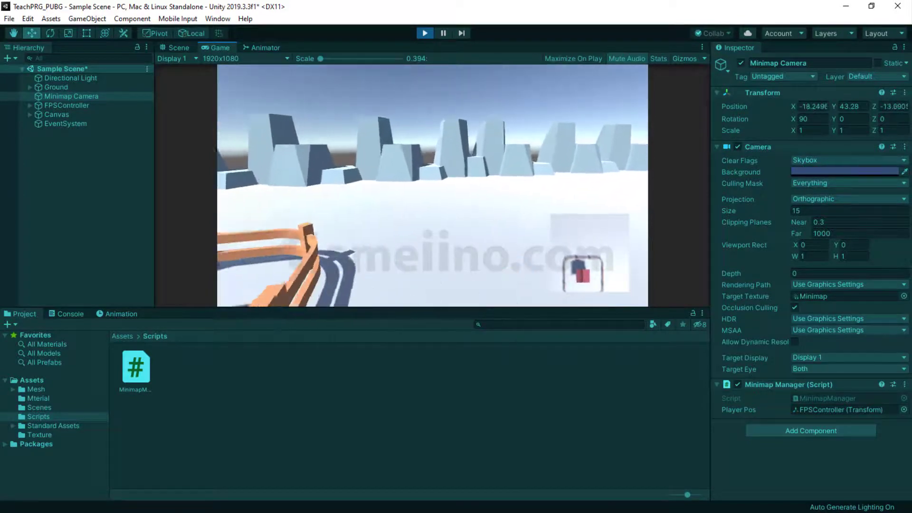
key("w")
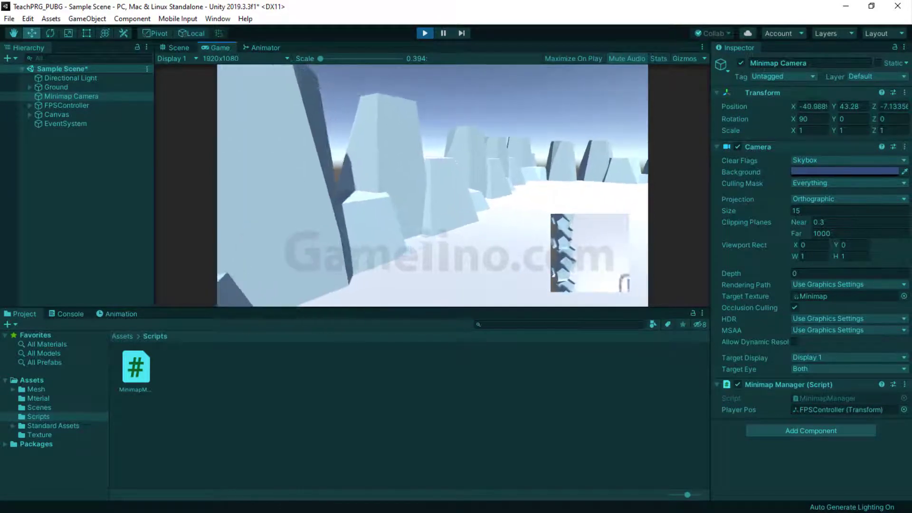
key("w")
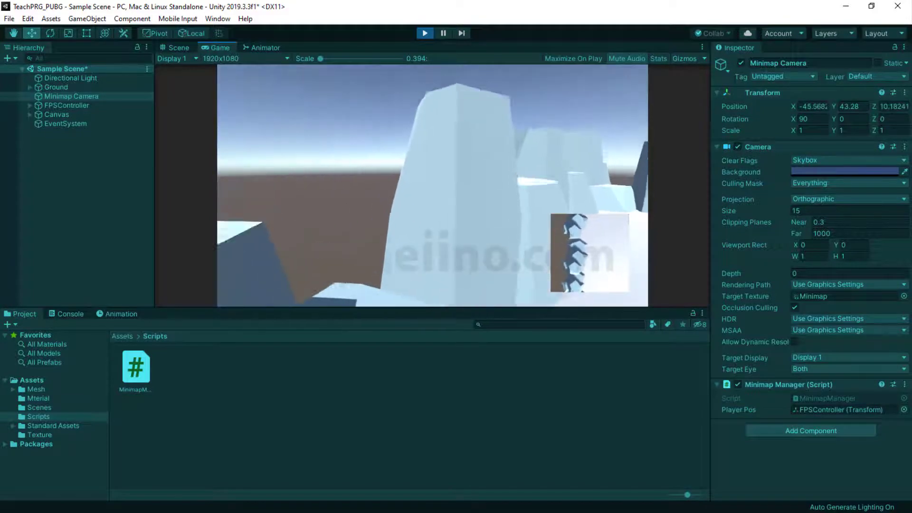
key("w")
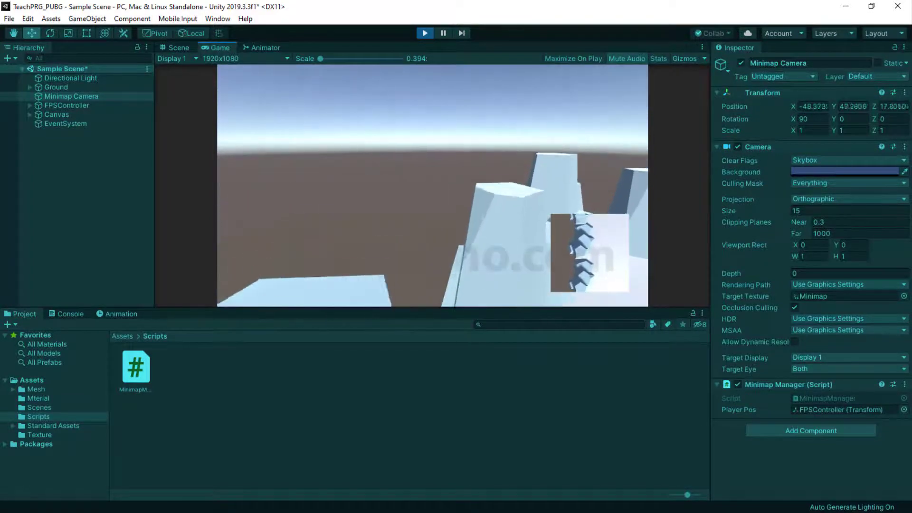
key("w")
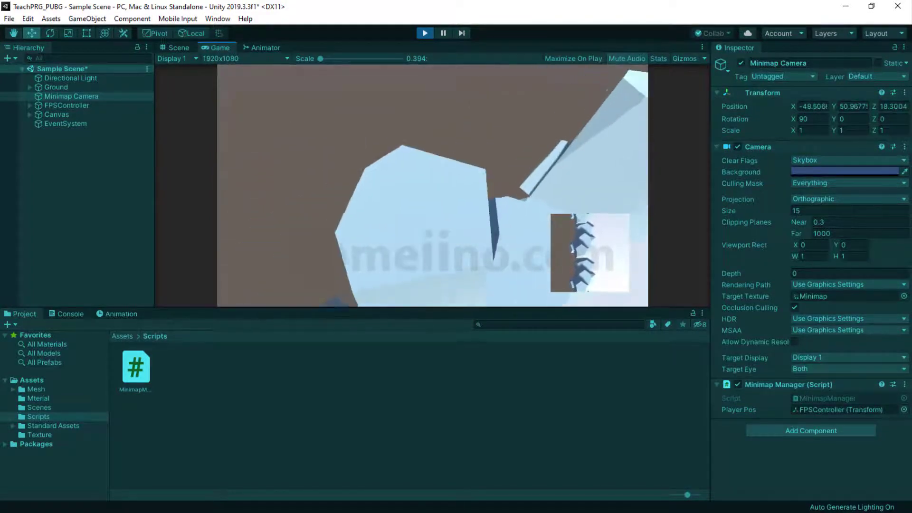
key("w")
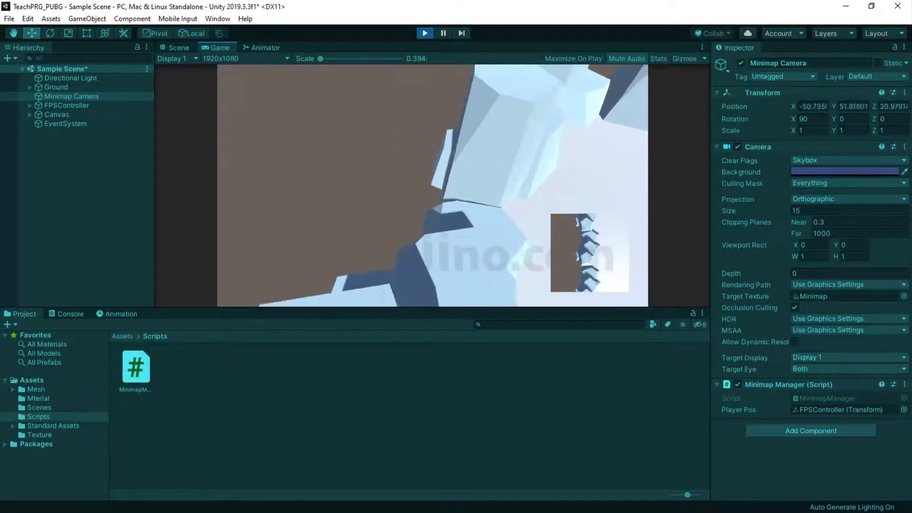
key("w")
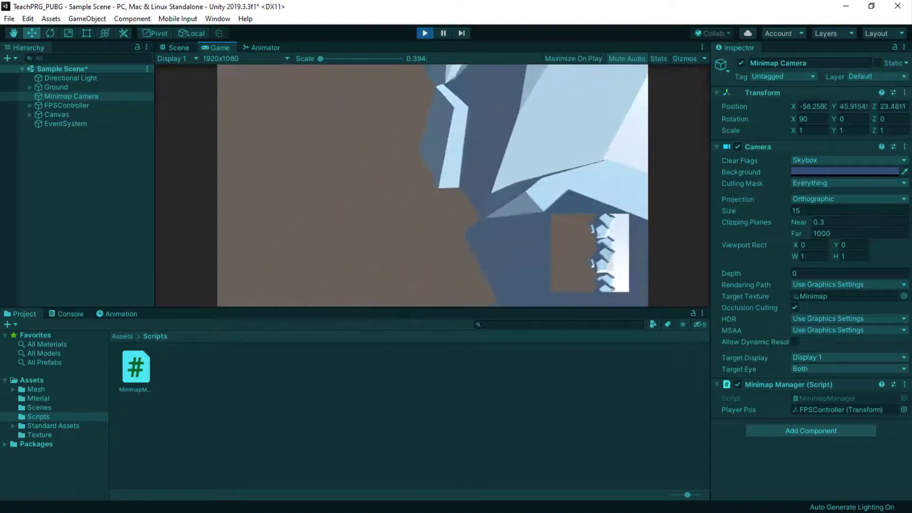
key("w")
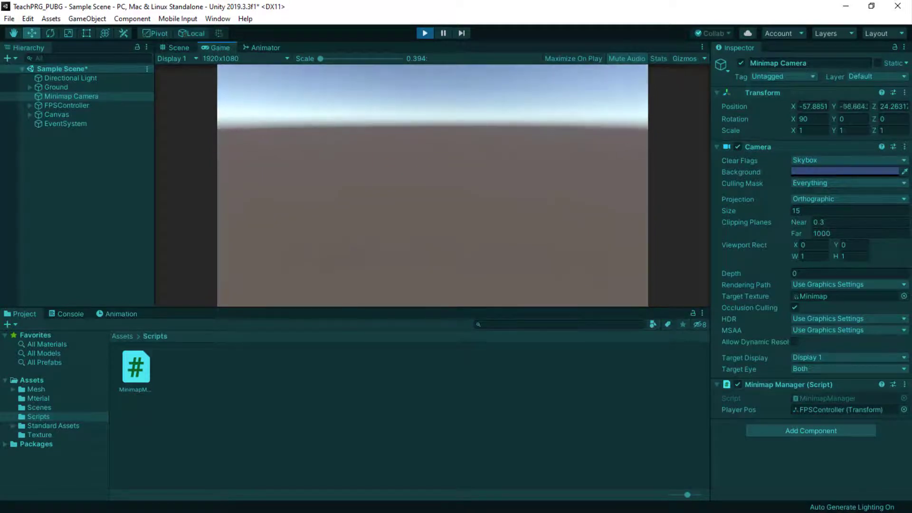
Stop the running scene and move the Minimap Camera down and sideways to about X -38.18, Y 1.2.
key("ctrl+p")
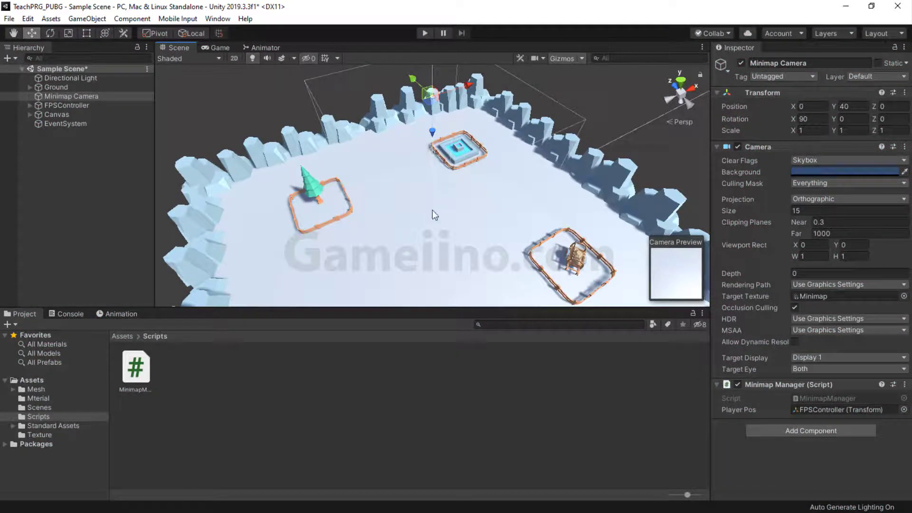
scroll(433, 209, "down", 4)
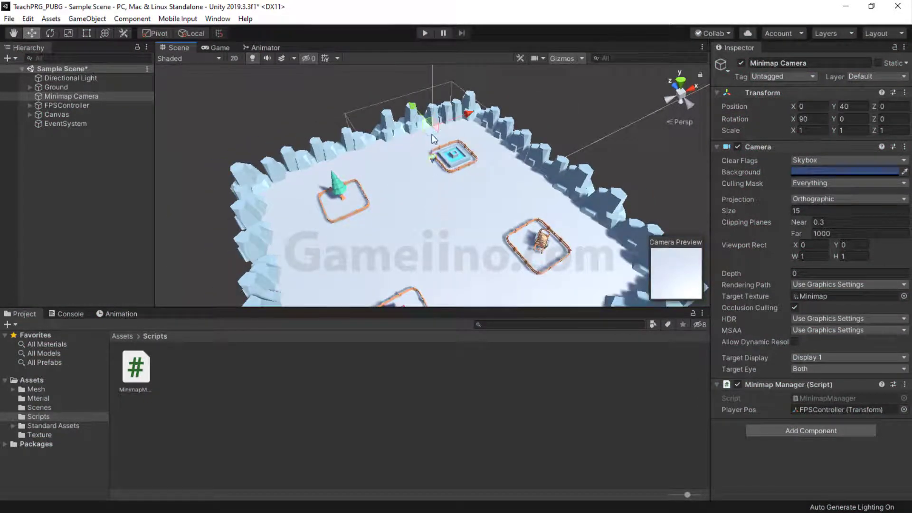
left_click_drag(473, 111, 381, 364)
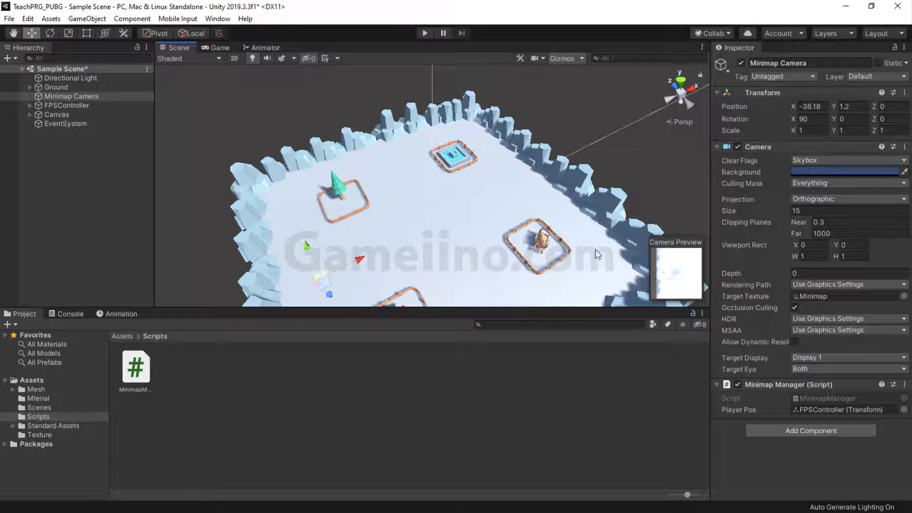
Set the Minimap Camera's position to X 0 and Y 40 and save the scene.
left_click(854, 107)
type("40")
key("Return")
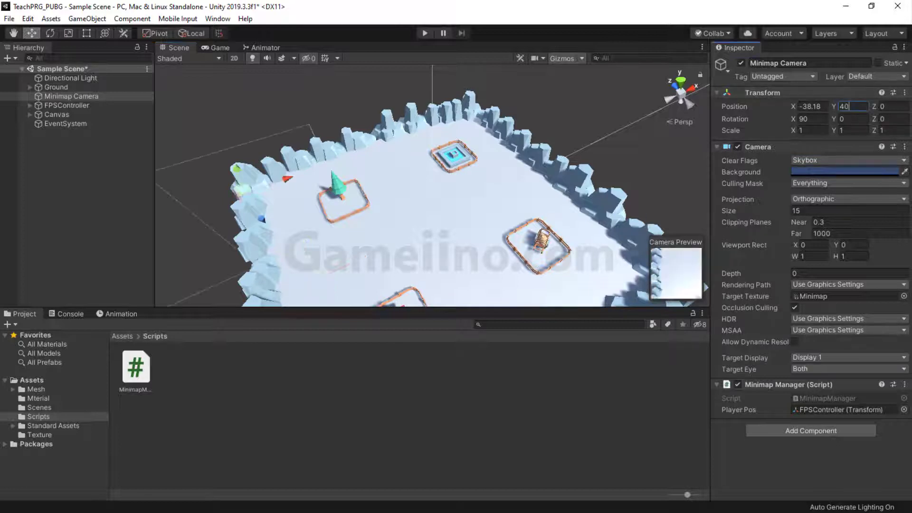
left_click(813, 106)
type("0")
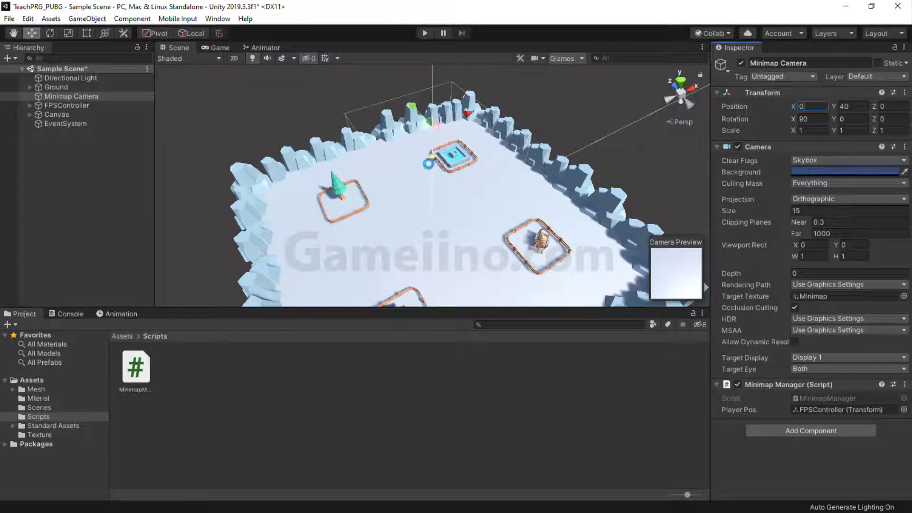
key("ctrl+s")
In Visual Studio, begin a private float member below the FixedUpdate method of the MinimapManager script.
key("alt+Tab")
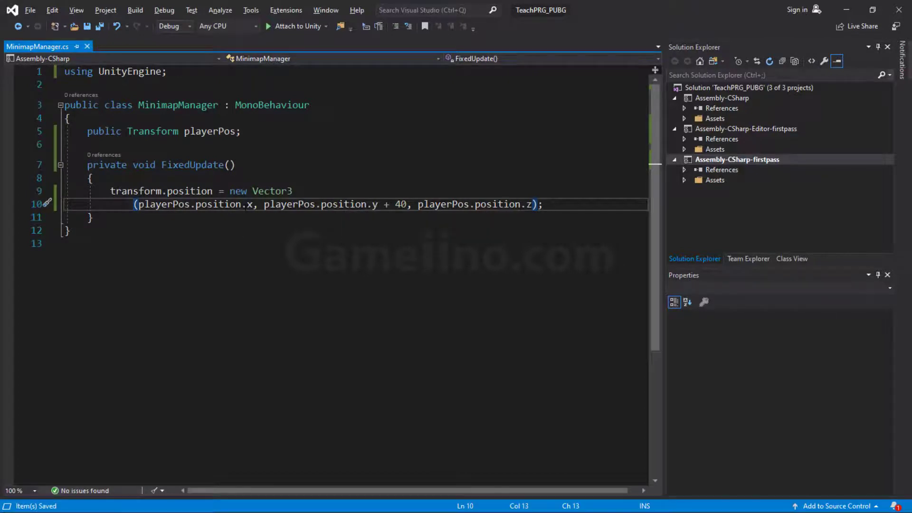
left_click(138, 217)
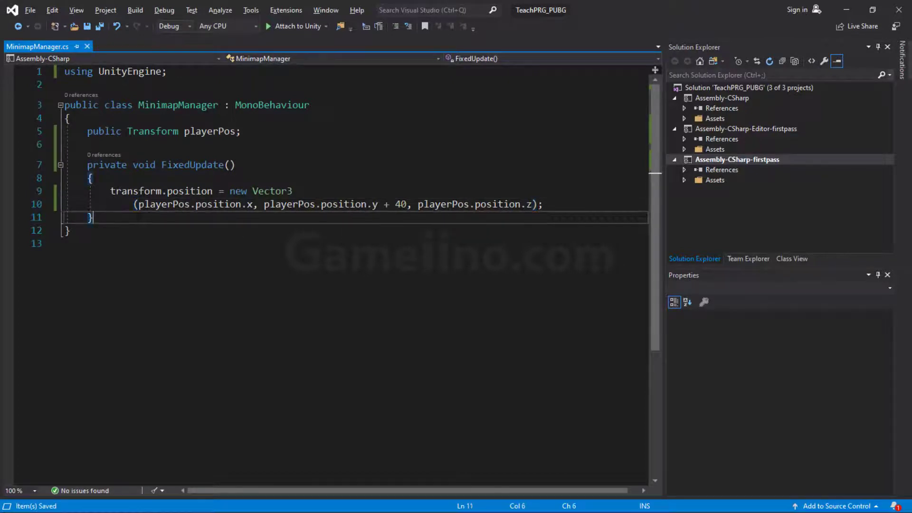
key("Return")
key("Return")
type("p")
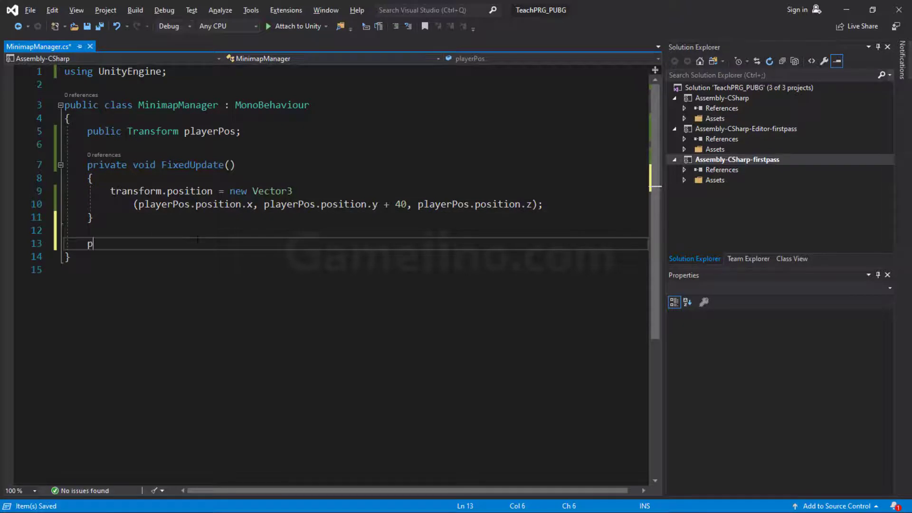
type("rivate vpo")
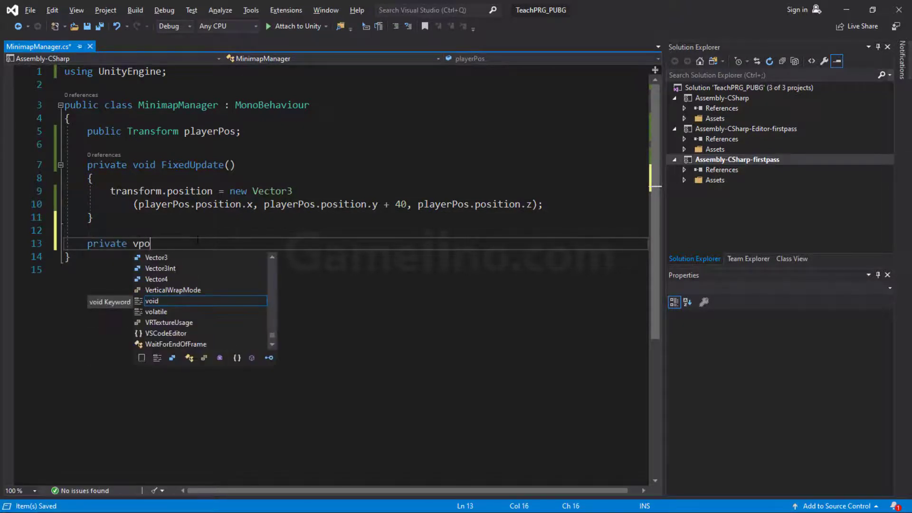
key("BackSpace")
key("BackSpace")
key("BackSpace")
type("flo")
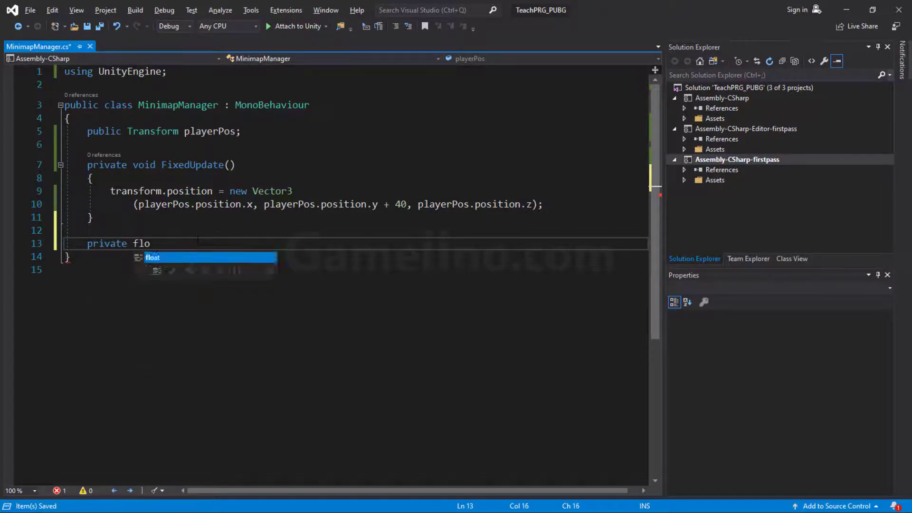
key("Tab")
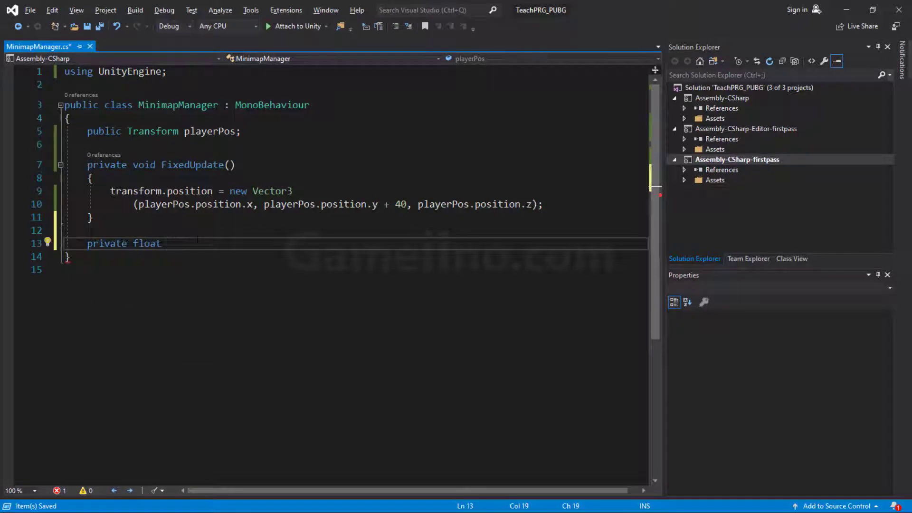
Complete the private float declaration as a GetPositionY() method with an empty body.
type("Get")
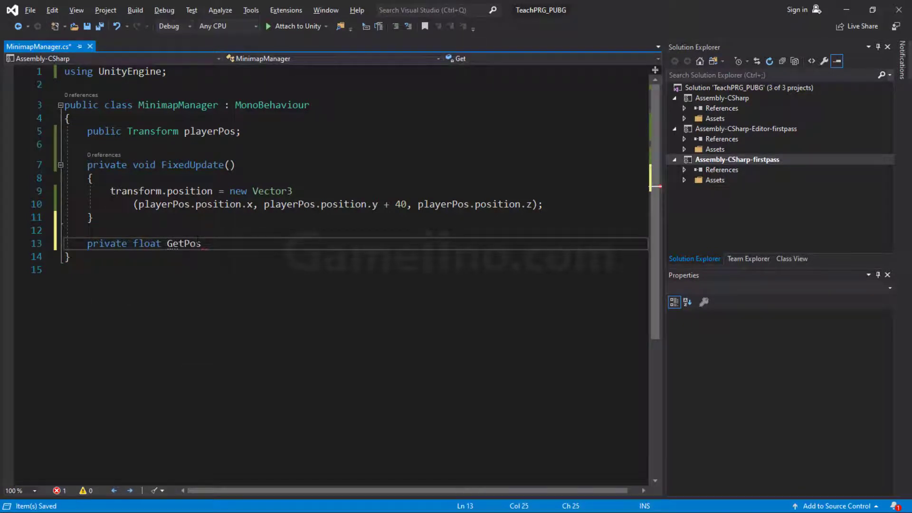
type("Pos")
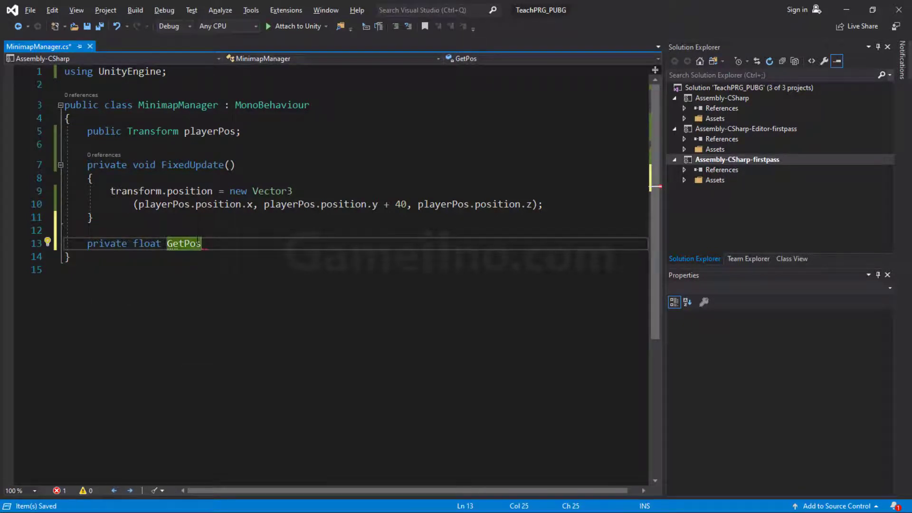
type("itionY")
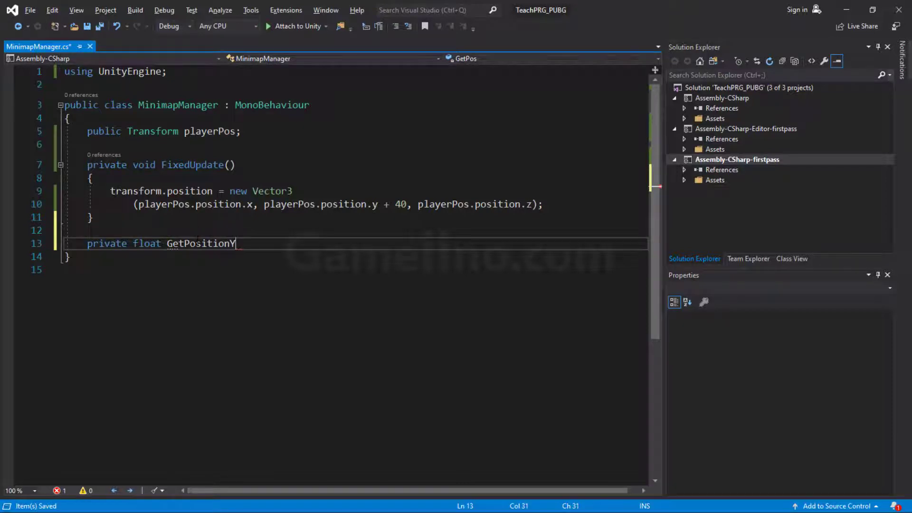
type("()")
key("Return")
type("{")
key("Return")
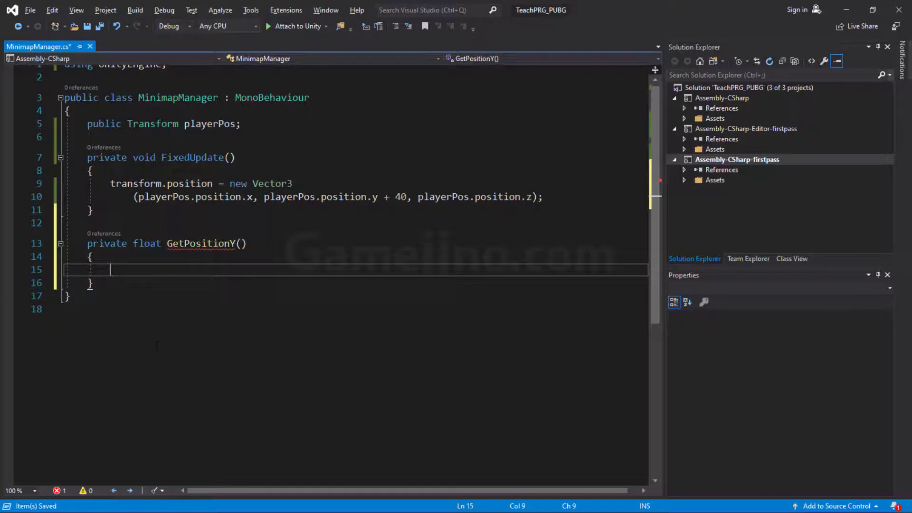
Inside GetPositionY(), add an if condition checking playerPos.position.y > -1.
type("if(playerPos")
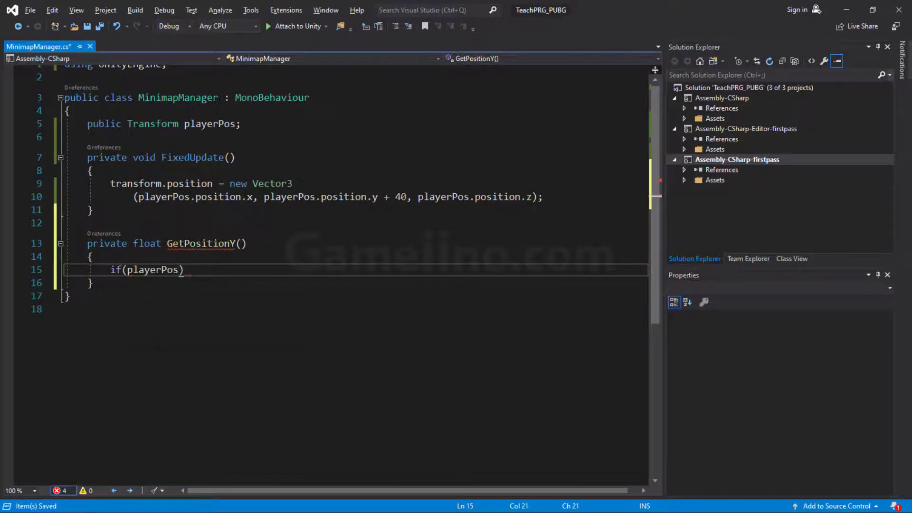
type(".position")
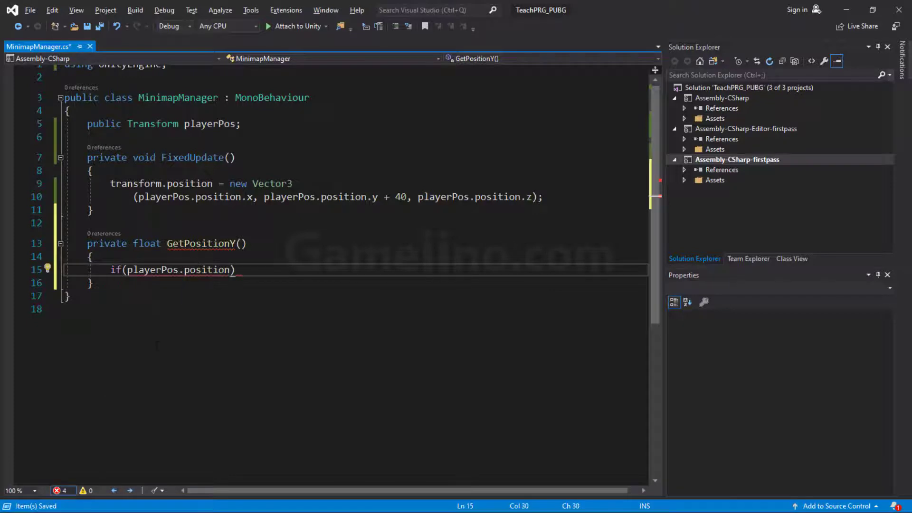
type(".y > -1")
key("Return")
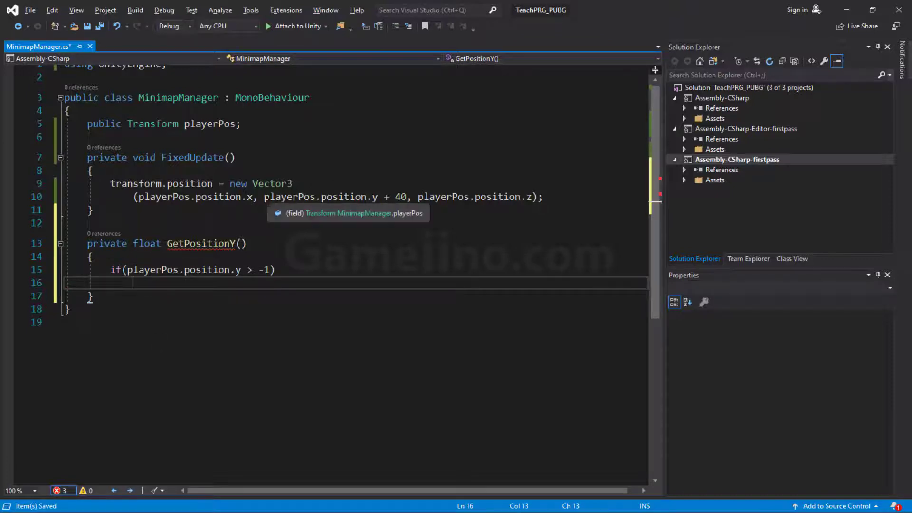
Return playerPos.position.y + 40 under the if condition, reusing the Vector3's second argument.
left_click_drag(265, 197, 407, 197)
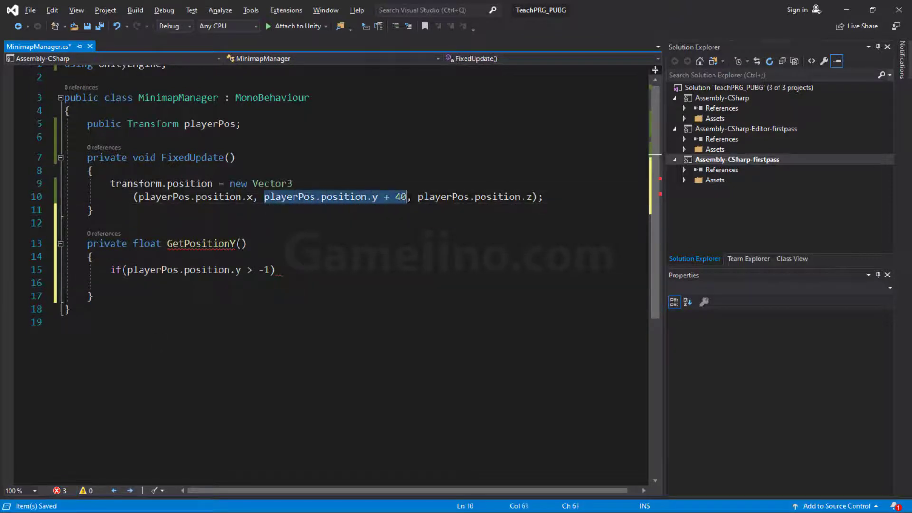
left_click(205, 283)
type("re")
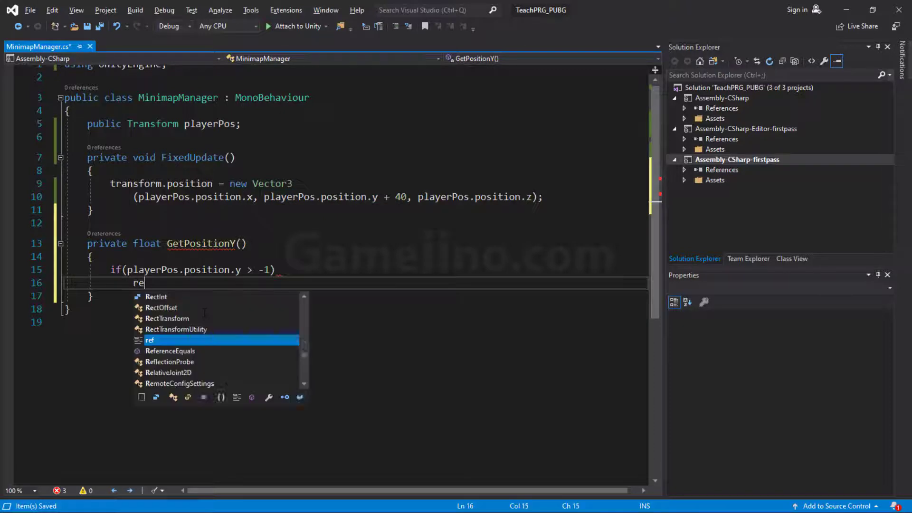
type("f")
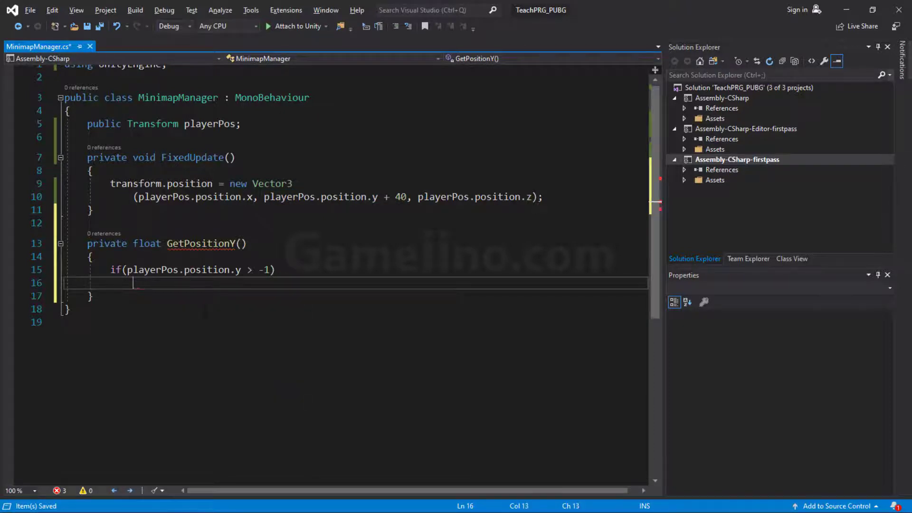
type("returnplayerPos.position.y + 40;")
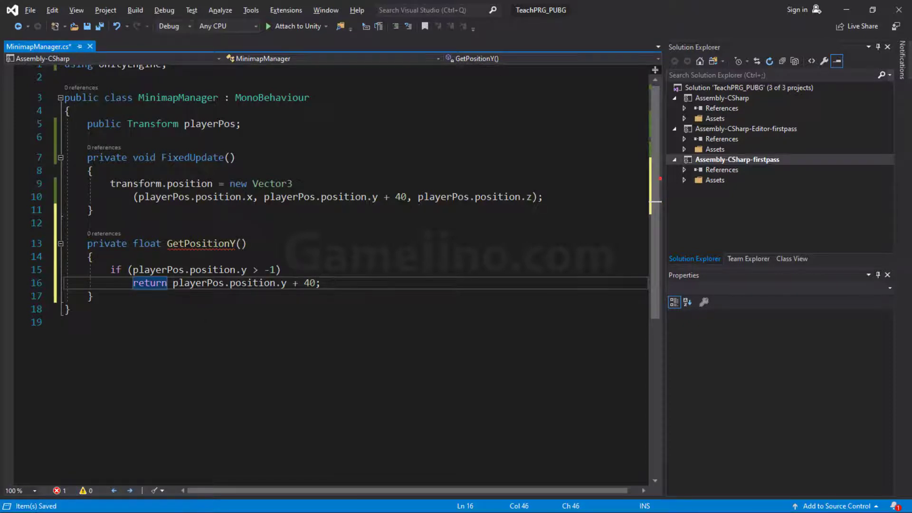
In FixedUpdate, replace the Vector3's second argument with a call to GetPositionY().
left_click_drag(265, 197, 413, 197)
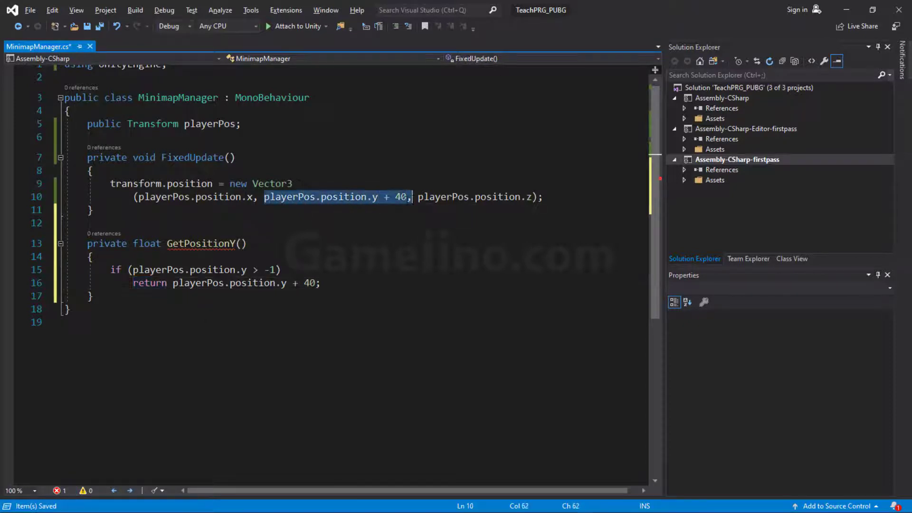
key("BackSpace")
type("Get")
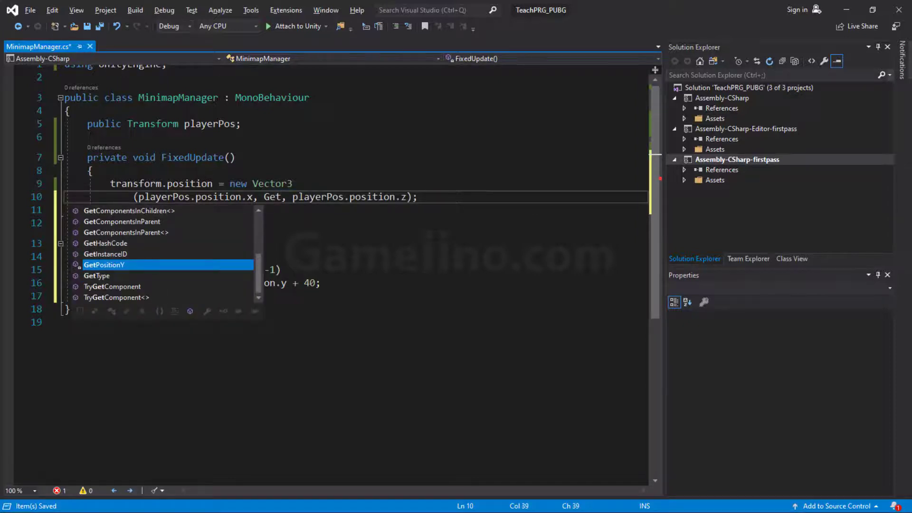
key("Tab")
type("()")
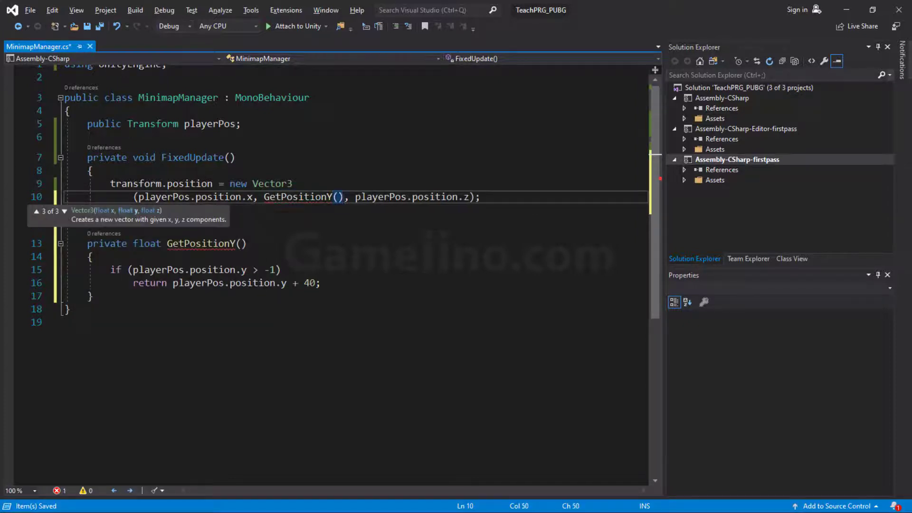
Add an else branch to GetPositionY() that returns transform.position.y, and save the script.
left_click(334, 285)
key("Return")
type("else")
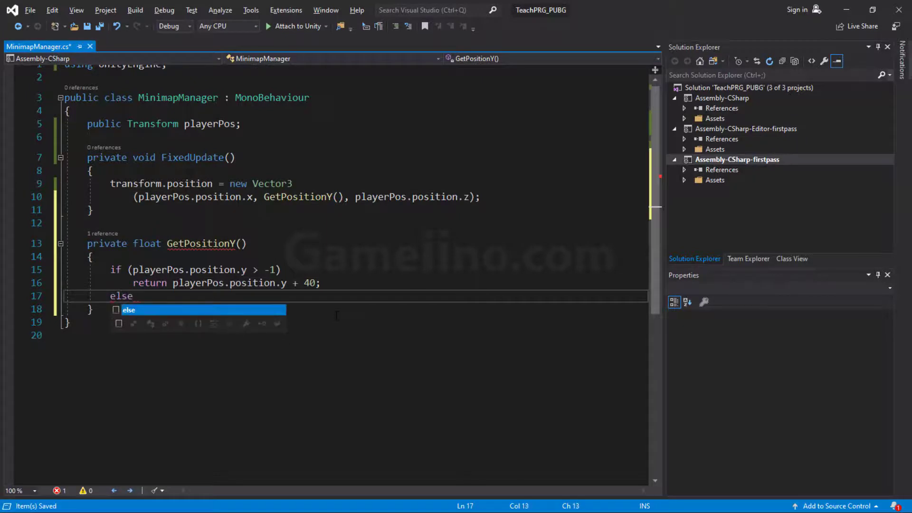
key("Escape")
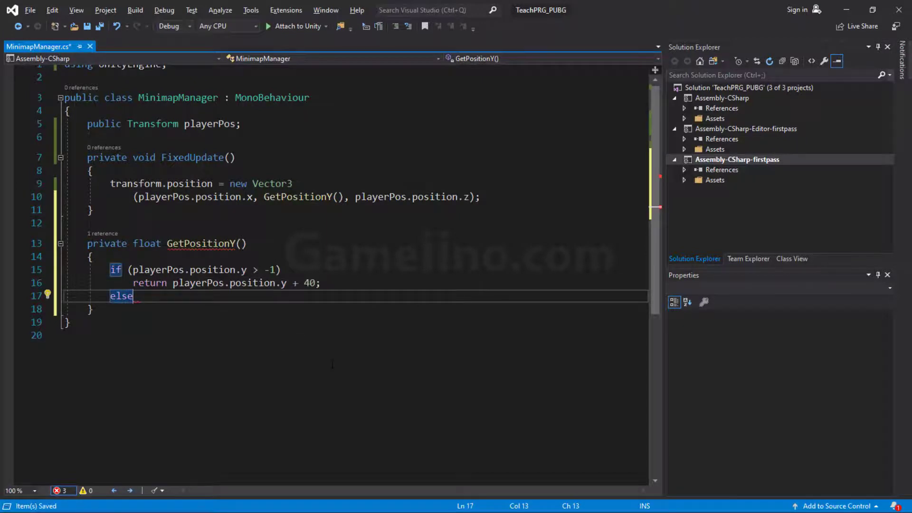
key("Return")
type("re")
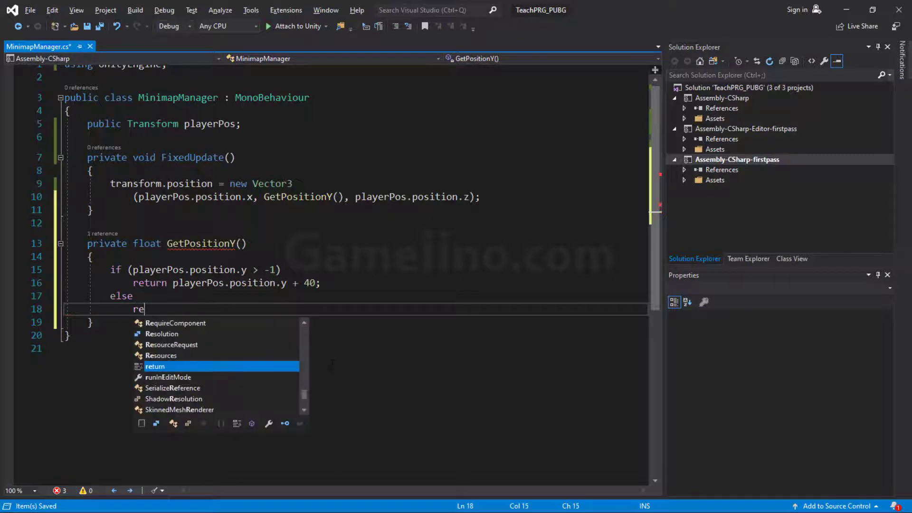
type("turn tra")
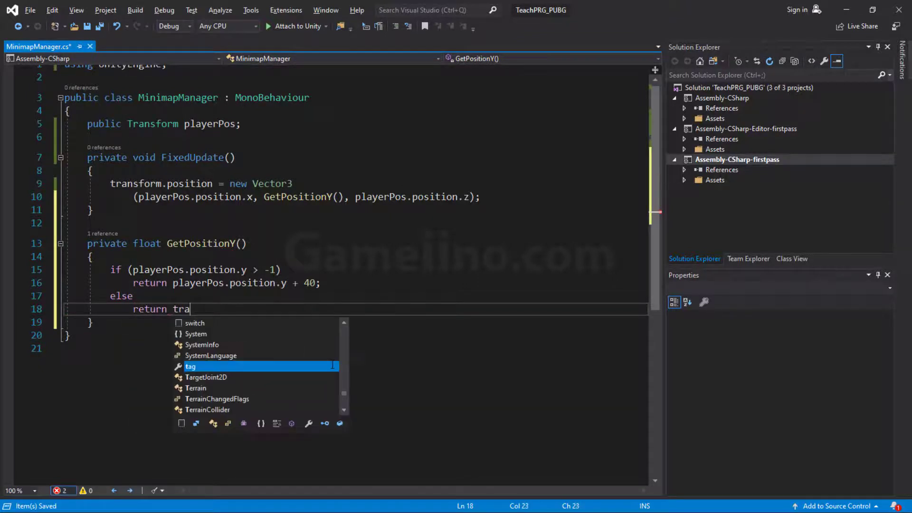
type("nsform.position.")
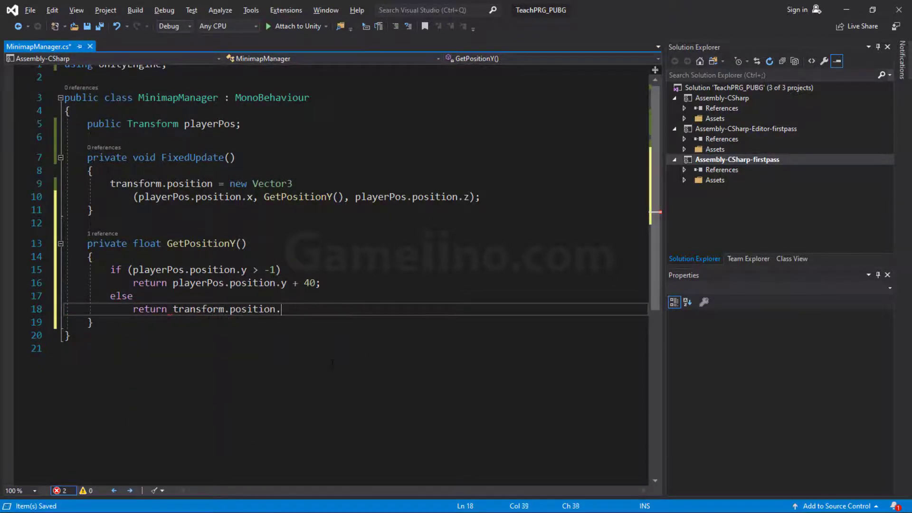
type("y;")
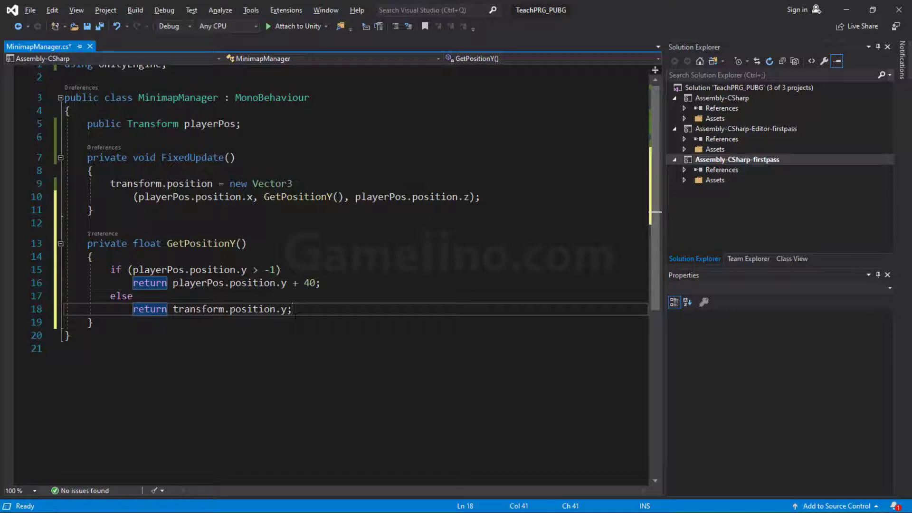
key("ctrl+s")
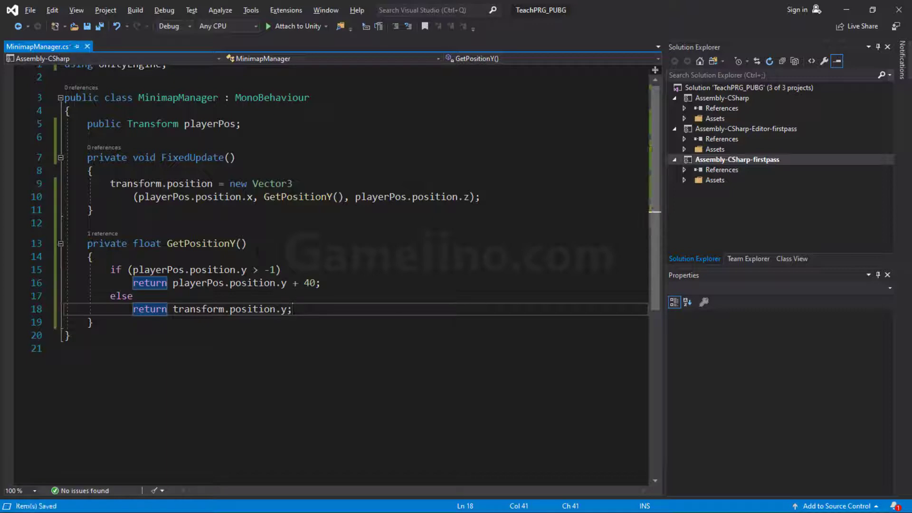
Add an empty private void Follow() method between FixedUpdate and GetPositionY().
left_click_drag(110, 183, 474, 197)
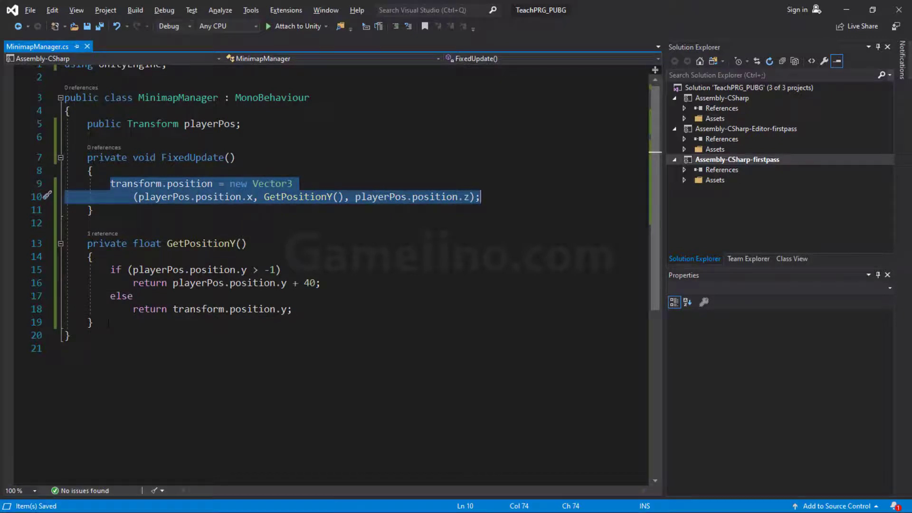
left_click(117, 223)
left_click(118, 210)
key("Return")
key("Return")
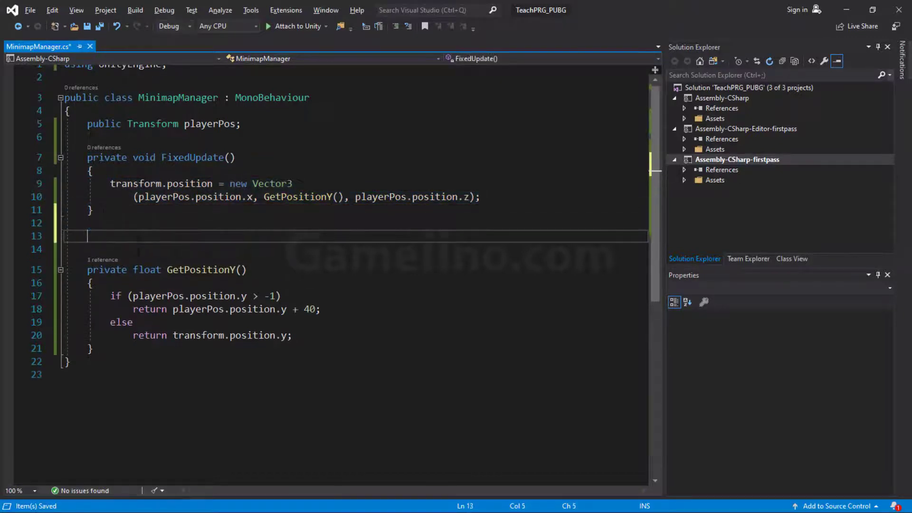
type("pri")
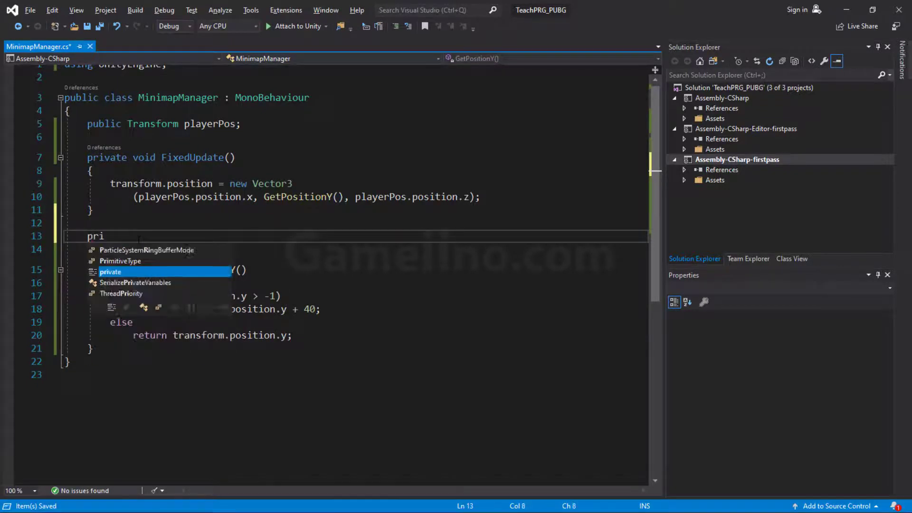
type("vate void ")
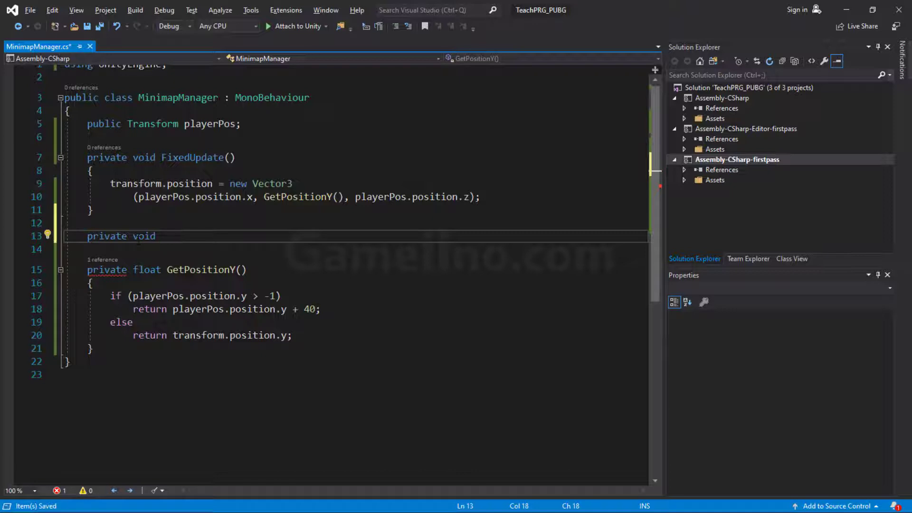
type("Follow")
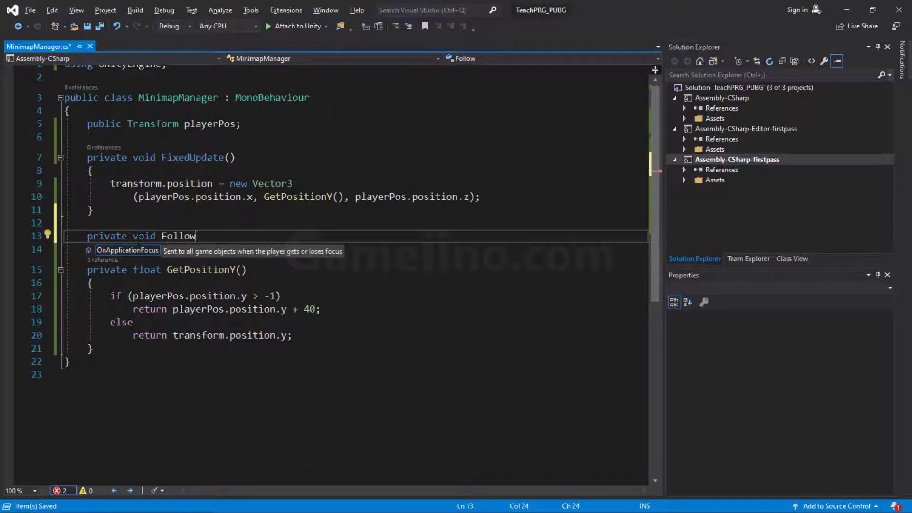
type("() {")
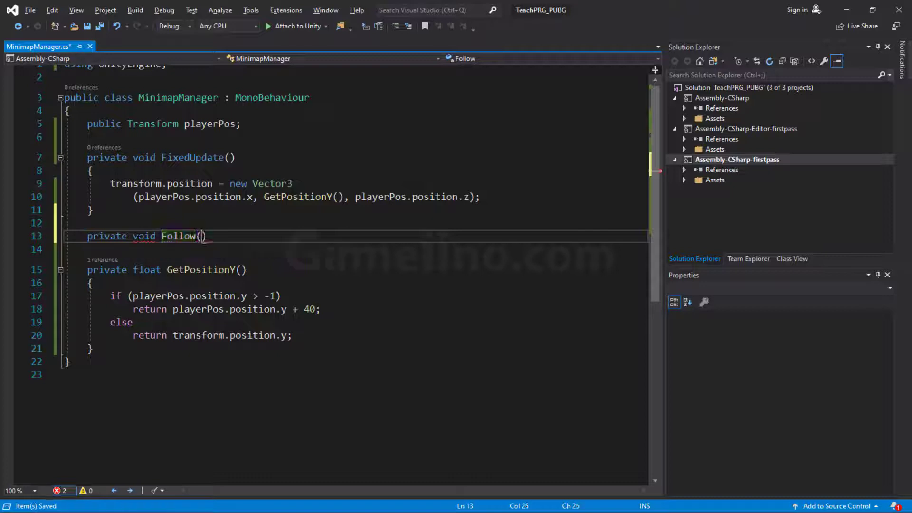
key("Return")
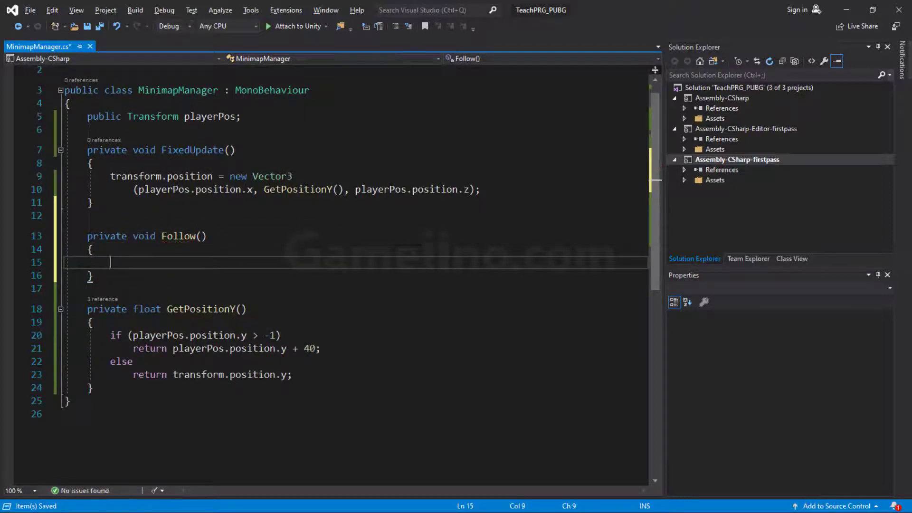
Move the transform.position = new Vector3 assignment from FixedUpdate into the body of Follow().
left_click_drag(110, 176, 481, 189)
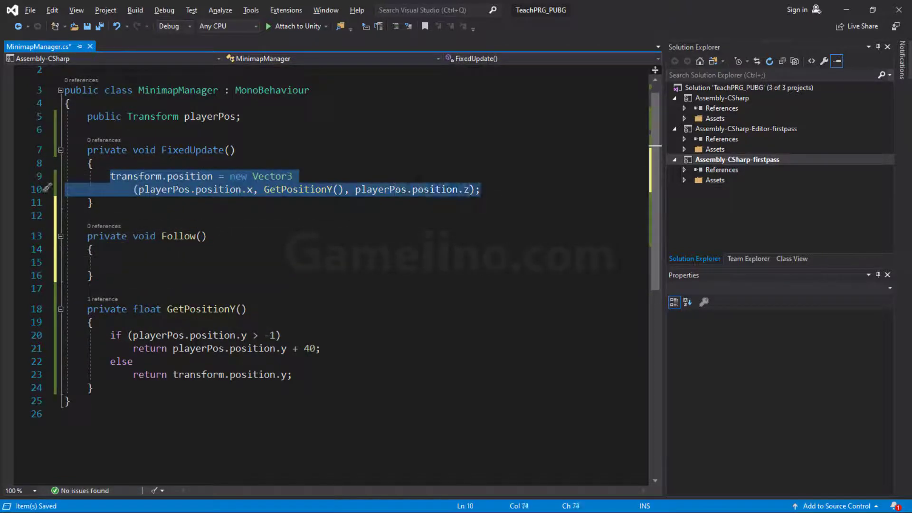
key("ctrl+x")
left_click(128, 248)
key("ctrl+v")
Call Follow(); inside the emptied FixedUpdate method and save the script.
left_click(125, 166)
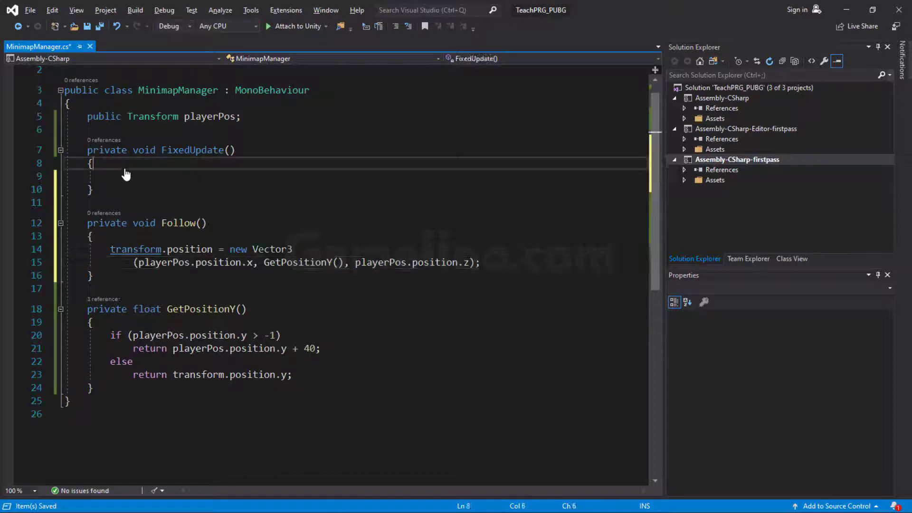
left_click(125, 176)
type("Flo")
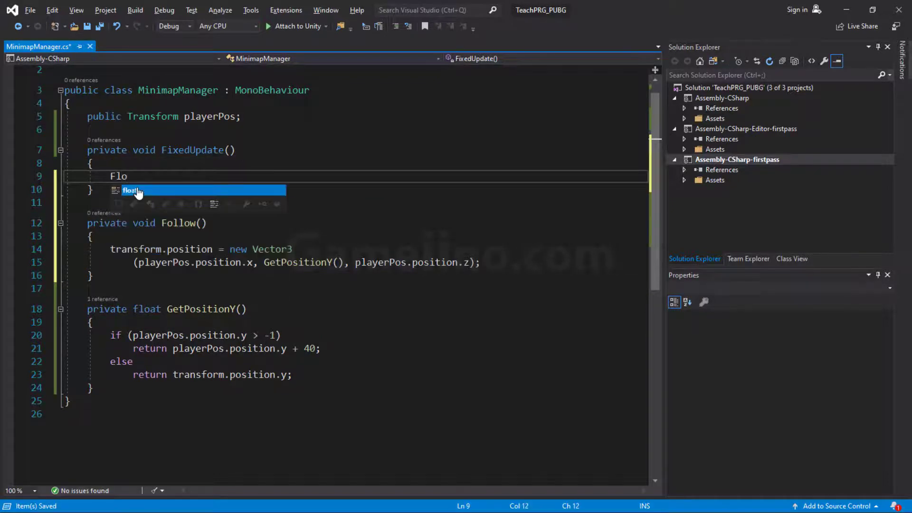
key("Tab")
type("\\")
key("BackSpace")
key("BackSpace")
key("BackSpace")
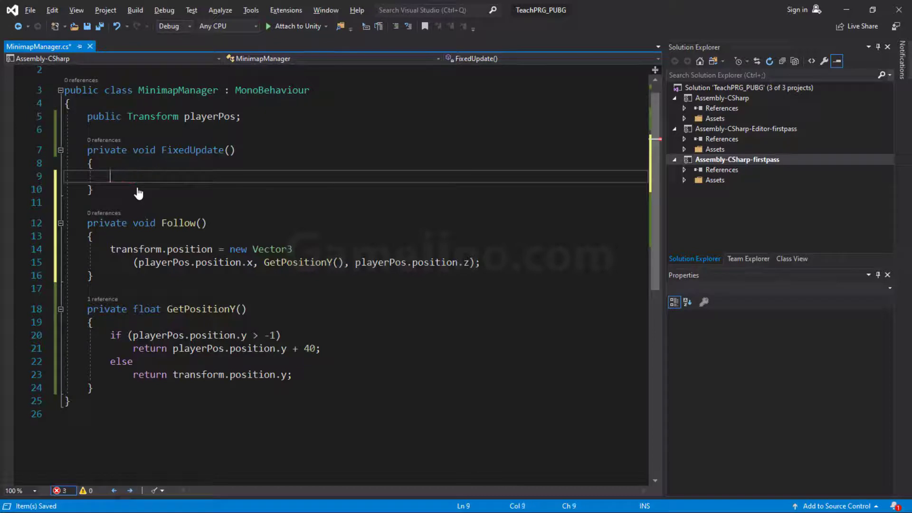
type("Foll")
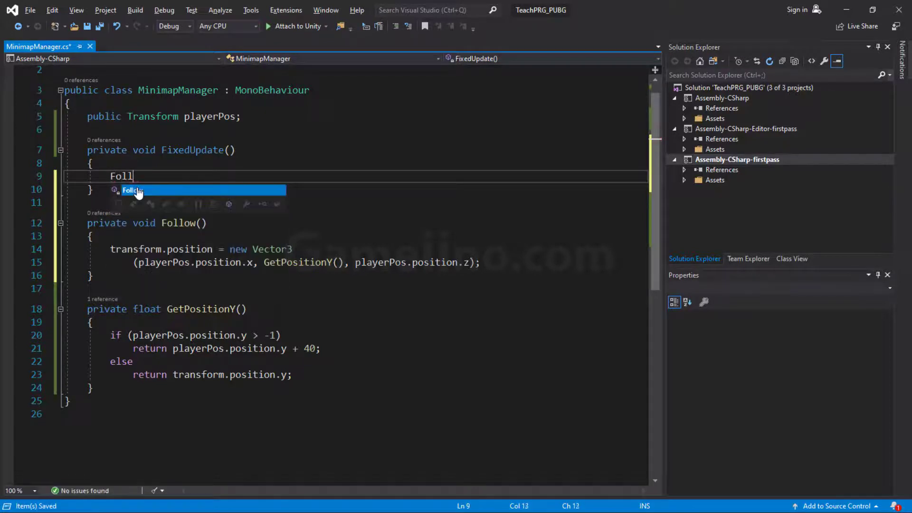
type("ow();")
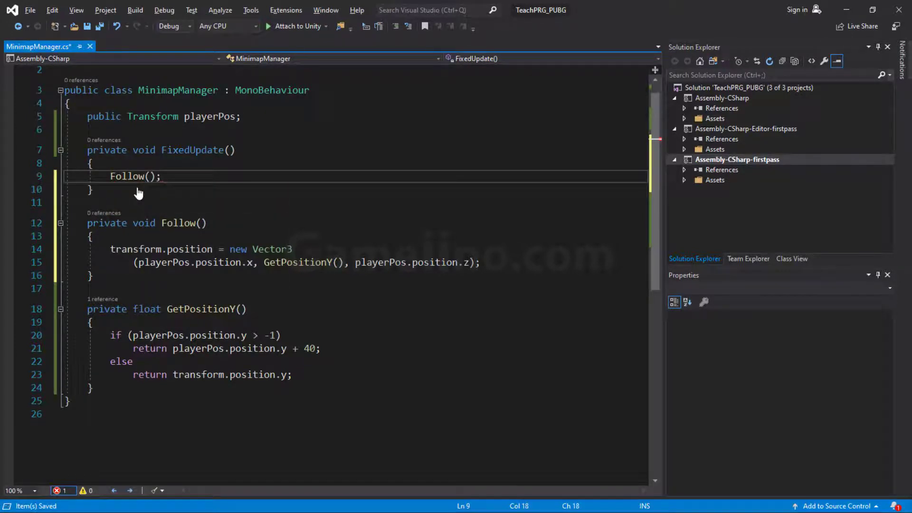
key("ctrl+s")
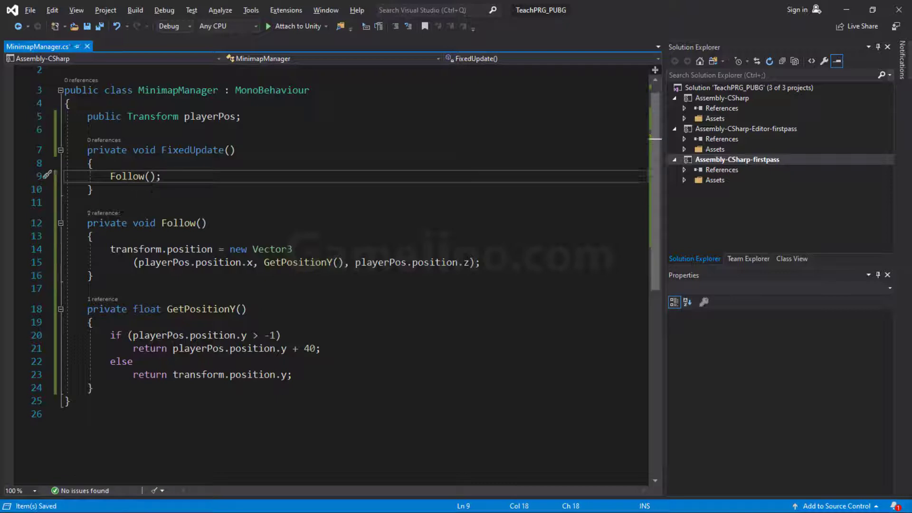
Switch to Unity and play-test the minimap by running the player past the fountain and off the terrain's edge, ending back in the stopped Game view.
mouse_move(182, 263)
key("alt+Tab")
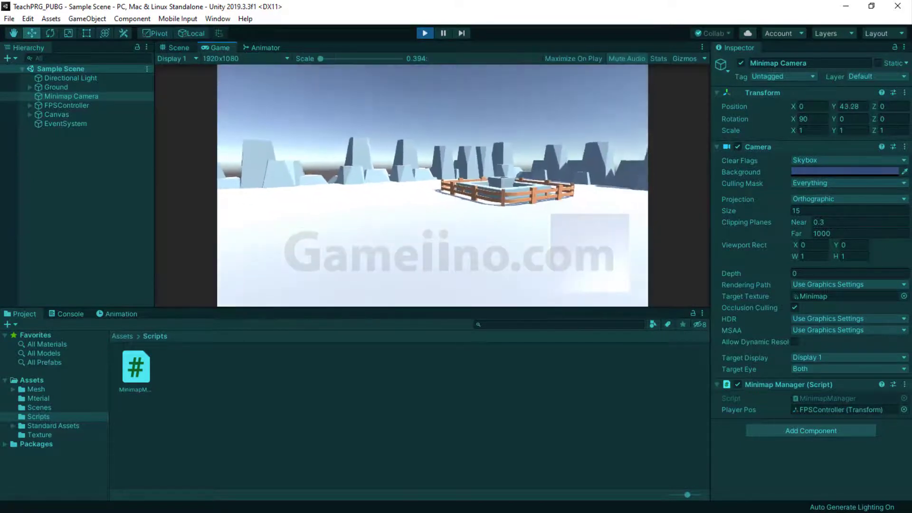
key("shift+w")
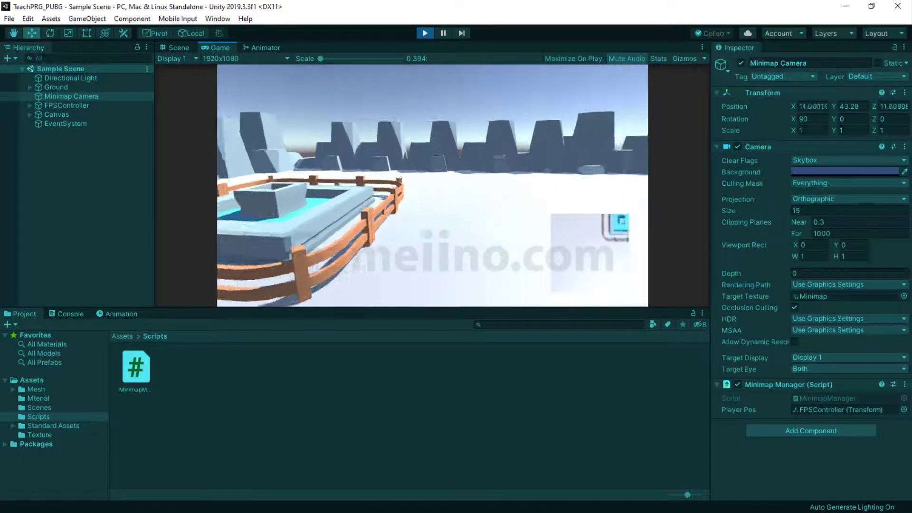
key("shift+w")
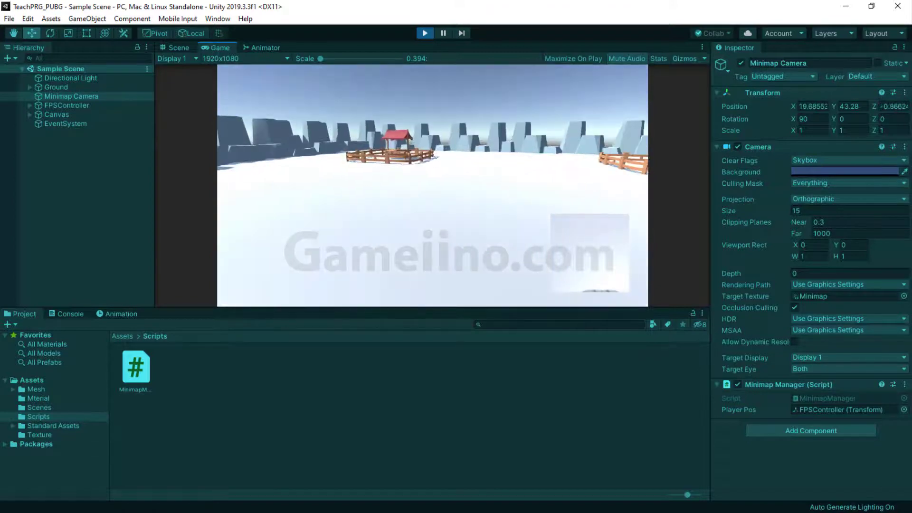
key("w")
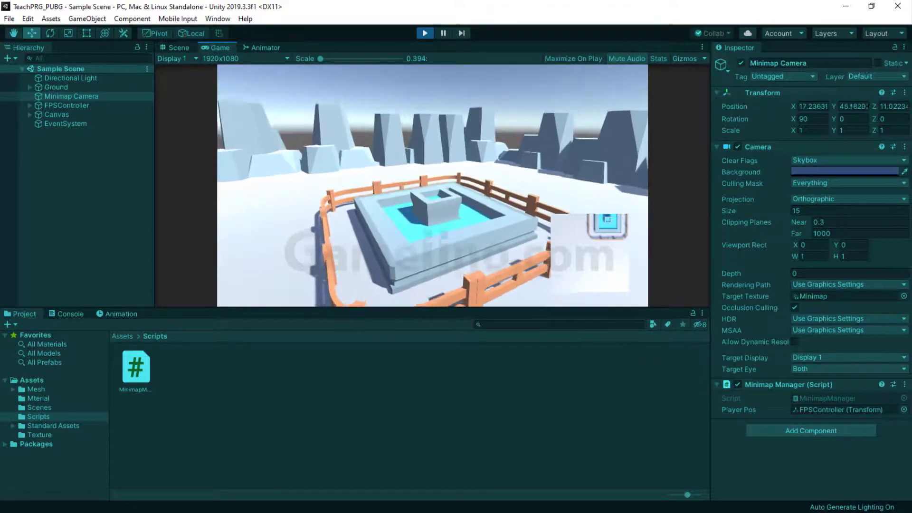
key("w")
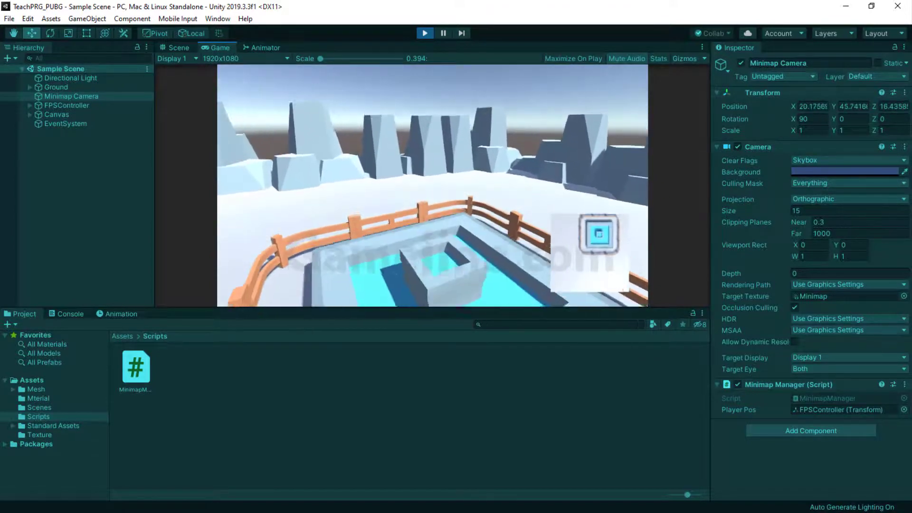
key("w")
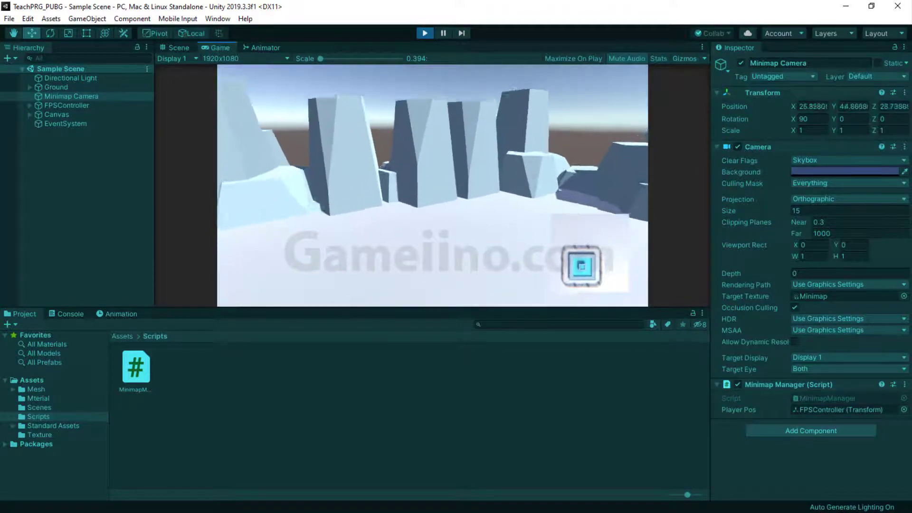
key("w")
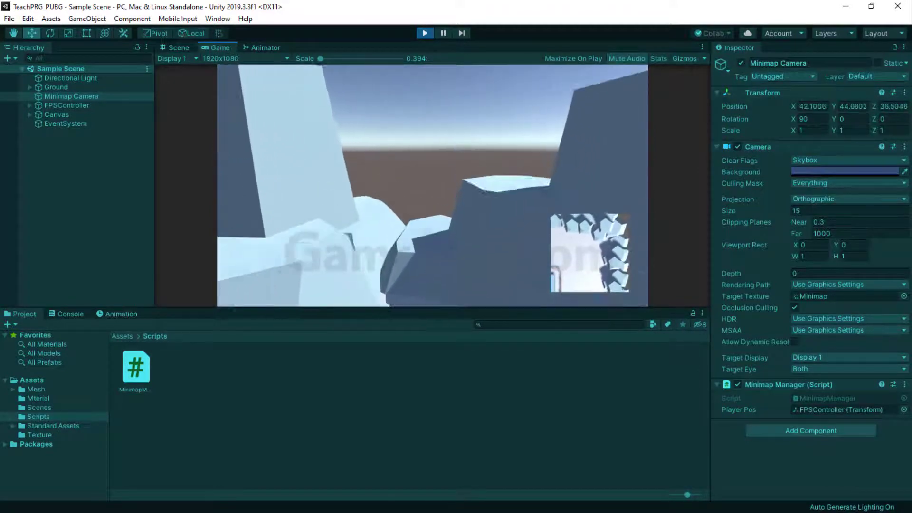
key("w")
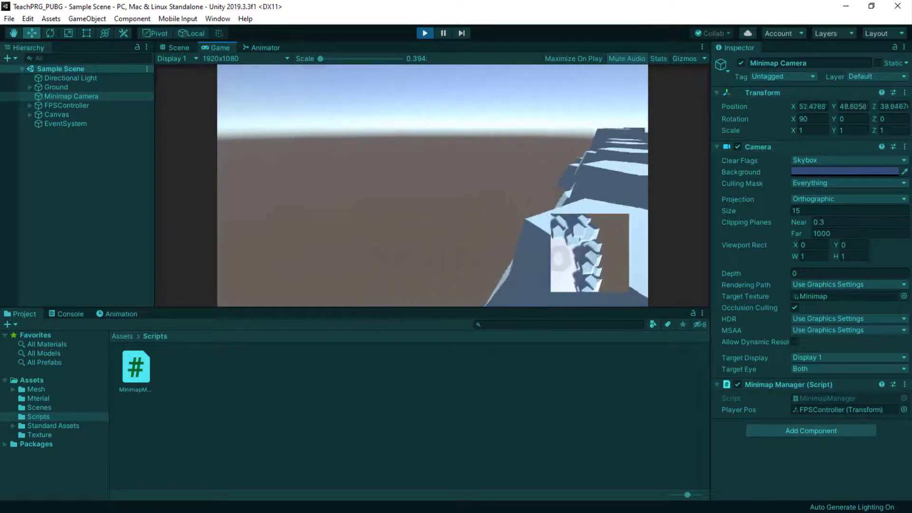
key("w")
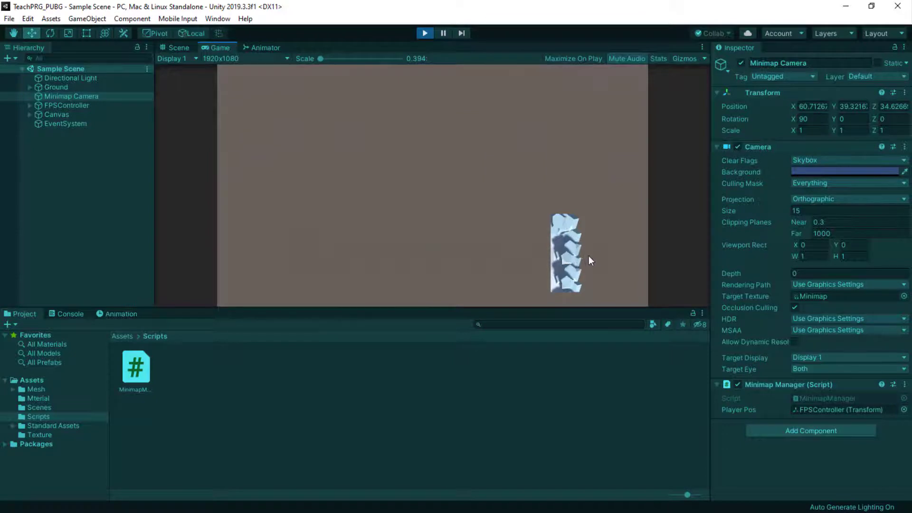
left_click(424, 32)
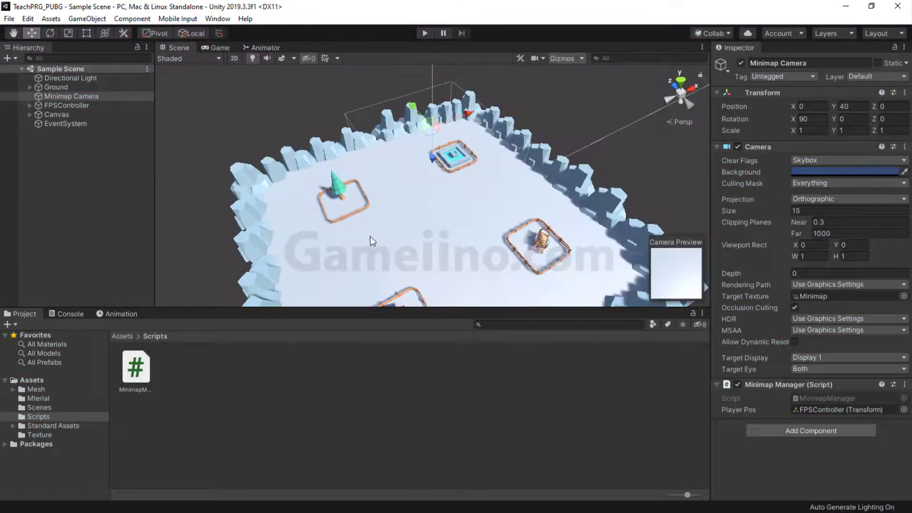
left_click(217, 48)
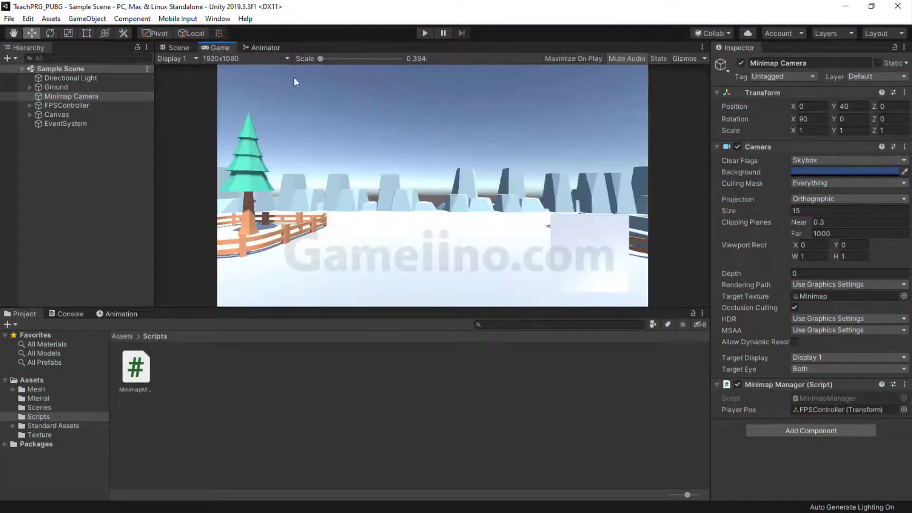
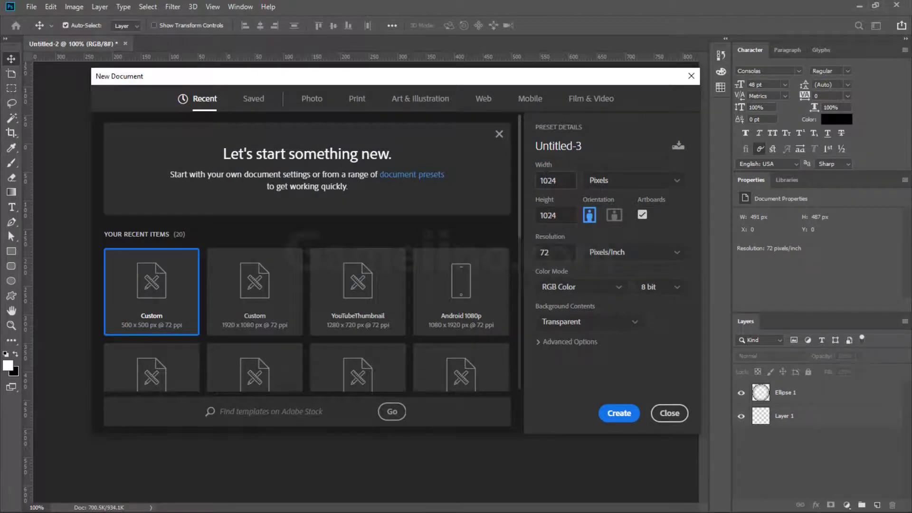
Create a new 350 x 350 px document with transparent background and ungroup its artboard, keeping only the plain layer.
left_click_drag(567, 185, 529, 185)
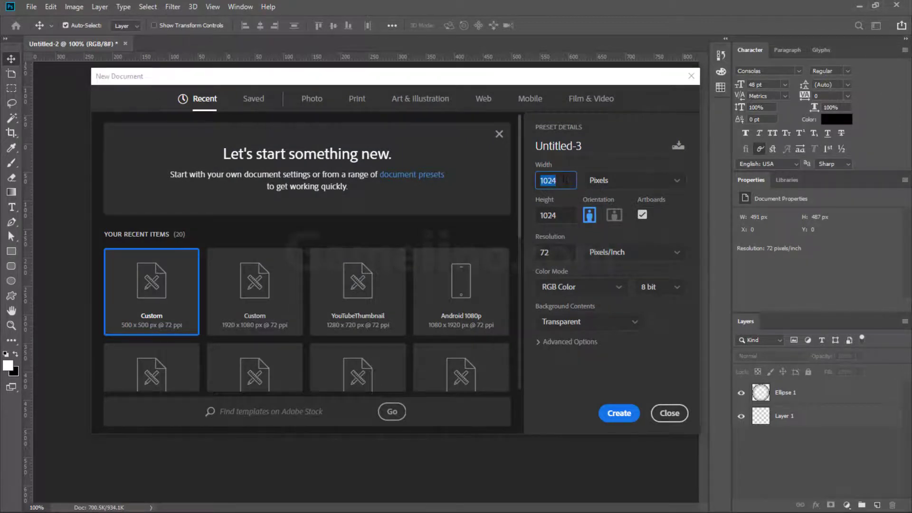
type("350")
double_click(569, 221)
type("3")
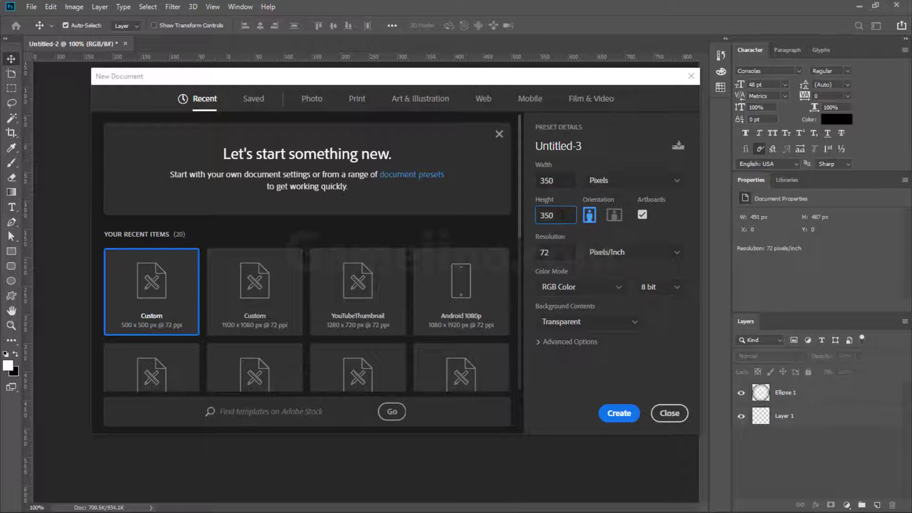
left_click(619, 411)
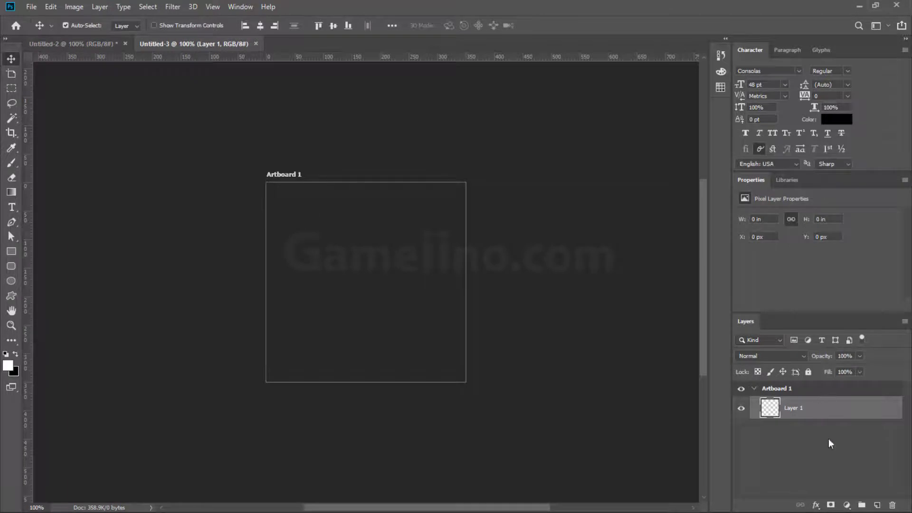
left_click(808, 389)
key("ctrl+shift+g")
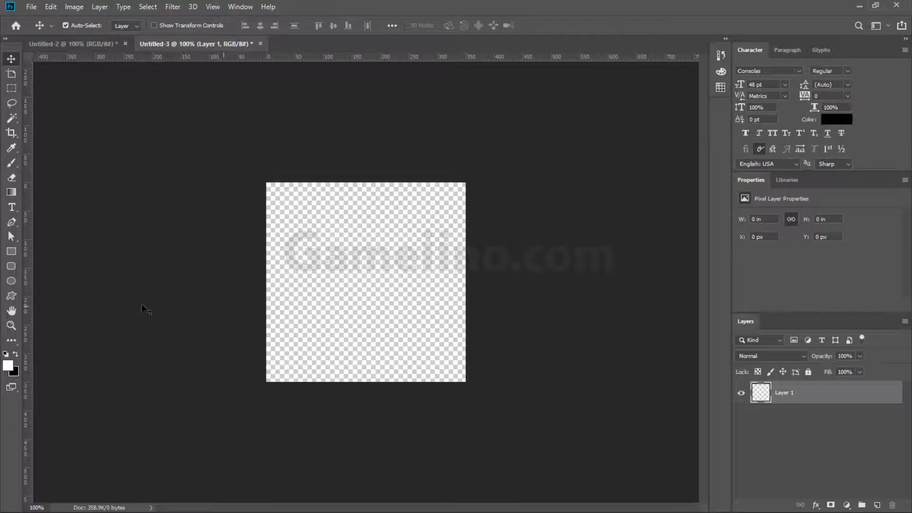
Draw a circle about 347 px in diameter across the canvas with the Ellipse tool and set its fill to none.
left_click(11, 281)
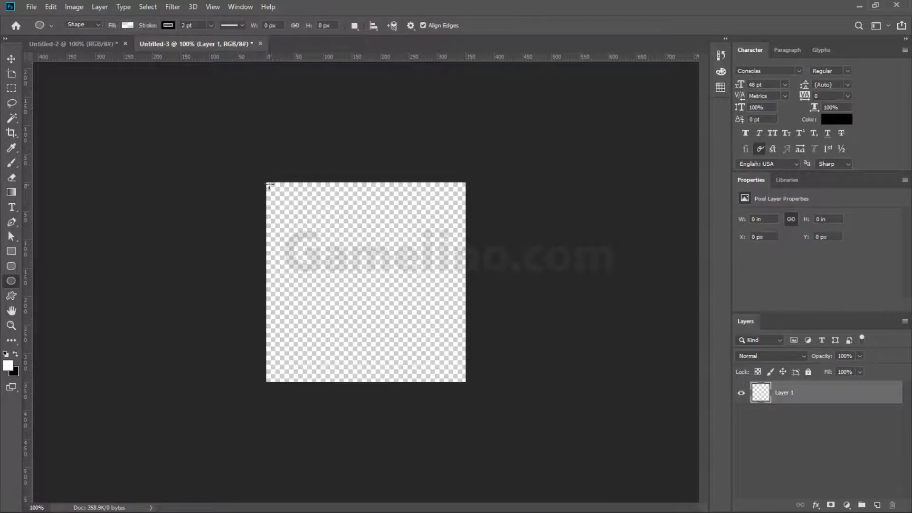
left_click_drag(267, 184, 474, 380, "shift")
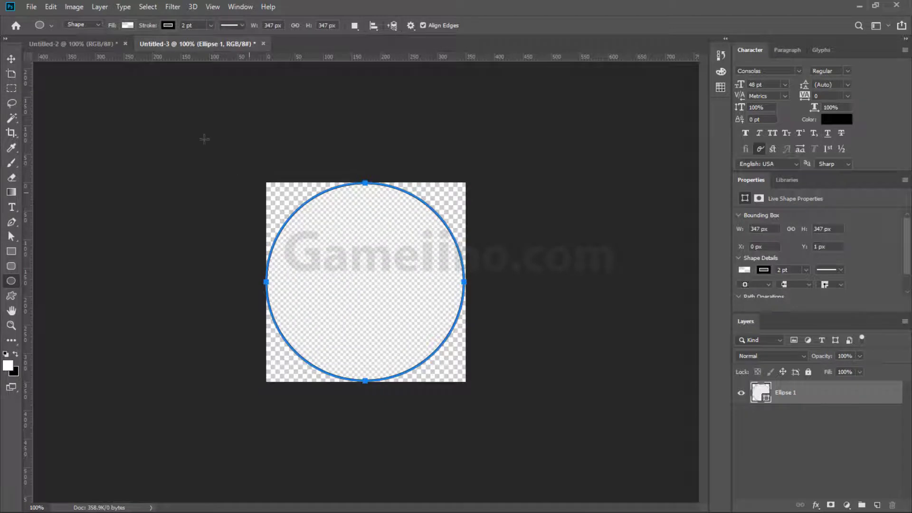
left_click(127, 26)
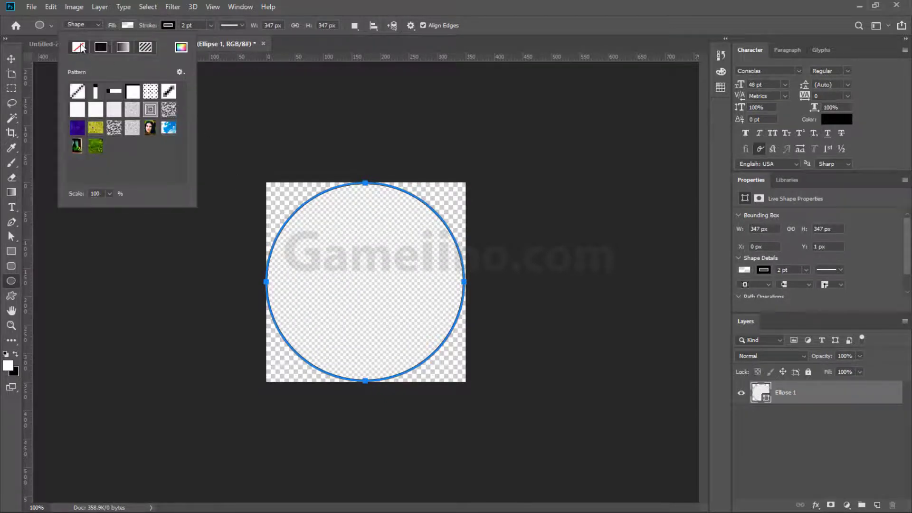
left_click(79, 48)
left_click(312, 10)
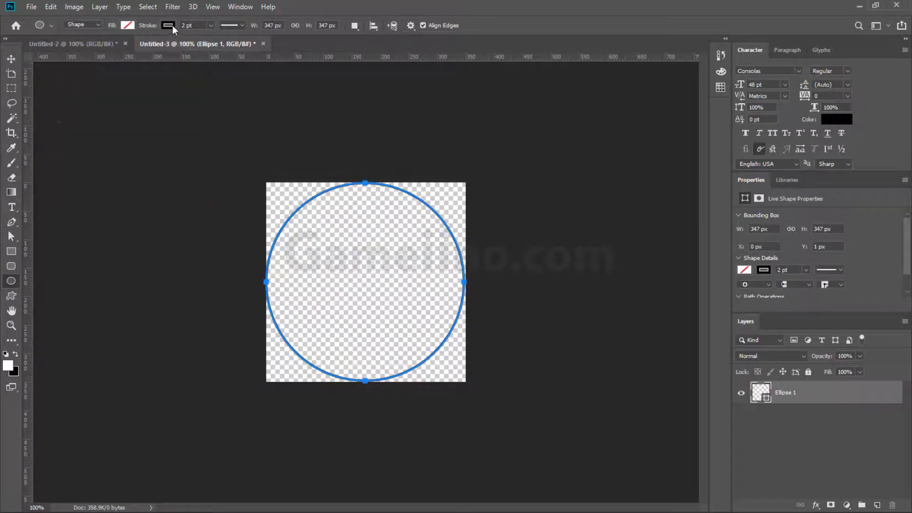
Set the circle's black stroke width to 10 pt and deselect the shape.
left_click(168, 25)
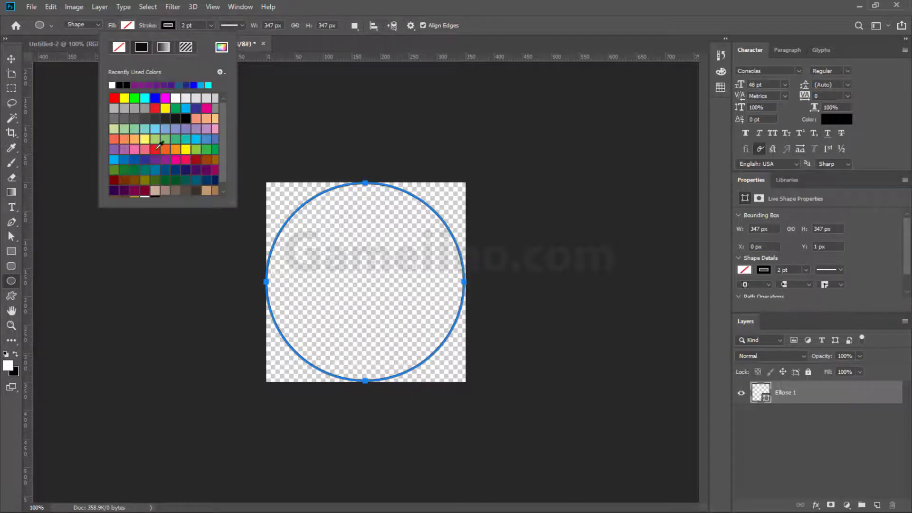
left_click(236, 31)
left_click(198, 26)
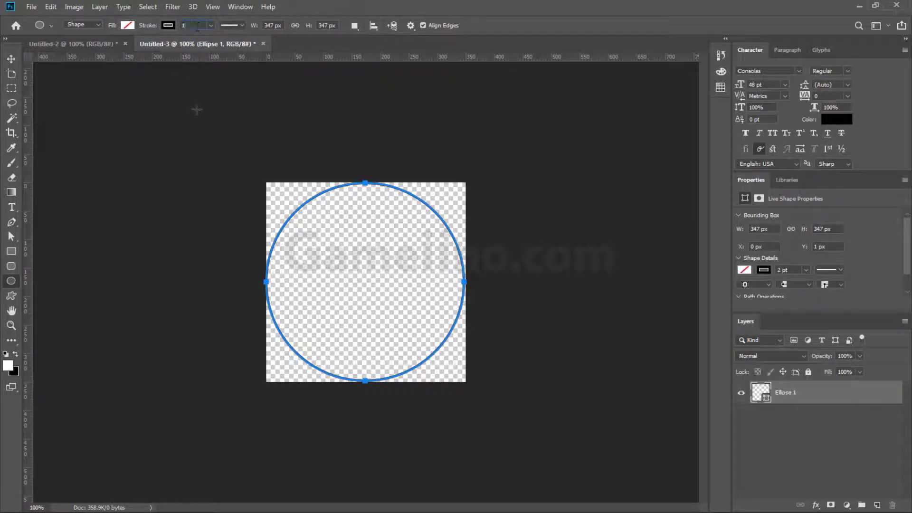
key("Return")
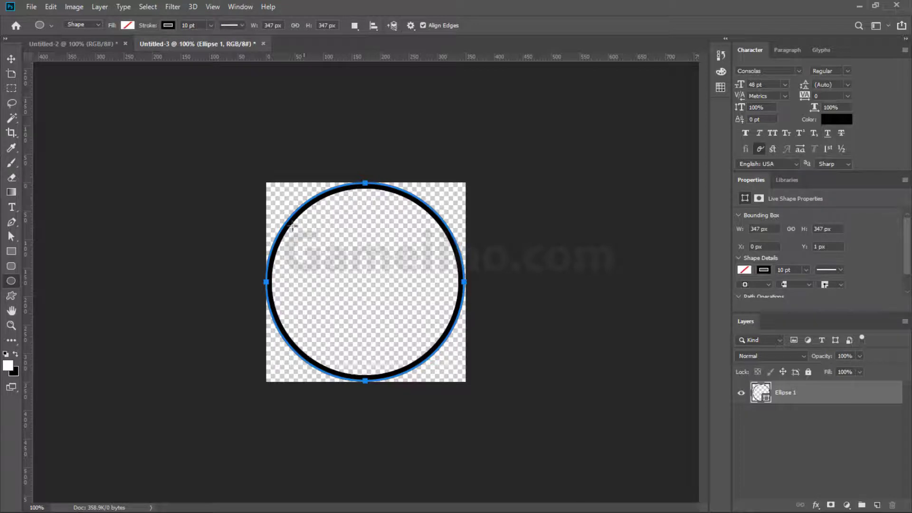
left_click(826, 455)
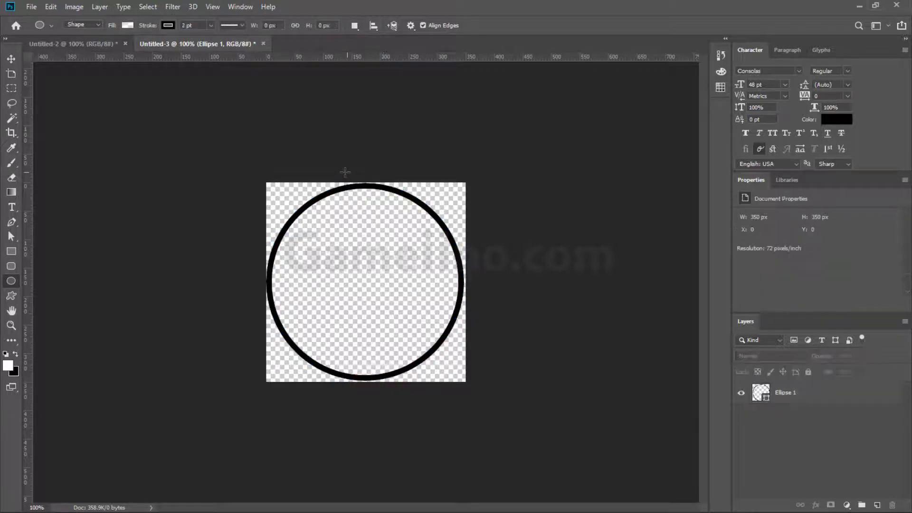
Load the Ellipse 1 layer's outline as a selection and trim the canvas to the circle's edges.
key("v")
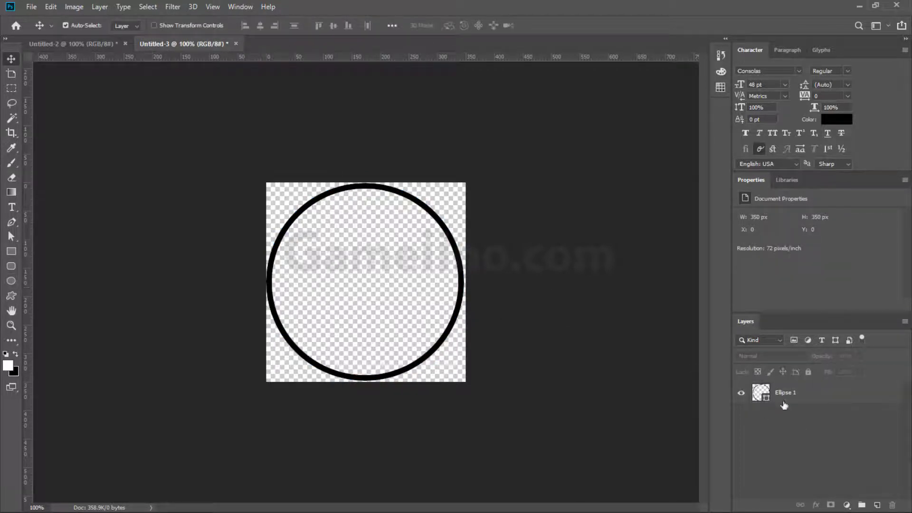
left_click(761, 392, "ctrl")
left_click(68, 11)
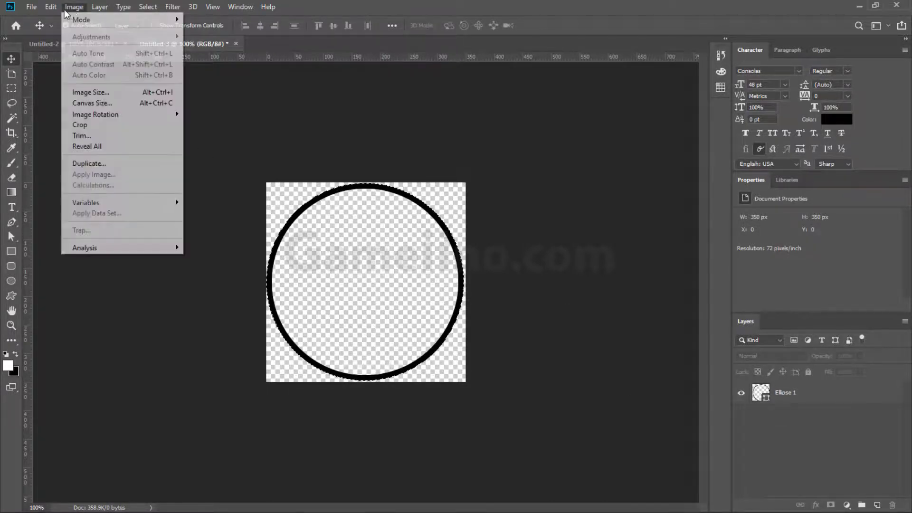
left_click(85, 136)
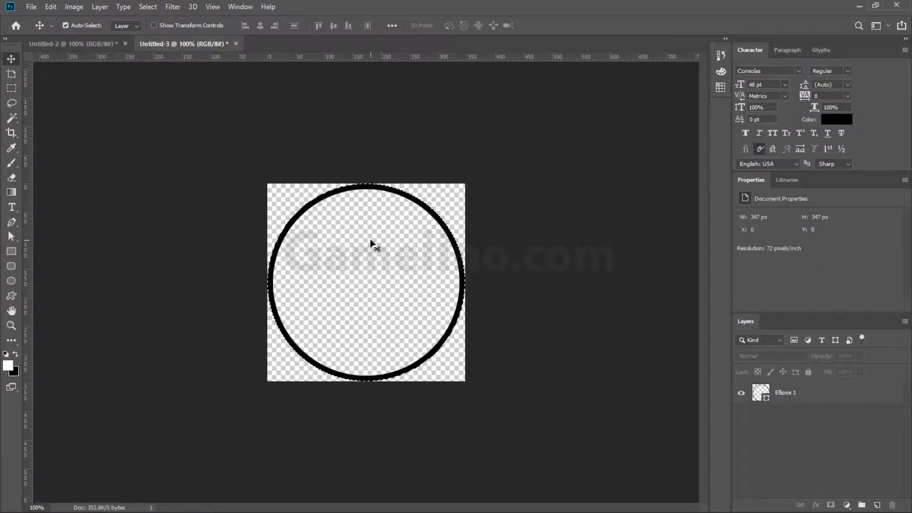
left_click(31, 8)
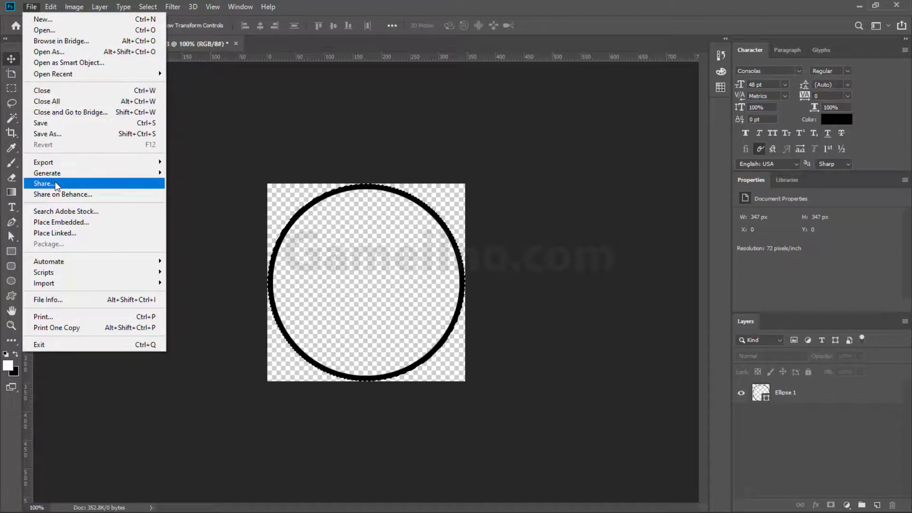
mouse_move(51, 163)
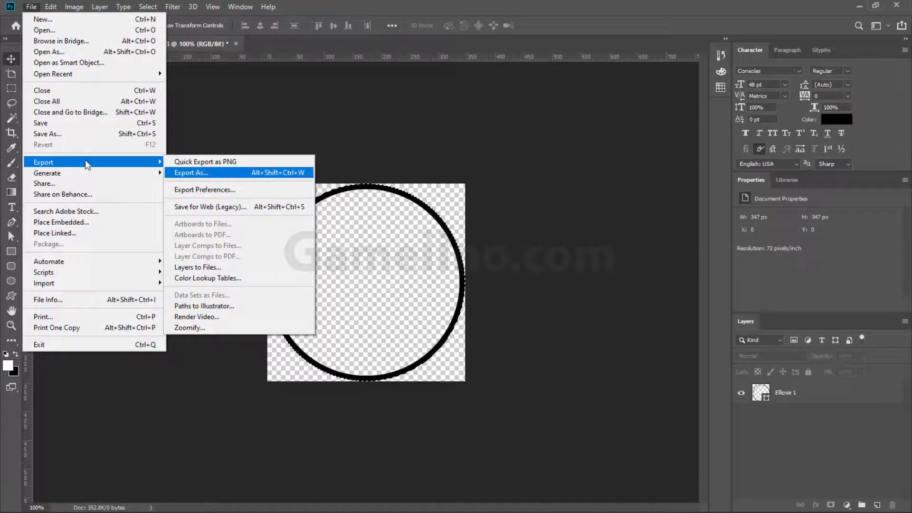
left_click(200, 174)
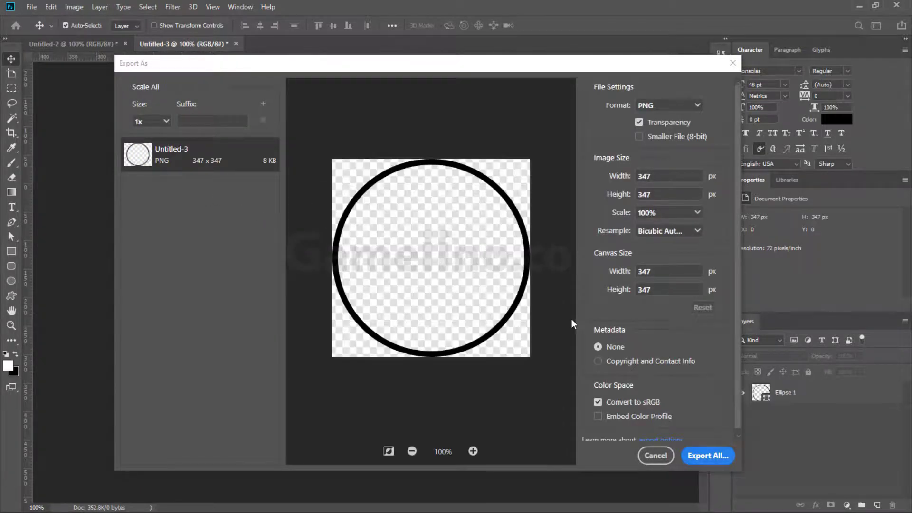
left_click(733, 62)
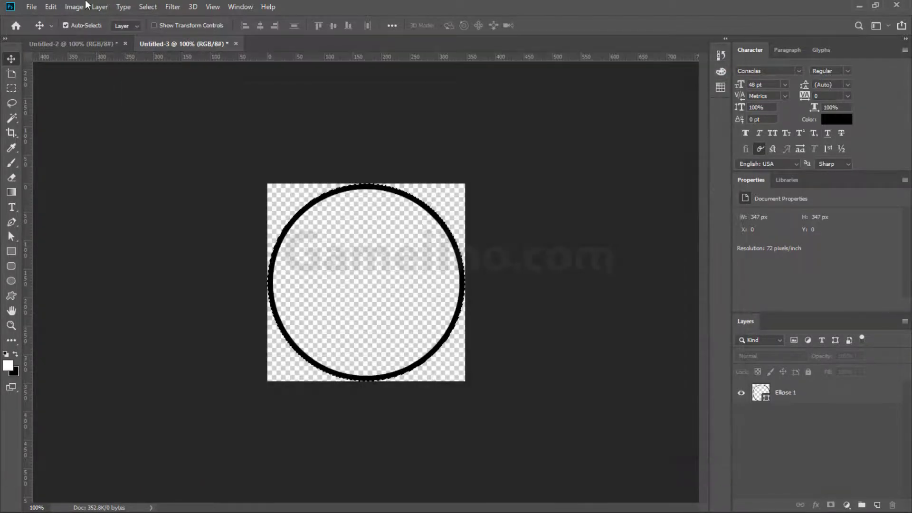
left_click(31, 7)
mouse_move(85, 163)
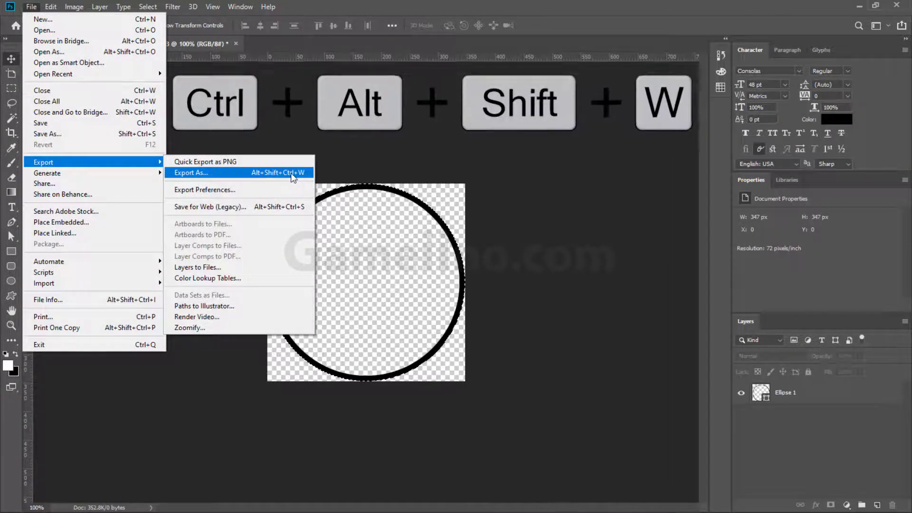
left_click(396, 2)
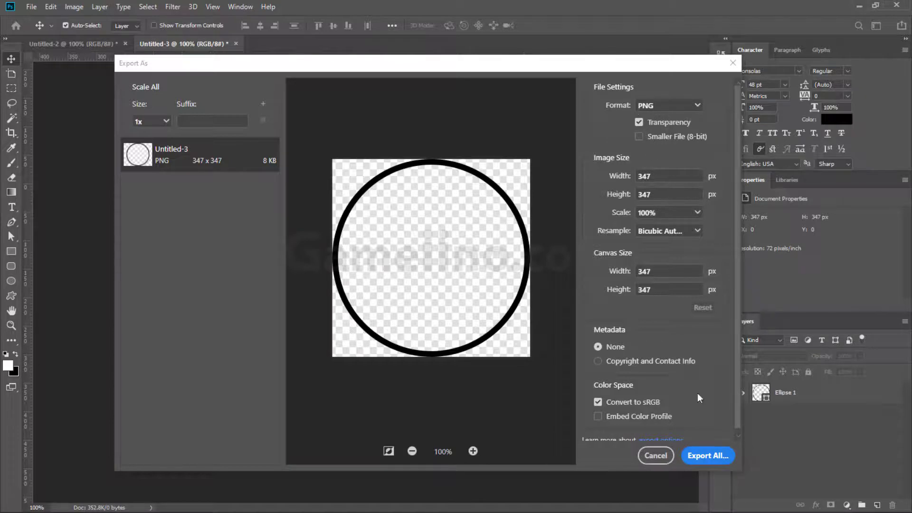
Start exporting the ring as a transparent PNG and browse to the TeachPRG_PUBG project's Assets/Texture folder.
left_click(694, 457)
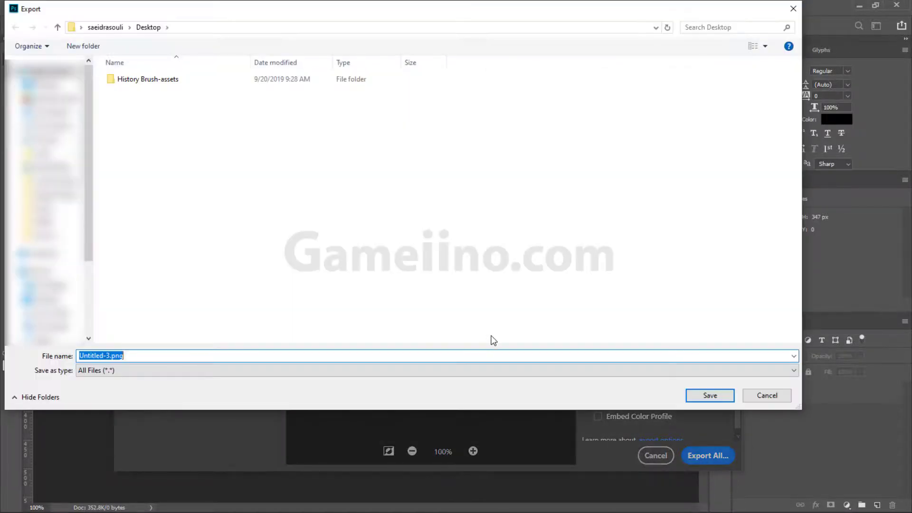
left_click(51, 154)
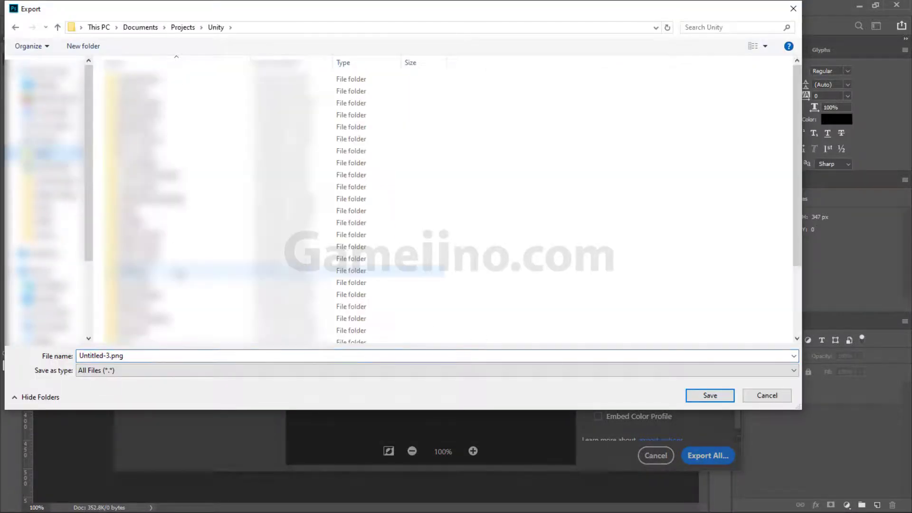
scroll(174, 279, "down", 3)
double_click(156, 288)
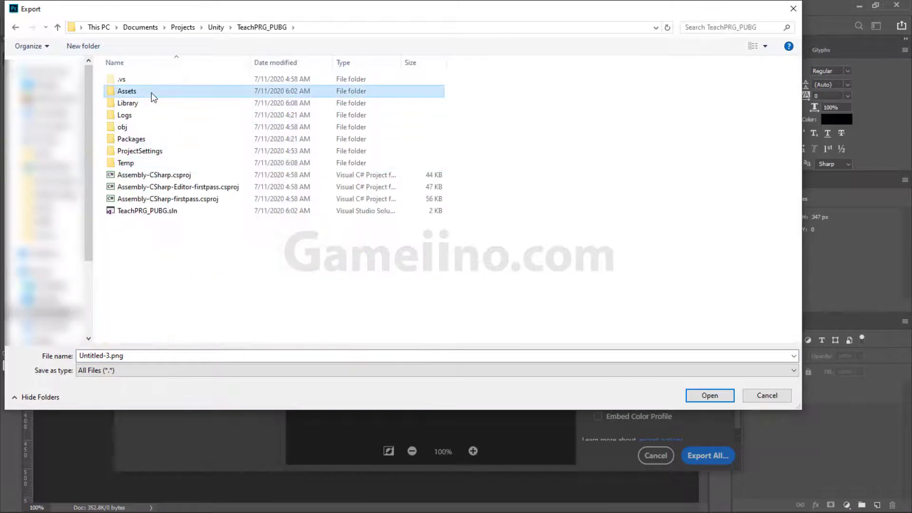
double_click(153, 94)
double_click(138, 139)
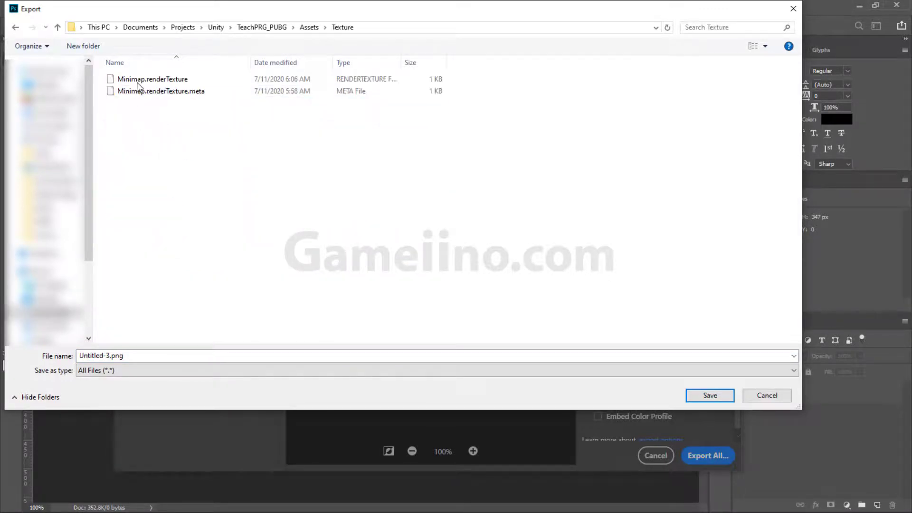
Name the exported ring image Minimap_Fourground.png and save it.
left_click(140, 356)
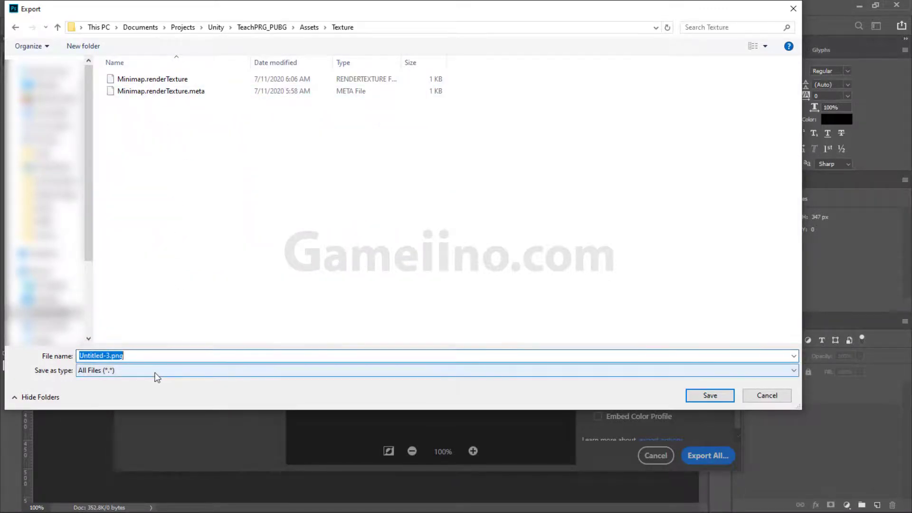
key("Home")
key("shift+Right")
type("M")
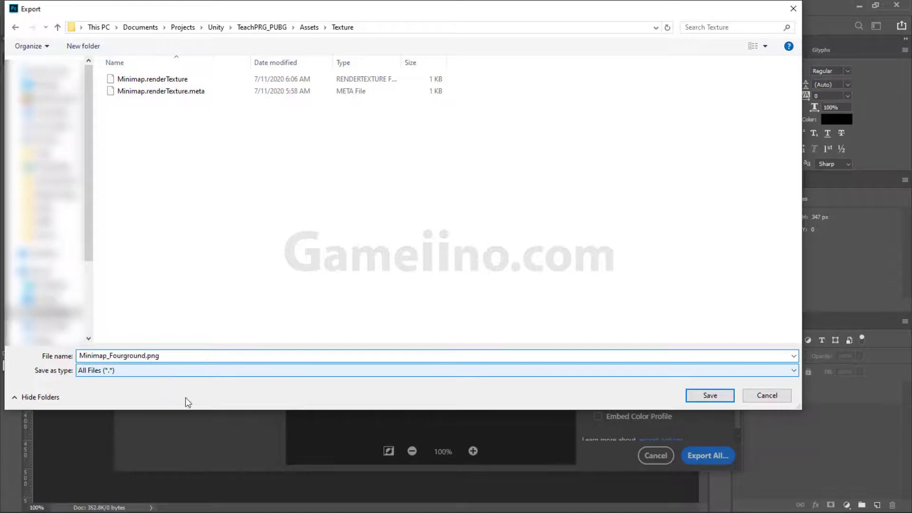
left_click(709, 397)
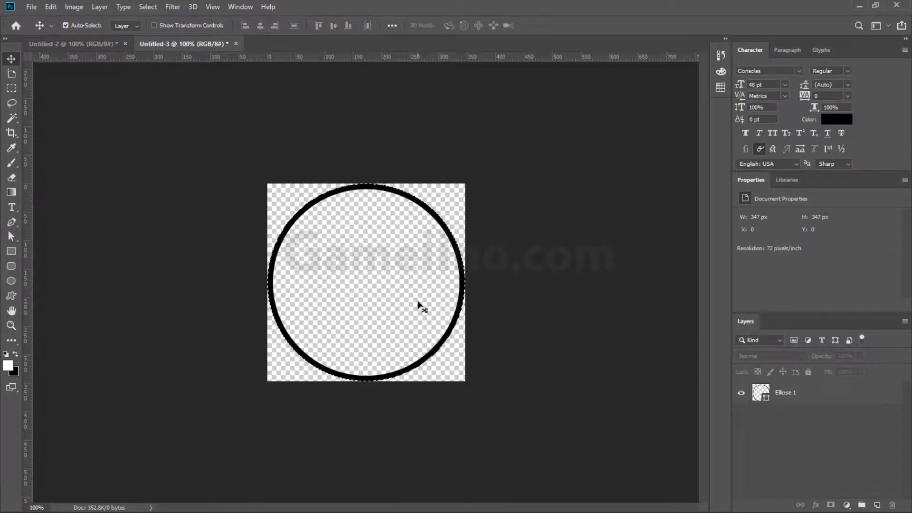
Duplicate the Ellipse 1 layer and add a blank layer beneath both ellipse layers.
left_click_drag(835, 386, 876, 505)
left_click(875, 505)
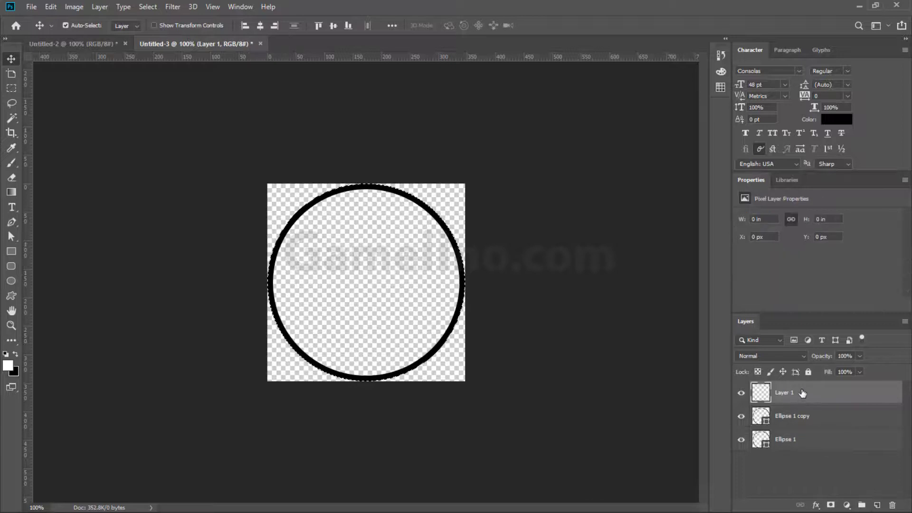
left_click_drag(803, 393, 807, 456)
Hide the original Ellipse 1 layer and give Ellipse 1 copy a solid white fill with no stroke.
left_click(788, 399)
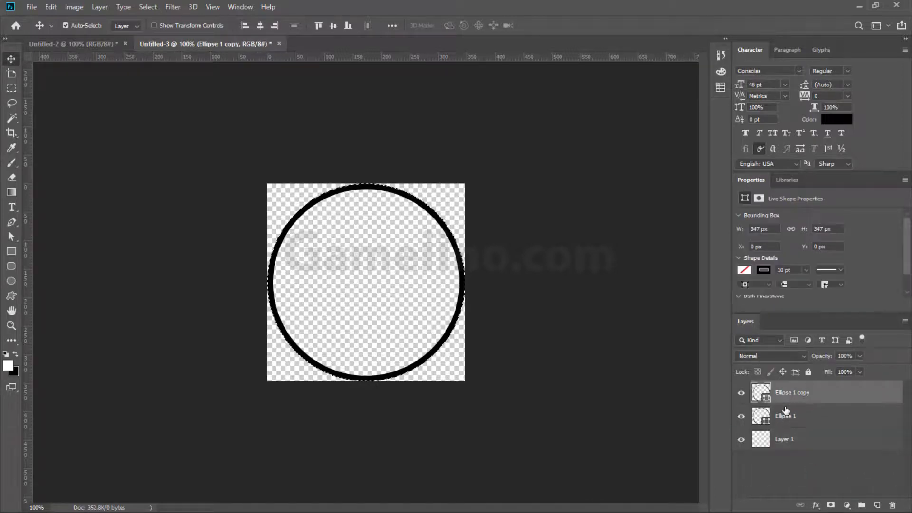
left_click(740, 416)
key("a")
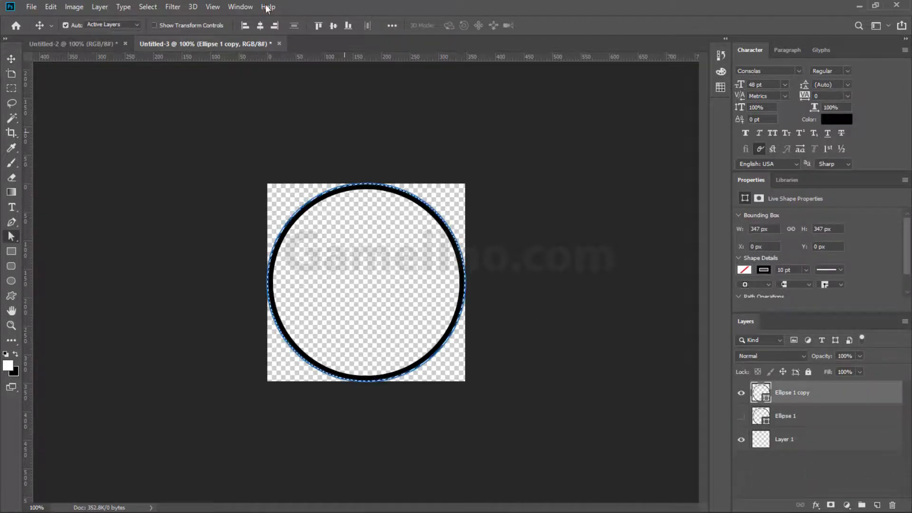
left_click(173, 25)
left_click(163, 48)
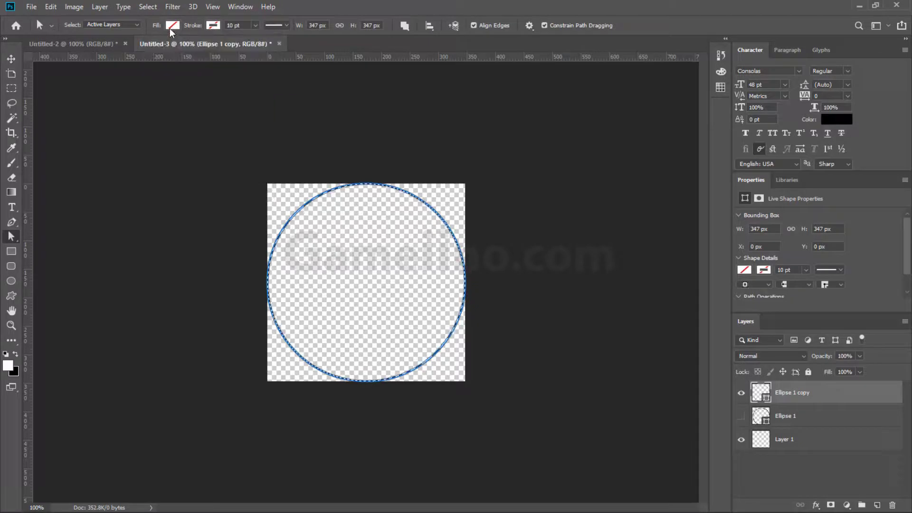
left_click(172, 26)
left_click(121, 81)
left_click(349, 6)
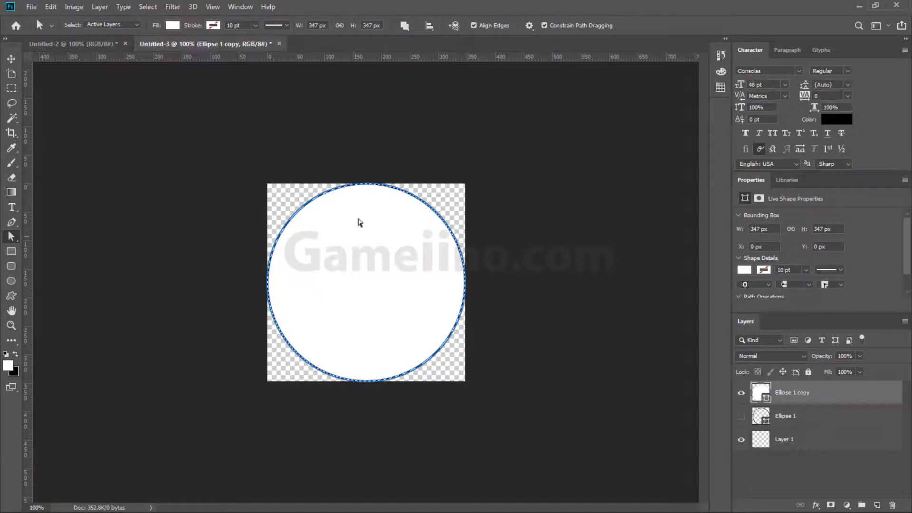
Start exporting the white circle as a PNG and browse to the TeachPRG_PUBG project's Assets/Texture folder.
key("ctrl+alt+shift+w")
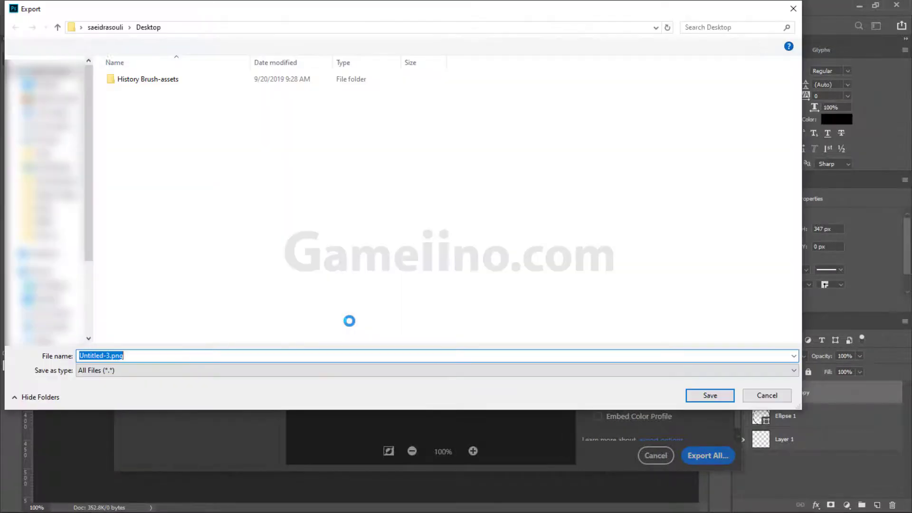
left_click(50, 154)
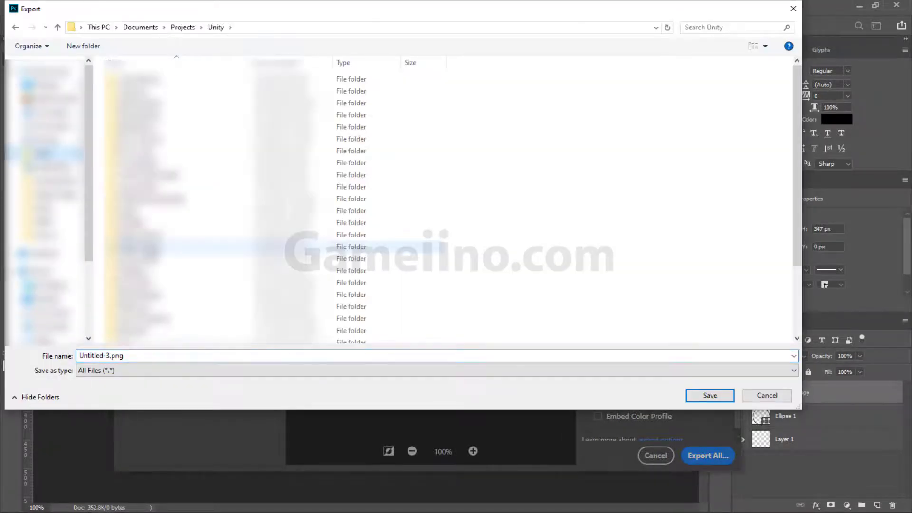
scroll(168, 319, "down", 3)
left_click(168, 289)
double_click(142, 289)
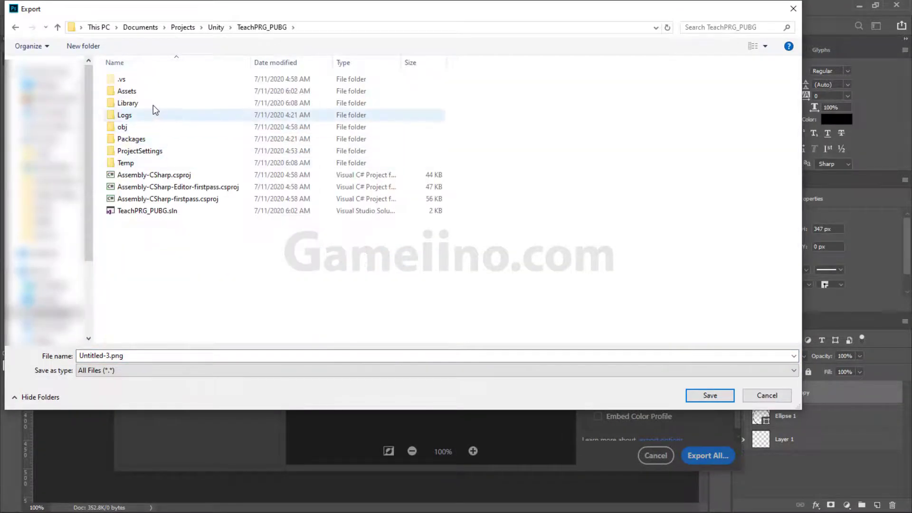
double_click(147, 92)
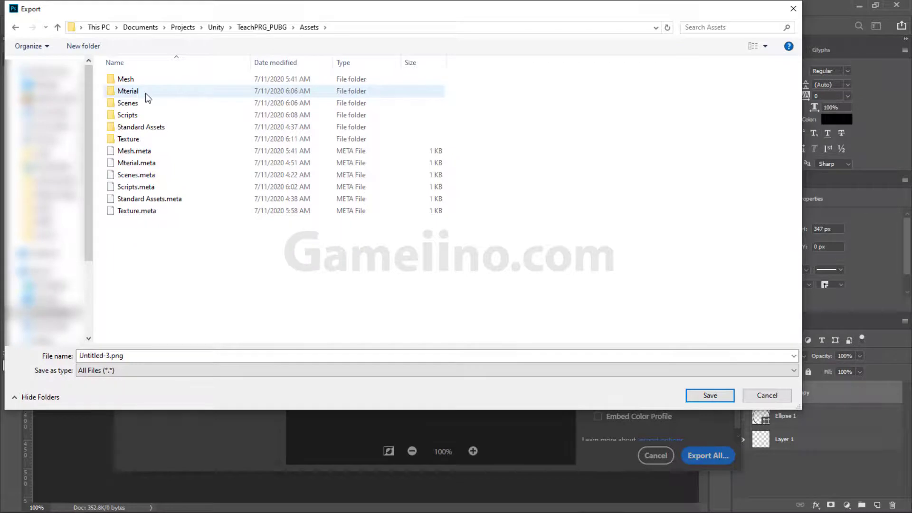
double_click(156, 137)
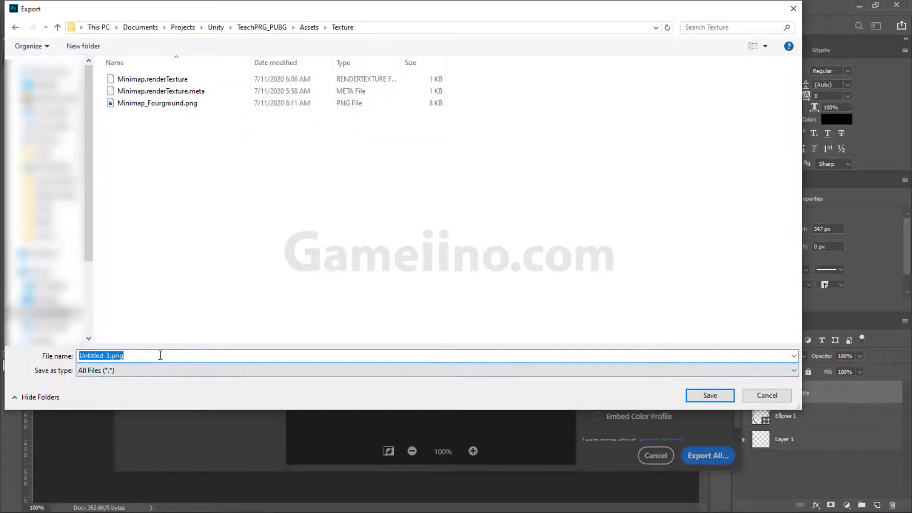
Name the exported circle image Minimap_Background.png and save it.
key("Home")
type("Mi")
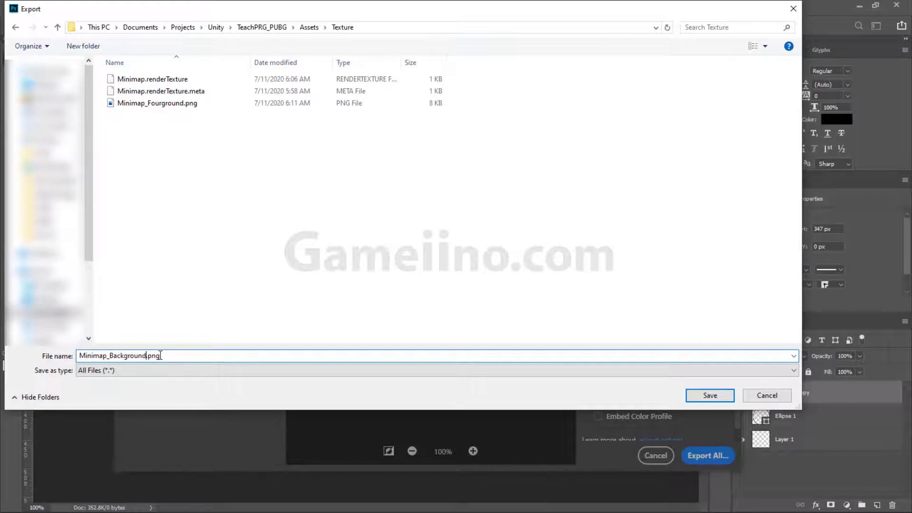
key("Return")
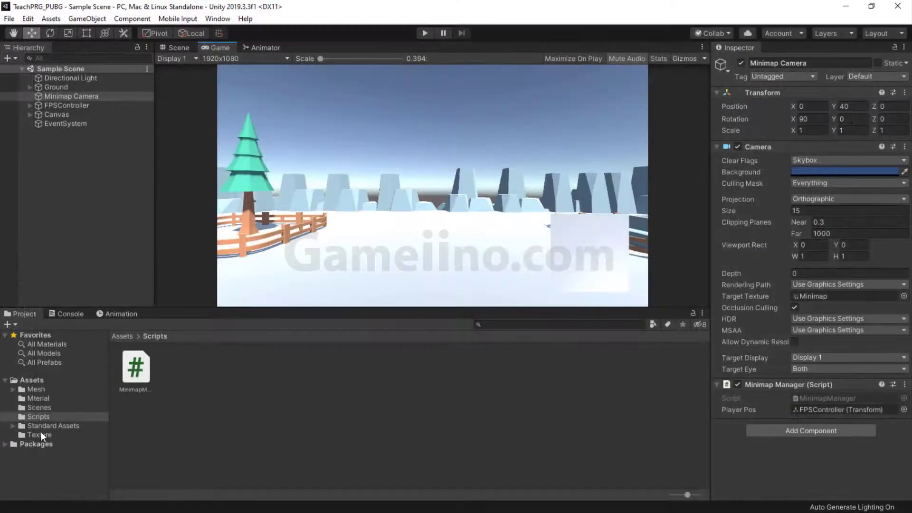
Switch to Unity and apply the Sprite (2D and UI) texture type to Minimap_Background in the Texture folder.
left_click(39, 434)
left_click(134, 368)
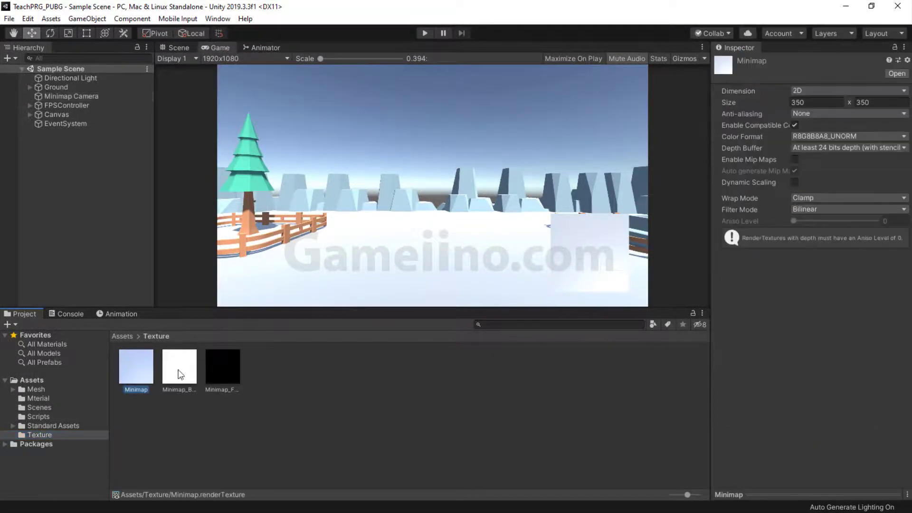
left_click(180, 375)
left_click(231, 395)
left_click(122, 375)
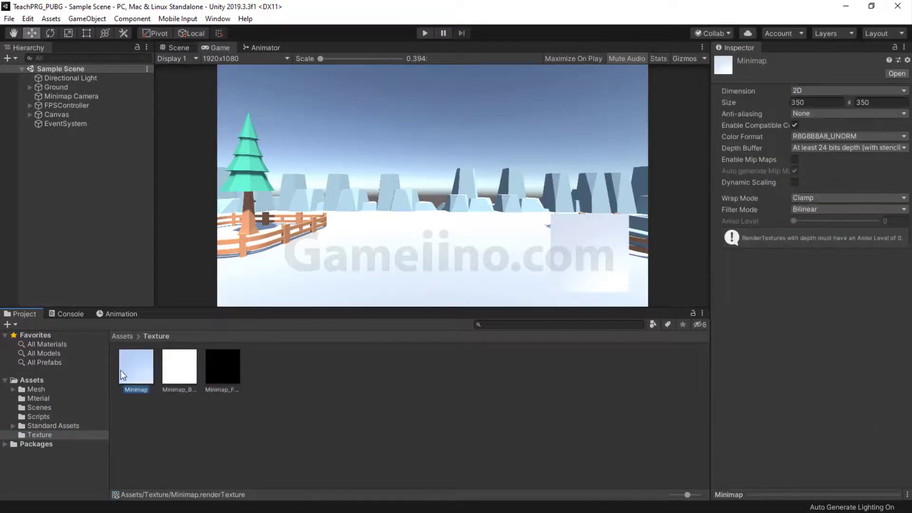
left_click(180, 370)
left_click(223, 370)
left_click(183, 380)
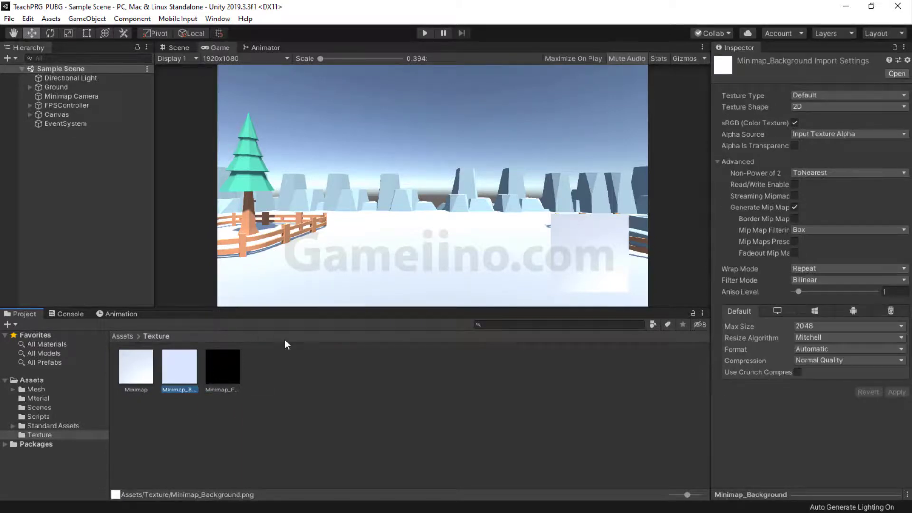
left_click(807, 97)
left_click(823, 147)
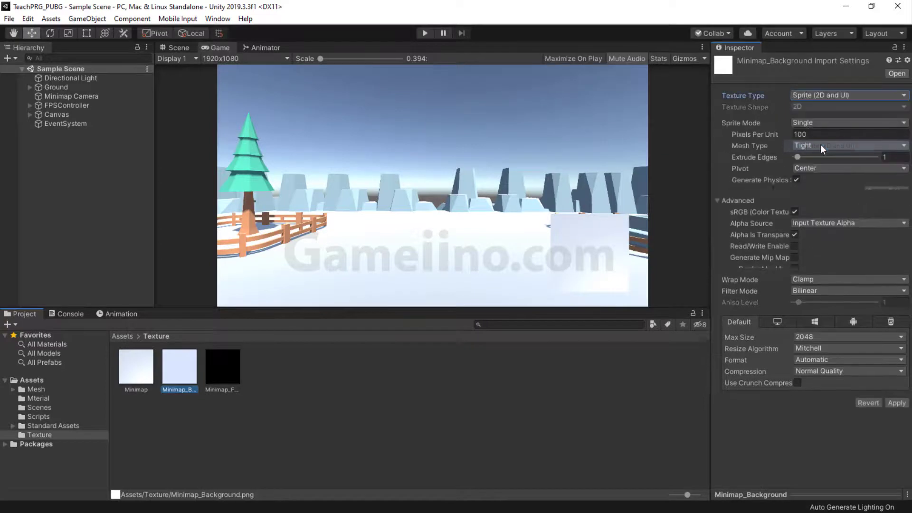
left_click(897, 403)
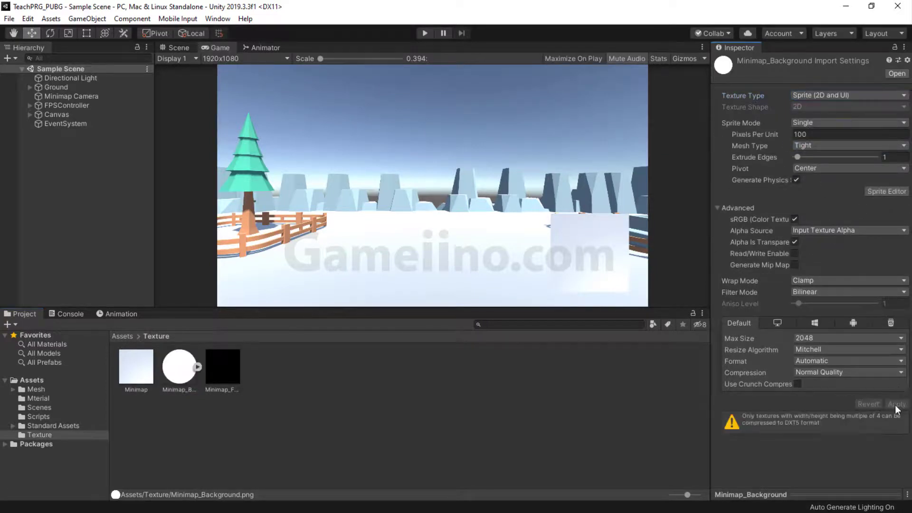
Apply the Sprite (2D and UI) texture type to the Minimap_Fourground image, then clear the asset selection.
left_click(223, 375)
left_click(824, 96)
left_click(826, 146)
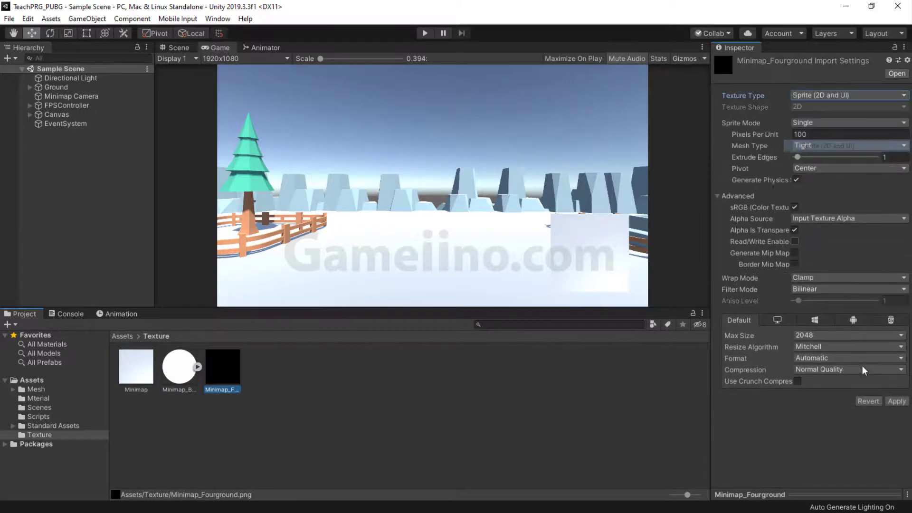
left_click(896, 404)
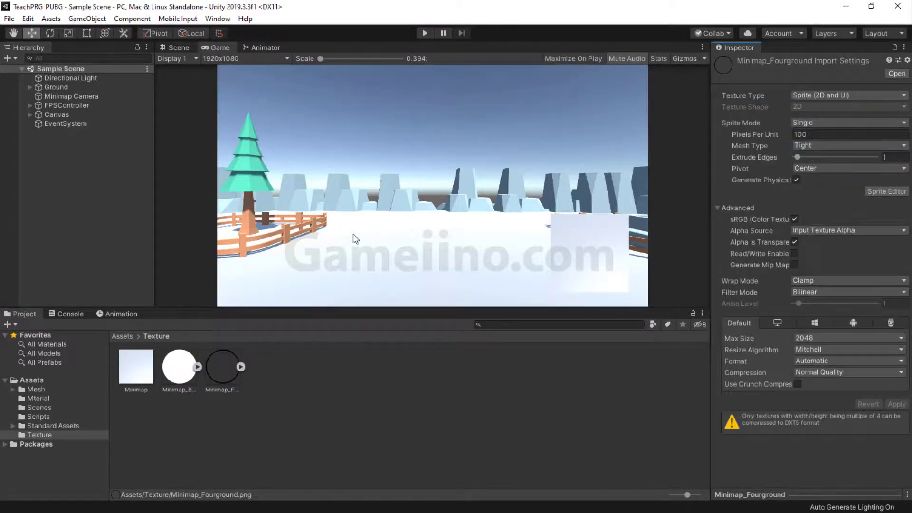
left_click(179, 366)
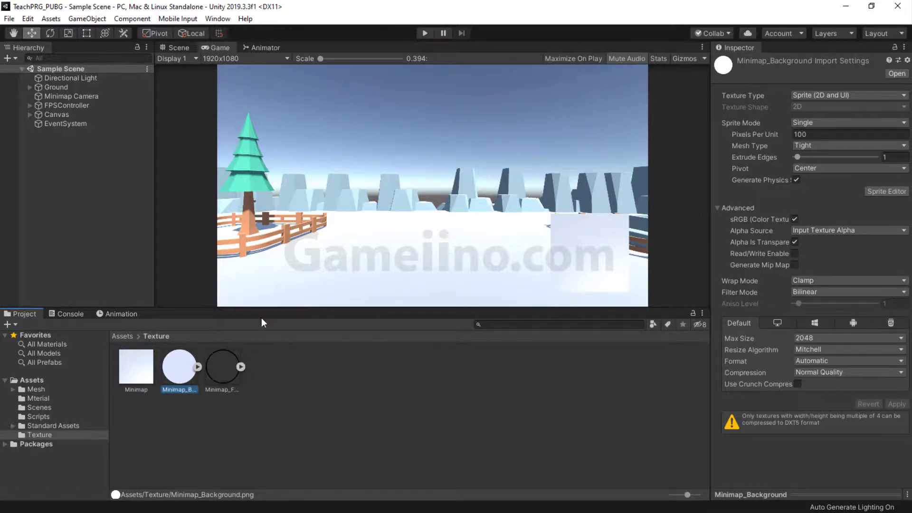
left_click(272, 389)
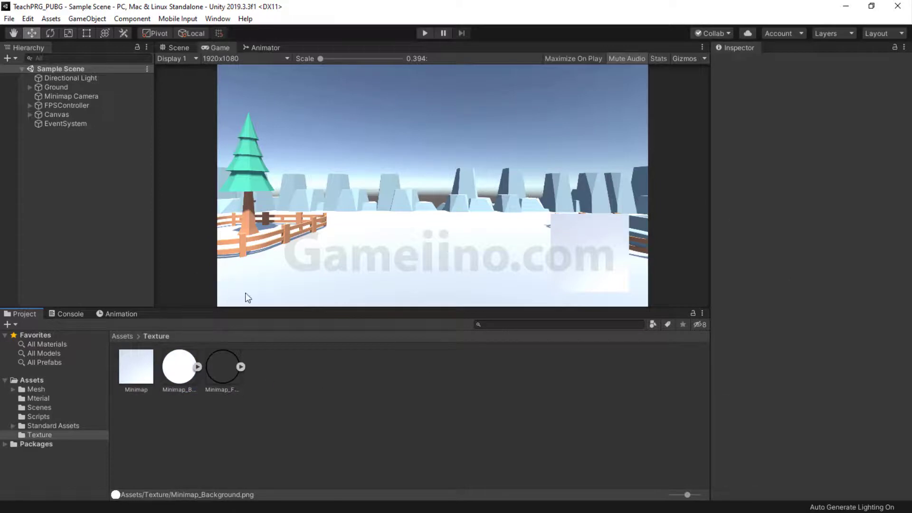
Rename the RawImage object under the Canvas as Minimap.
left_click(30, 114)
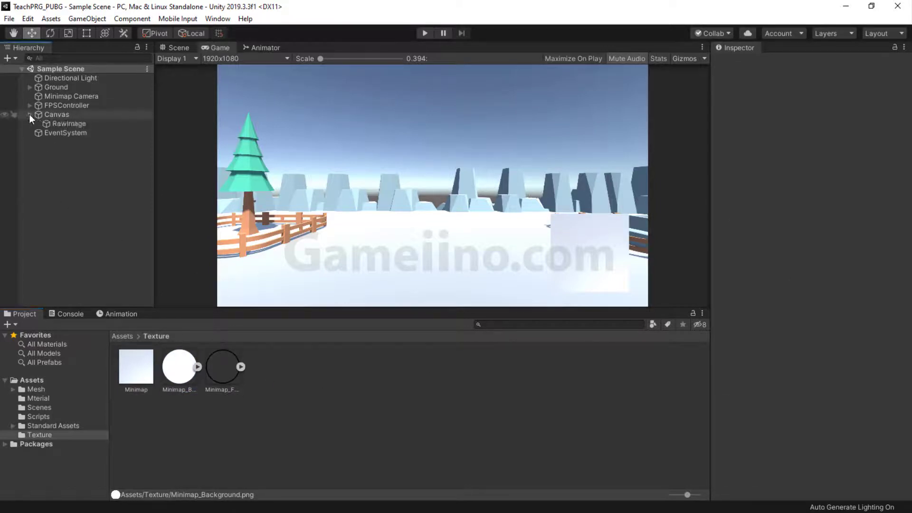
left_click(52, 123)
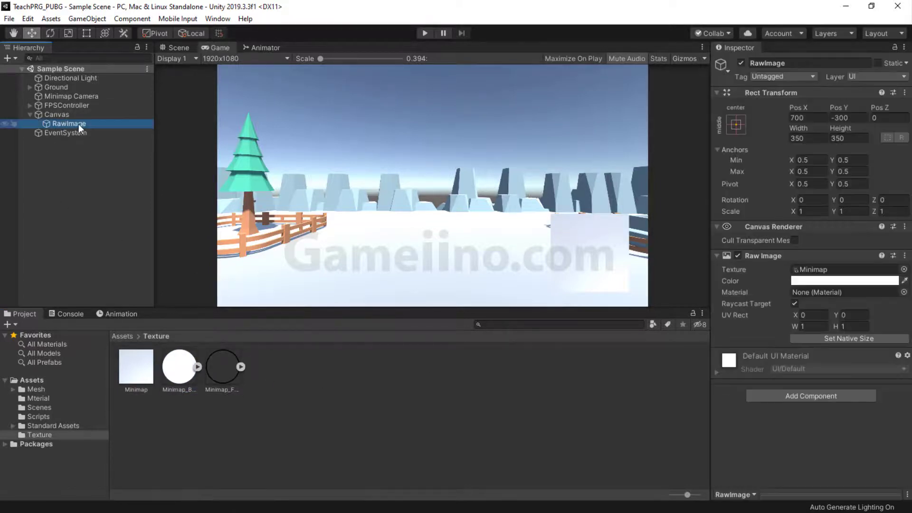
left_click(785, 64)
type("Minimap")
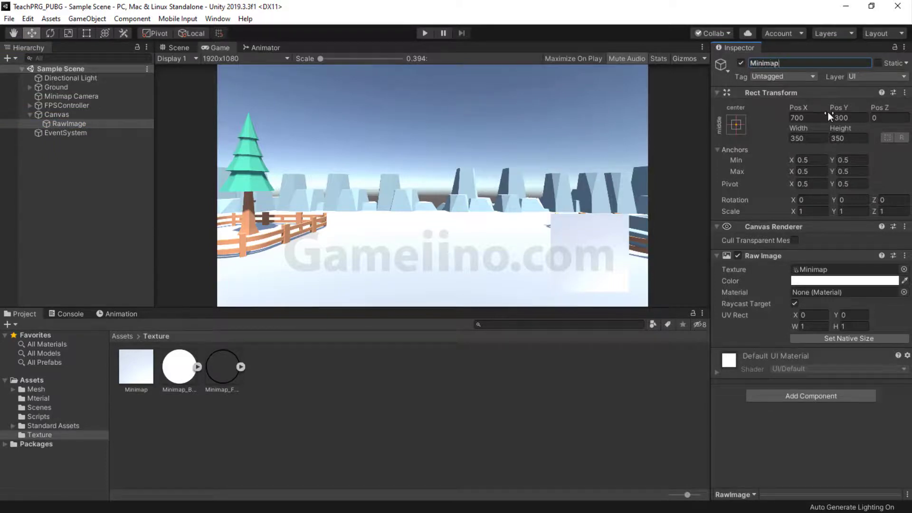
key("Return")
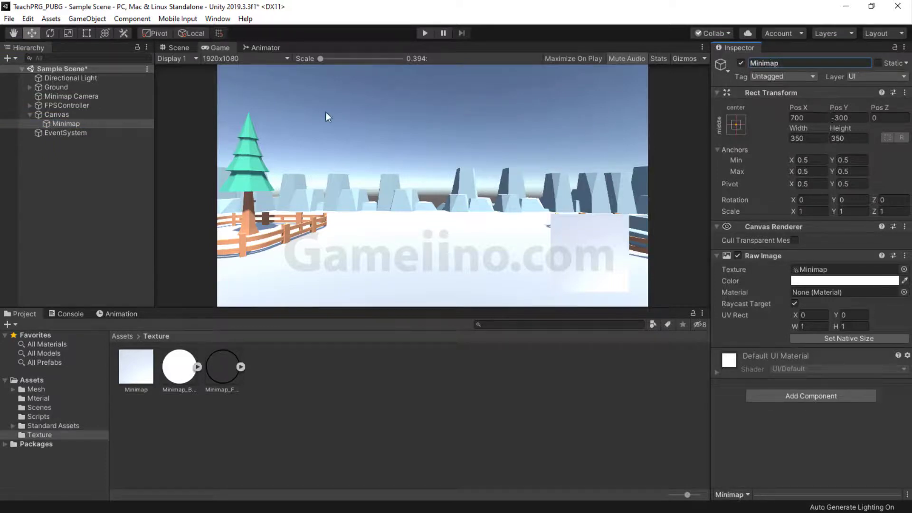
Add a second Raw Image to the Canvas and name it Back Minimap.
left_click(61, 114)
right_click(60, 114)
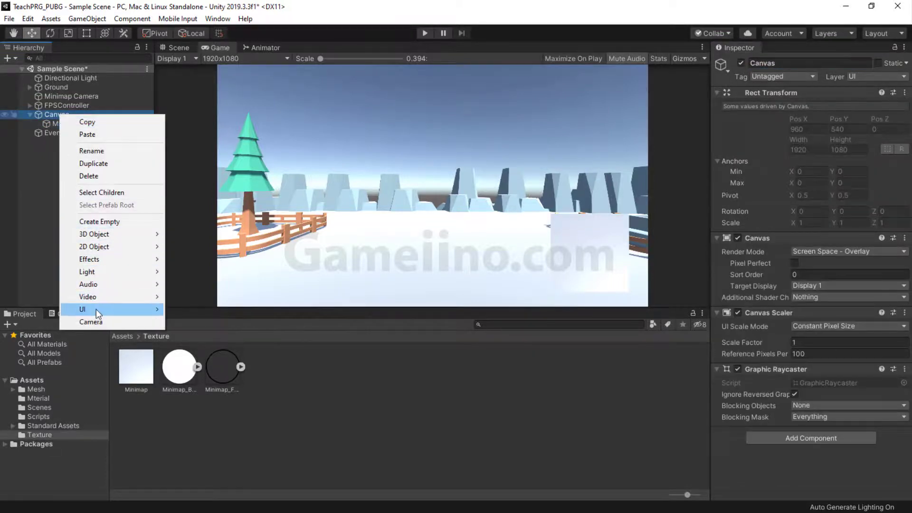
mouse_move(96, 310)
left_click(187, 146)
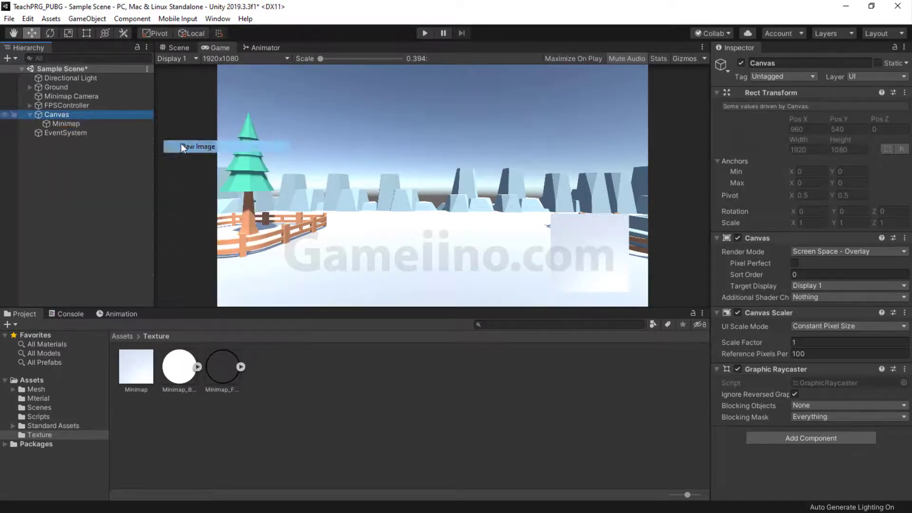
left_click(778, 63)
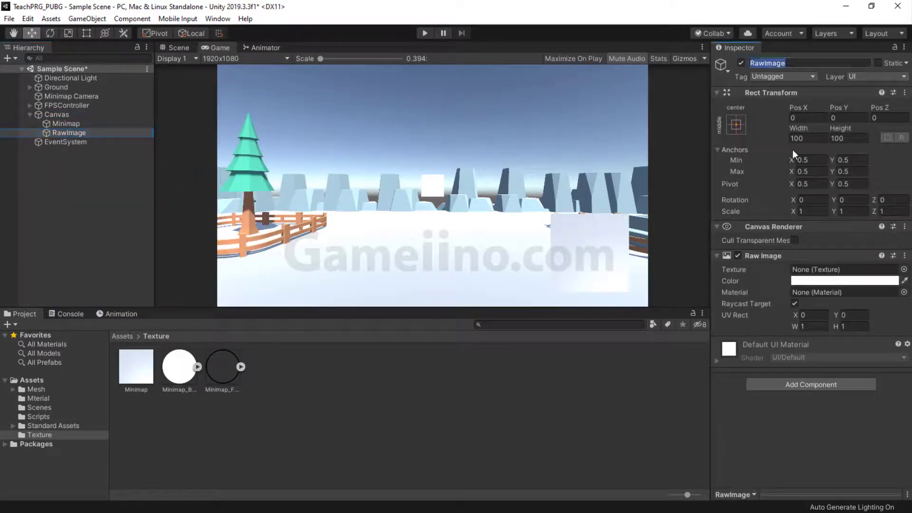
type("Ba")
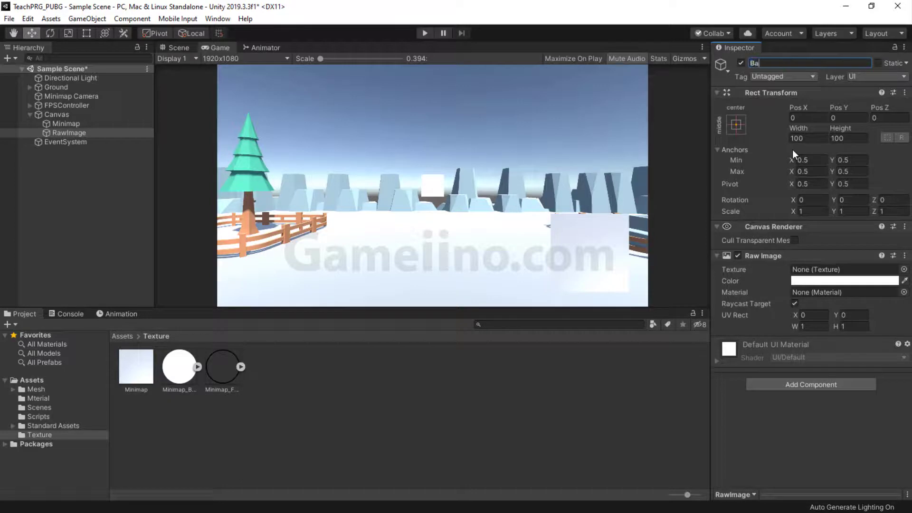
type("ck Minimap")
key("Return")
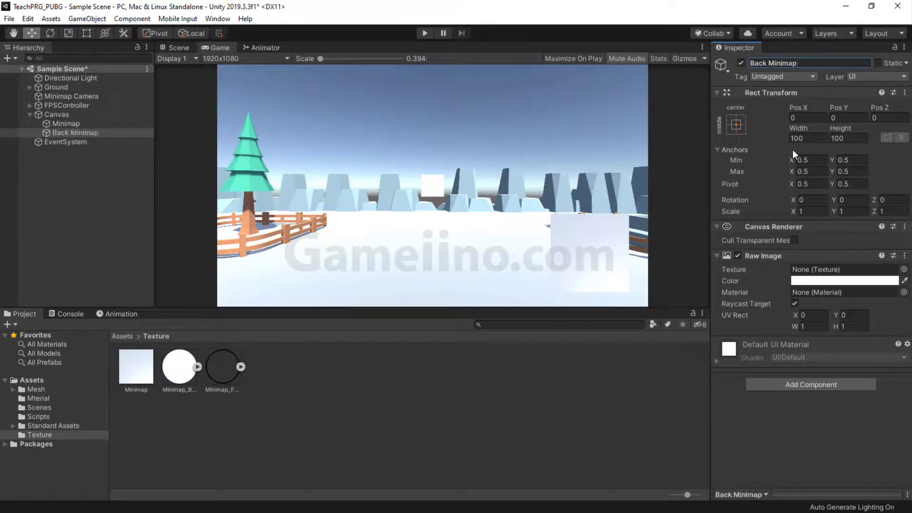
Set Back Minimap's width and height to 350 and assign Minimap_Background as its texture.
left_click(826, 138)
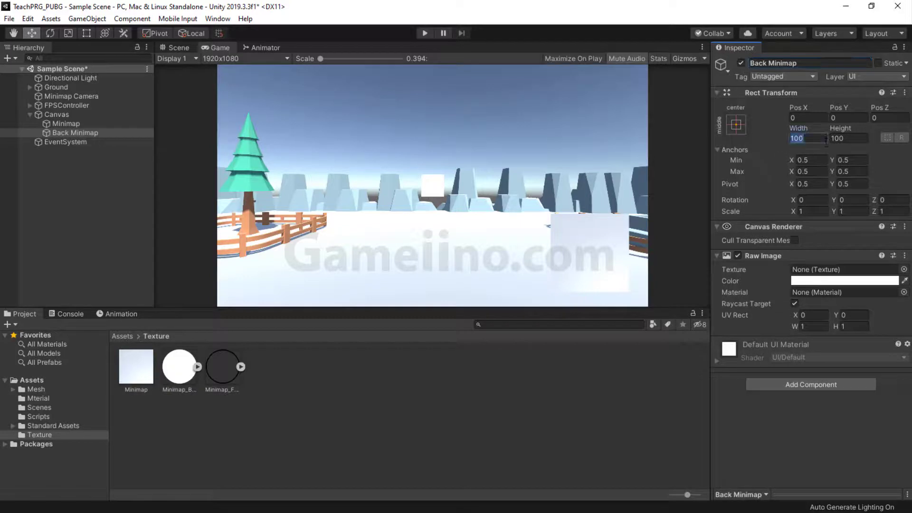
type("350")
left_click(850, 139)
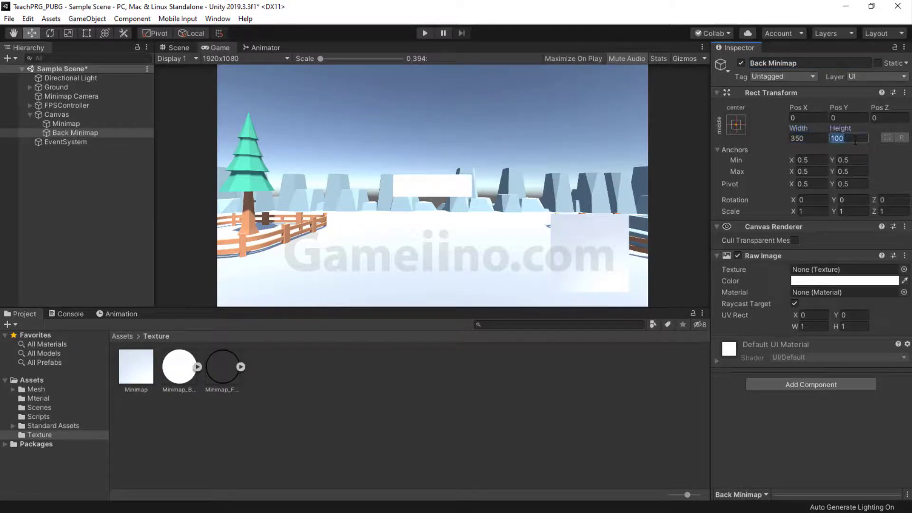
type("350")
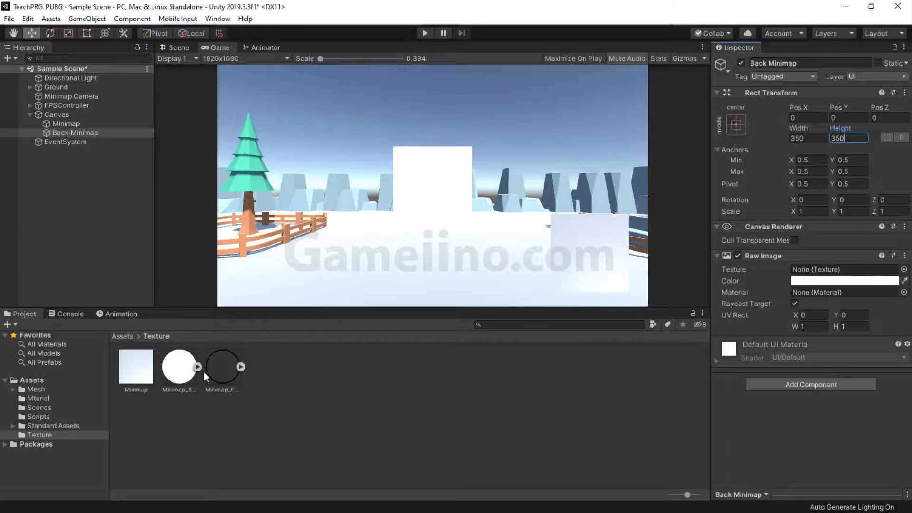
left_click_drag(190, 369, 822, 270)
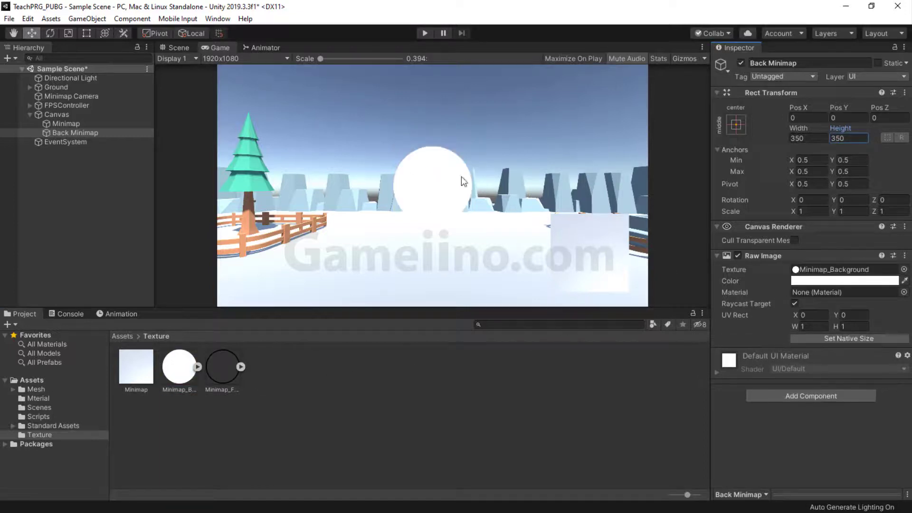
Position Back Minimap over the Minimap image with Pos X 700 and Pos Y -300.
left_click(90, 124)
key("Down")
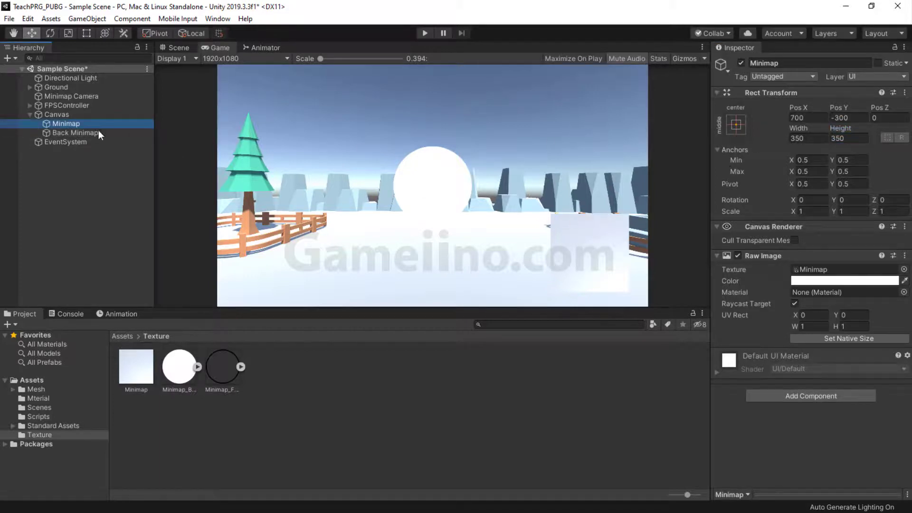
left_click(818, 118)
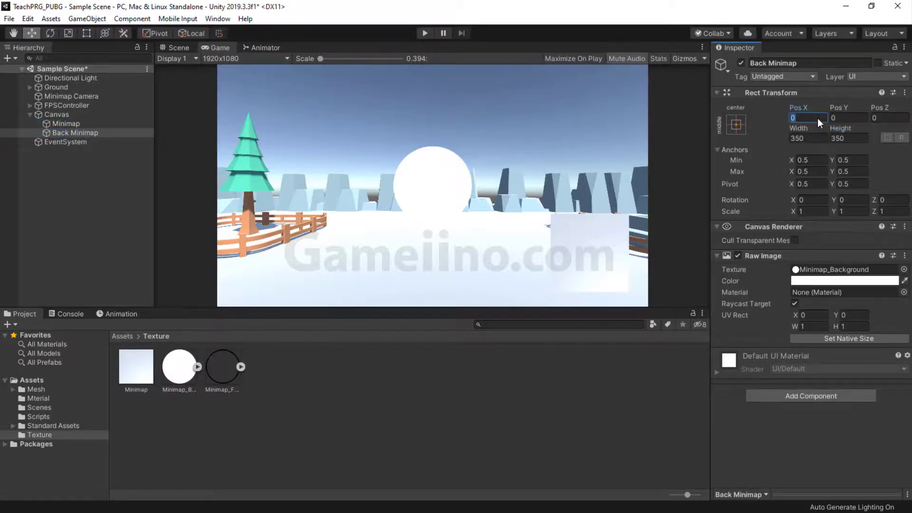
type("700")
key("Tab")
type("-300")
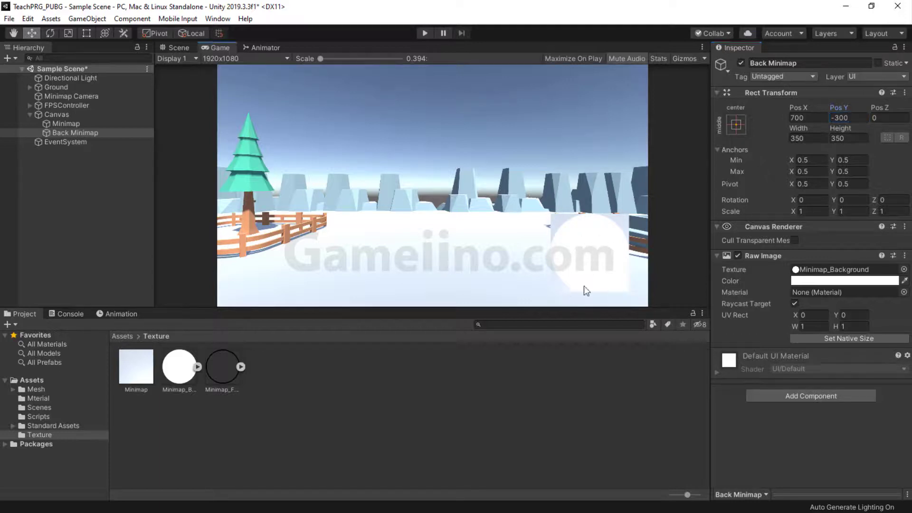
Make the Minimap image a child of Back Minimap and open the parent object's name for editing.
left_click(75, 125)
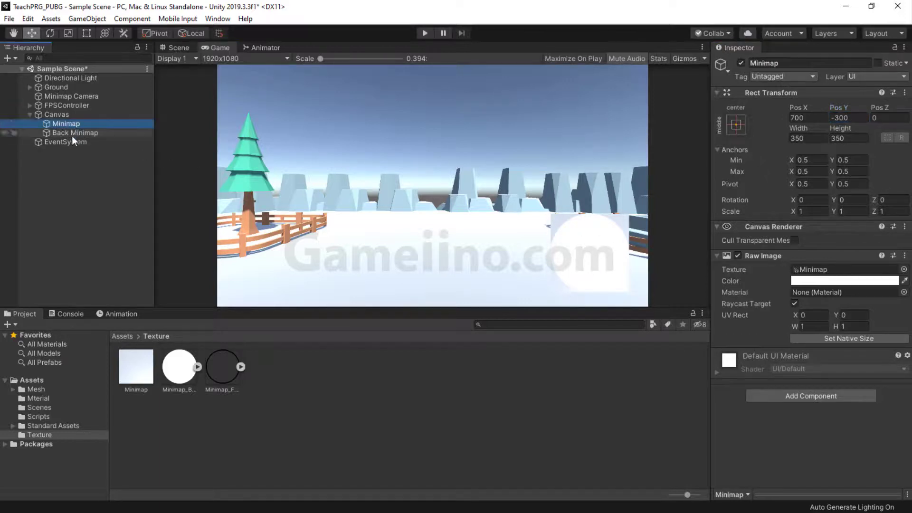
left_click_drag(61, 123, 61, 132)
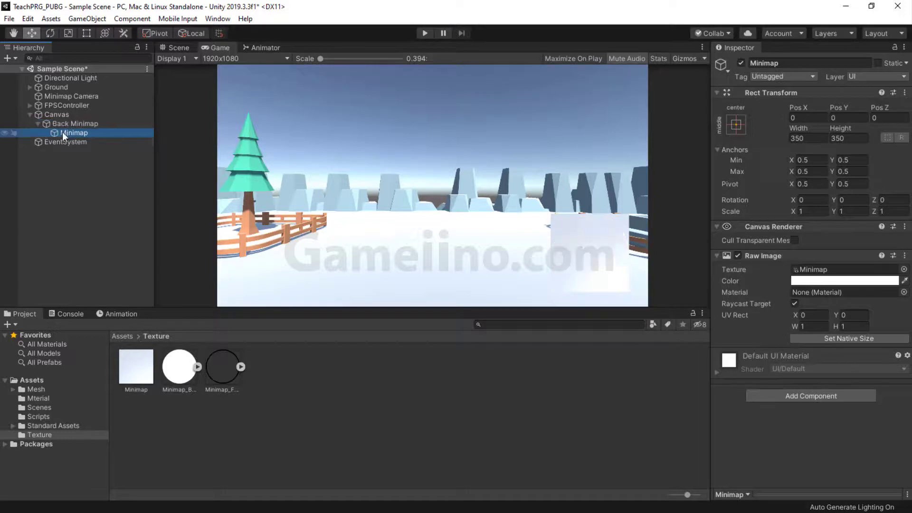
left_click(70, 124)
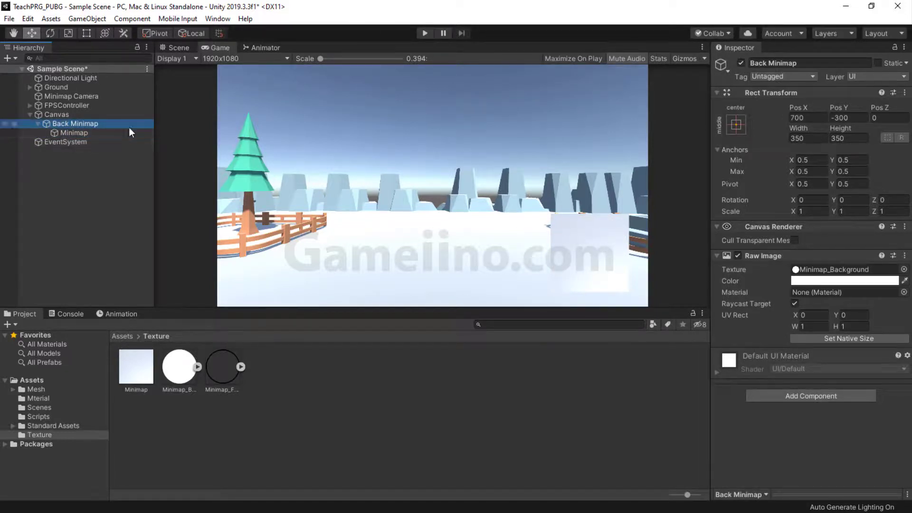
left_click(56, 123)
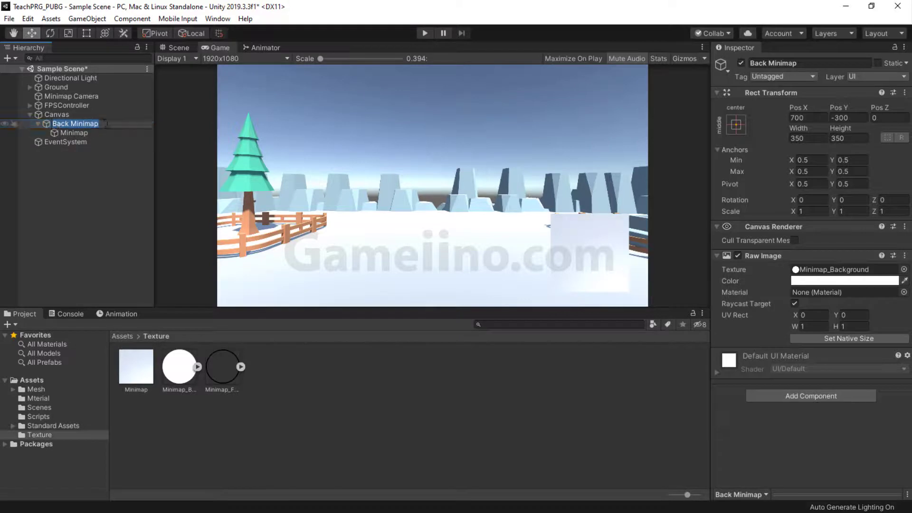
Keep the name Back Minimap for the parent object and add a UI Mask component to it.
left_click(106, 123)
left_click(71, 164)
left_click(63, 126)
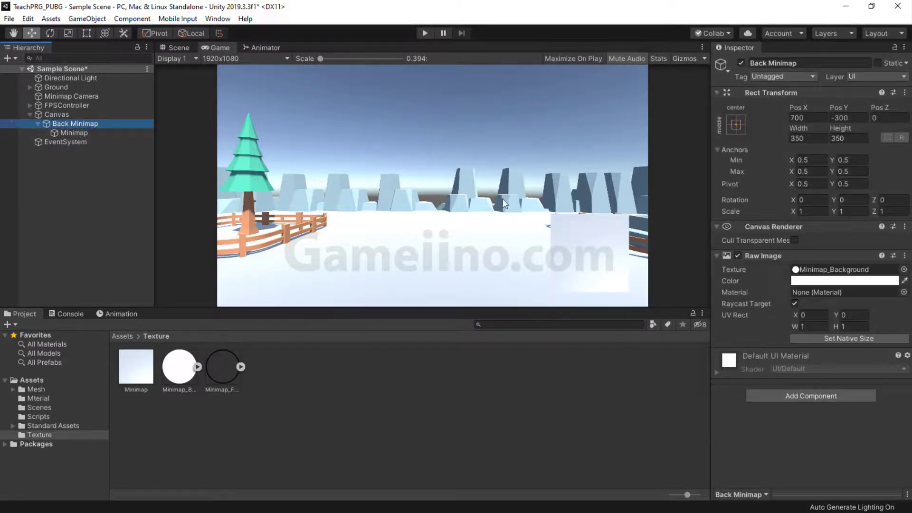
left_click(808, 397)
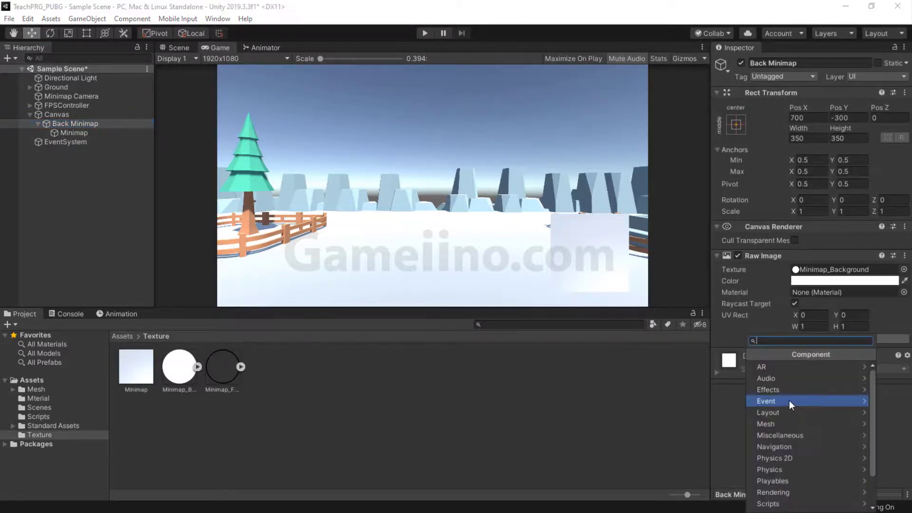
scroll(769, 433, "down", 3)
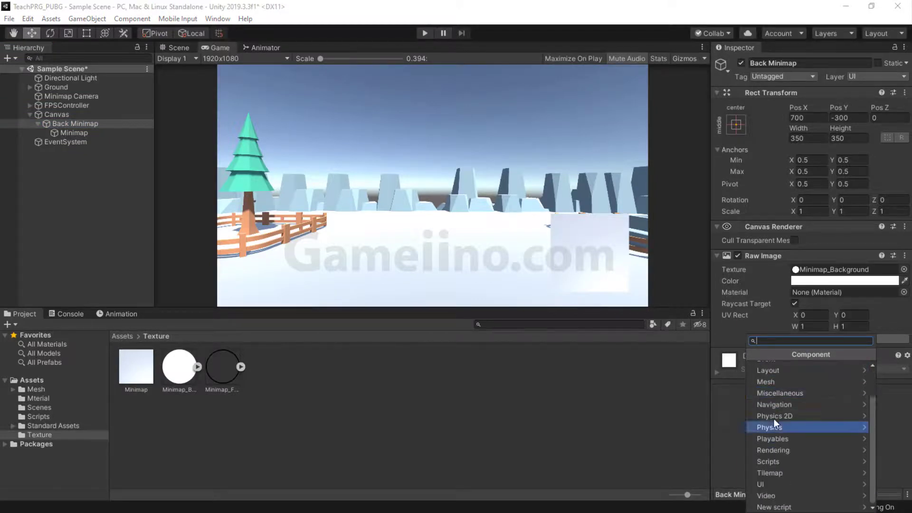
left_click(767, 485)
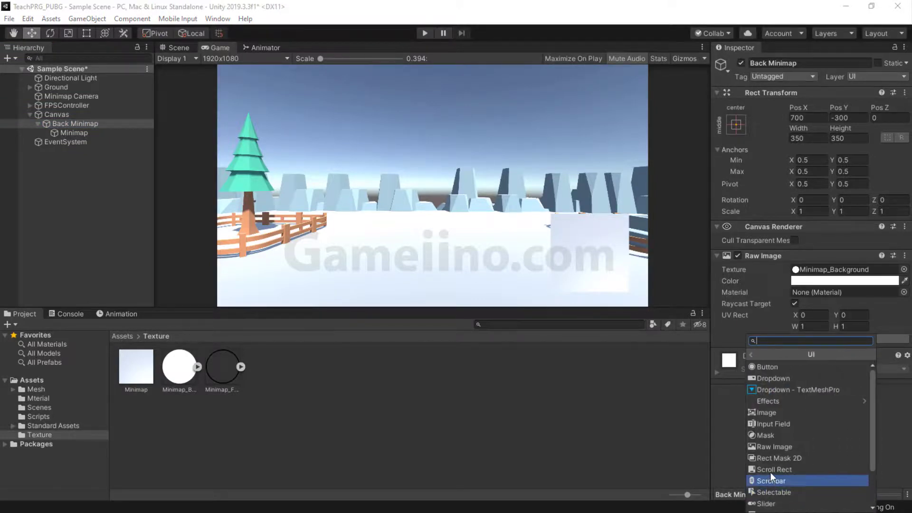
left_click(782, 435)
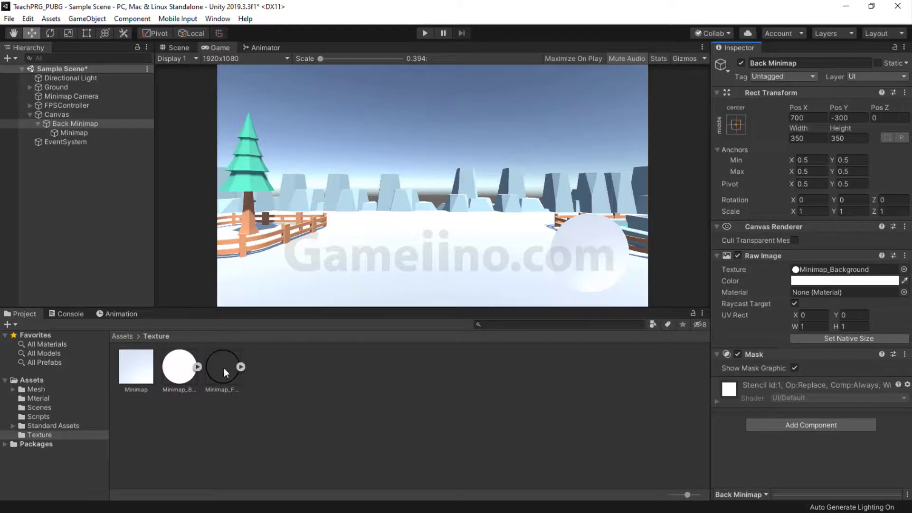
Add another Raw Image to the Canvas and name it Four Minimap.
right_click(49, 115)
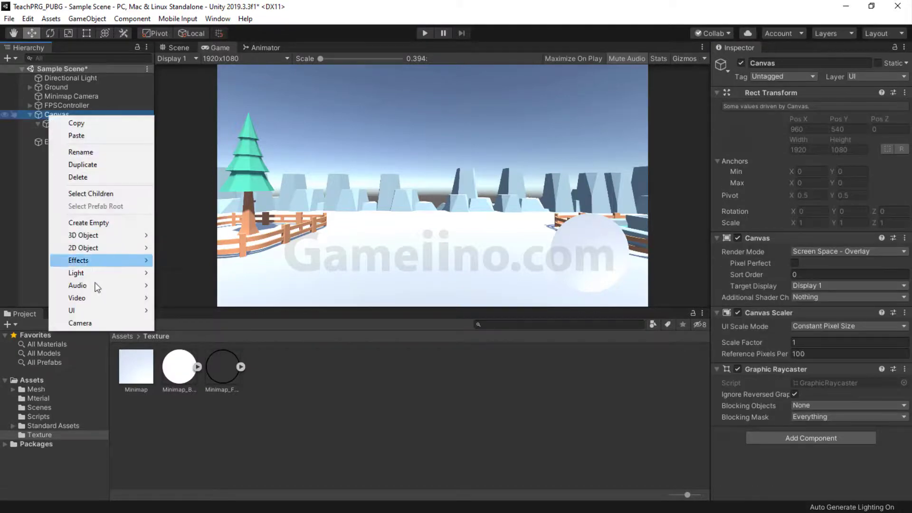
mouse_move(102, 311)
left_click(183, 150)
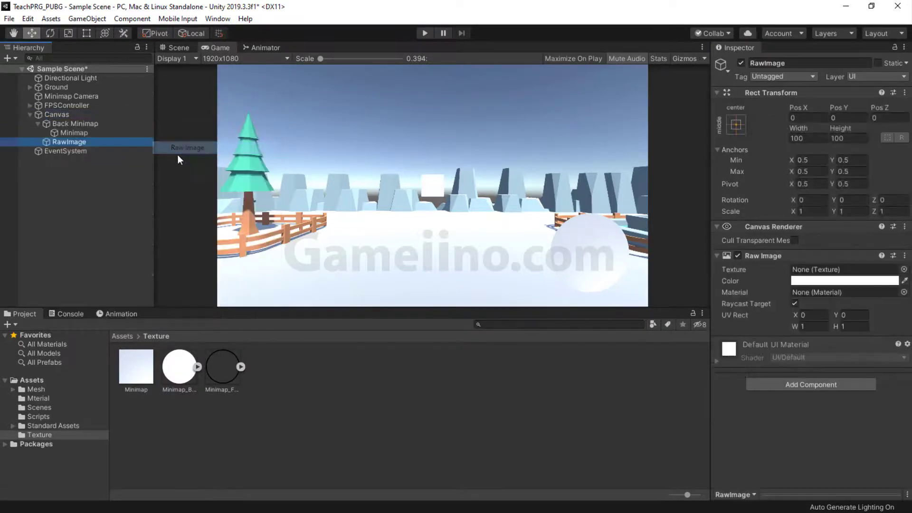
left_click(799, 64)
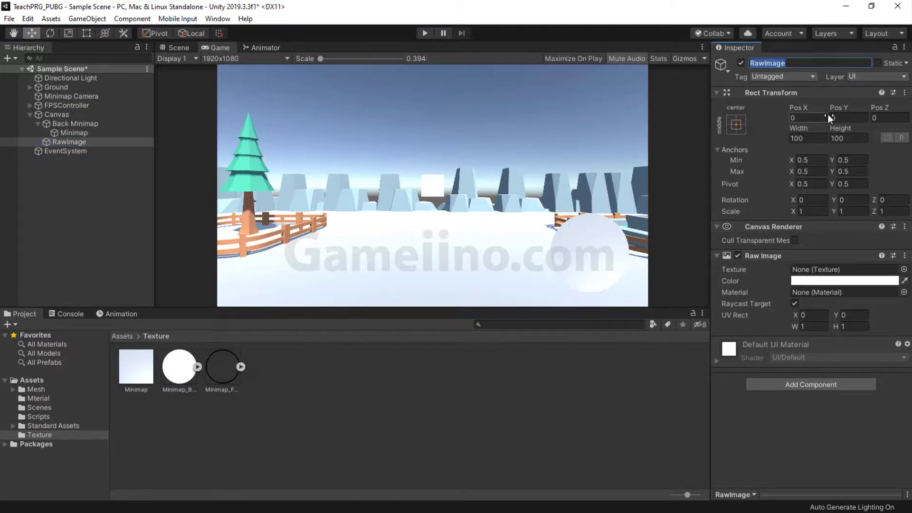
type("Four Minimap")
key("Return")
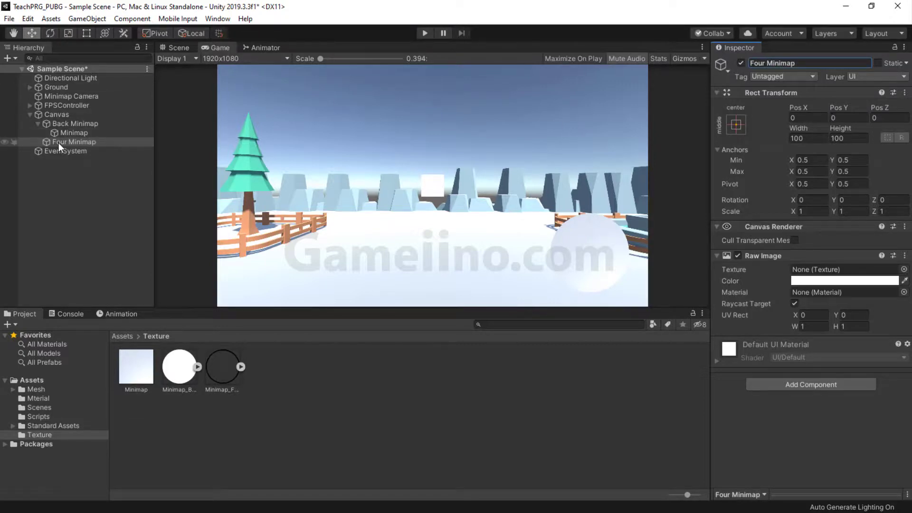
Assign Minimap_Fourground as Four Minimap's texture and set its width and height to 350.
left_click_drag(234, 369, 811, 271)
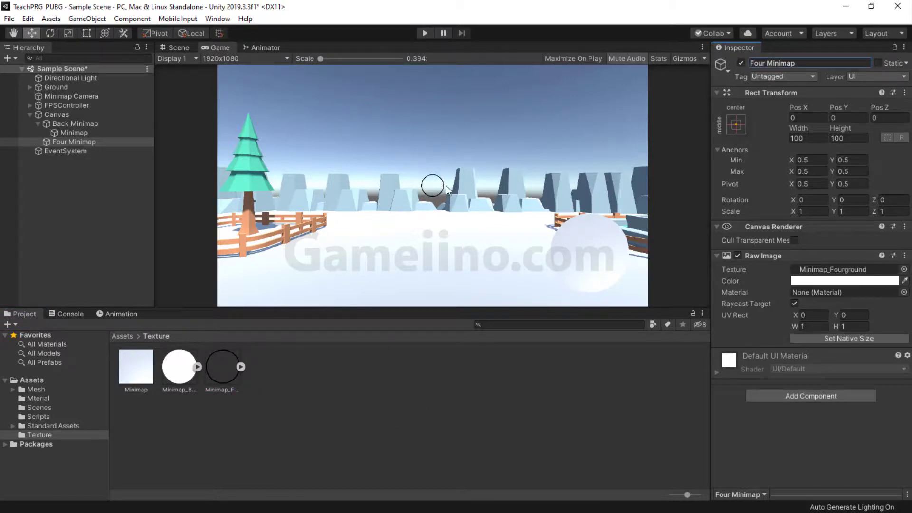
left_click(807, 138)
type("350")
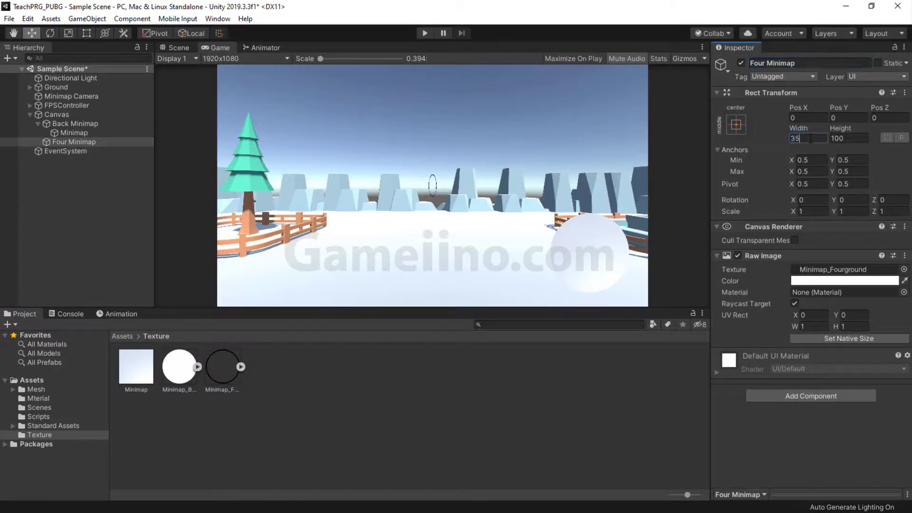
left_click(843, 138)
type("350")
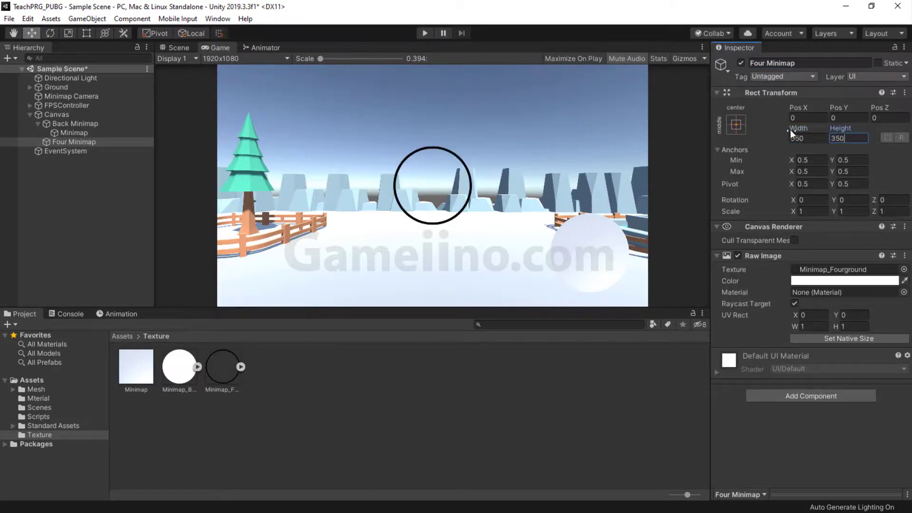
type("700")
Position Four Minimap over the masked minimap with Pos X 700 and Pos Y -300.
key("Return")
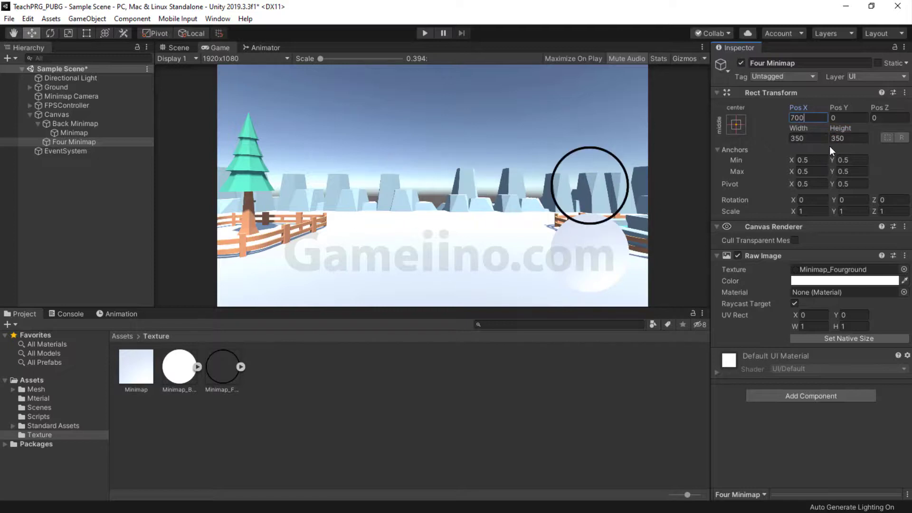
left_click(856, 119)
type("-300")
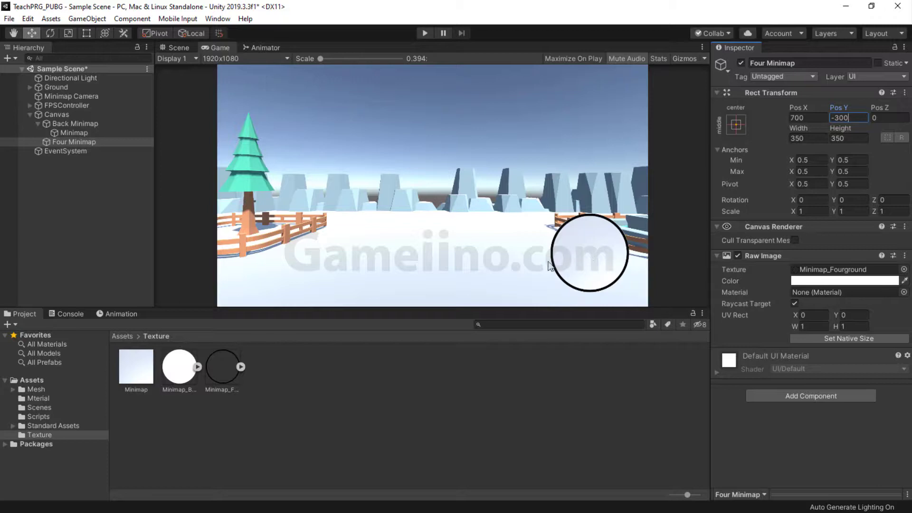
Play the scene, walk around the map to check the round minimap with its ring, and stop play mode.
left_click(425, 33)
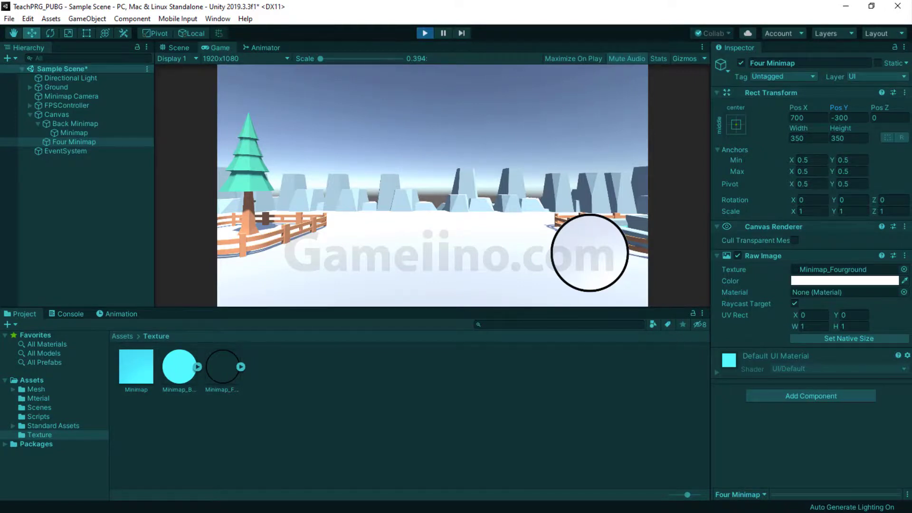
left_click(447, 223)
key("w")
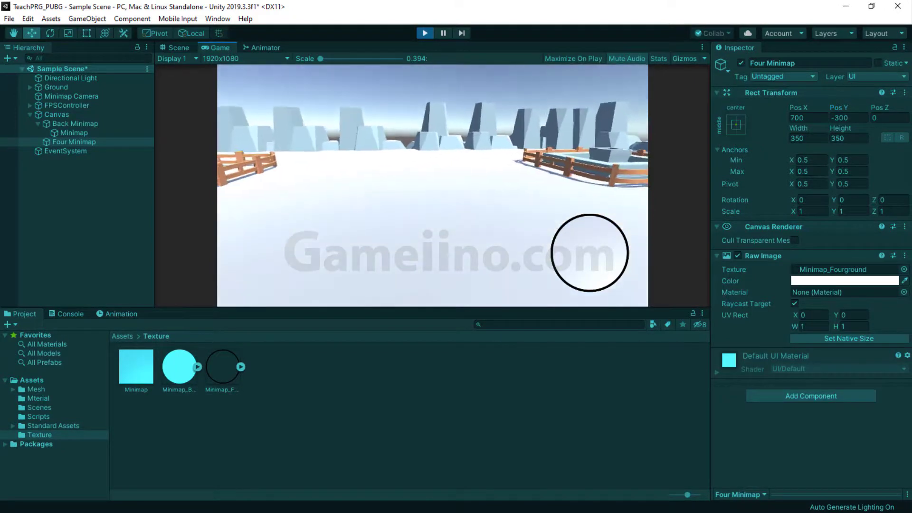
key("w")
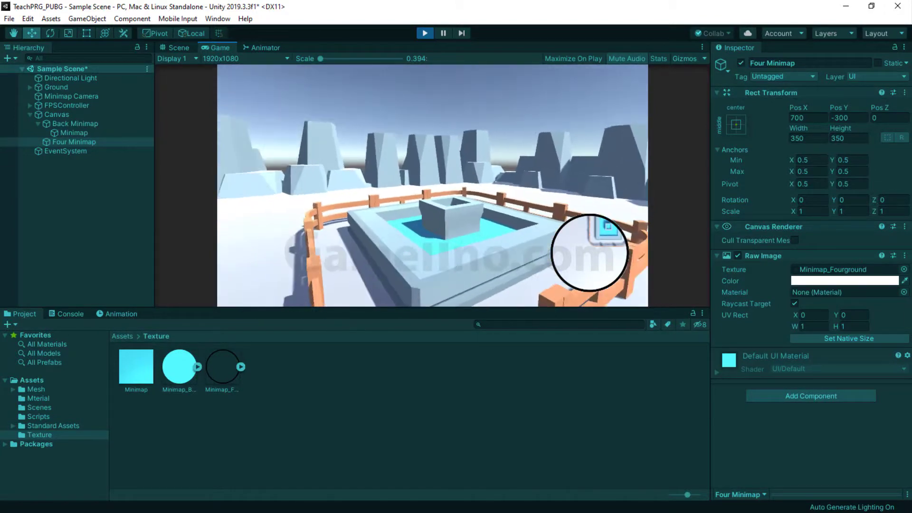
key("Escape")
left_click(603, 260)
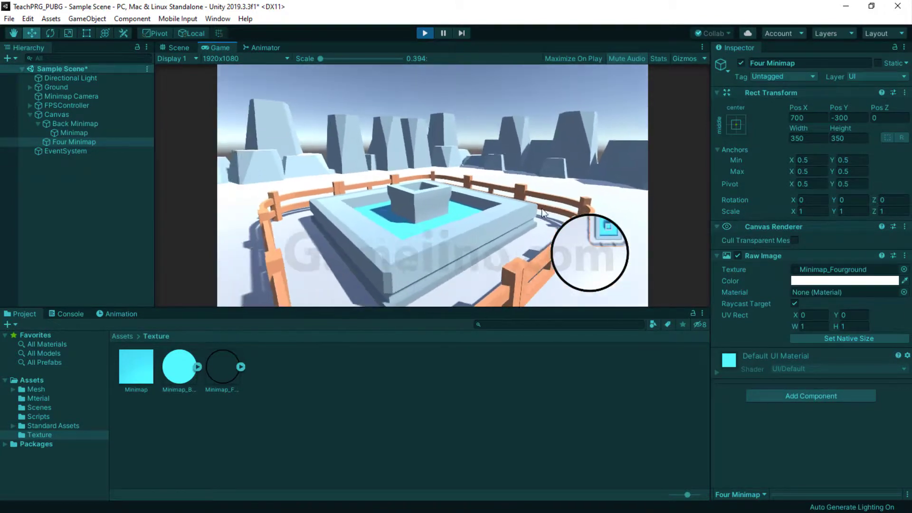
key("w")
key("w")
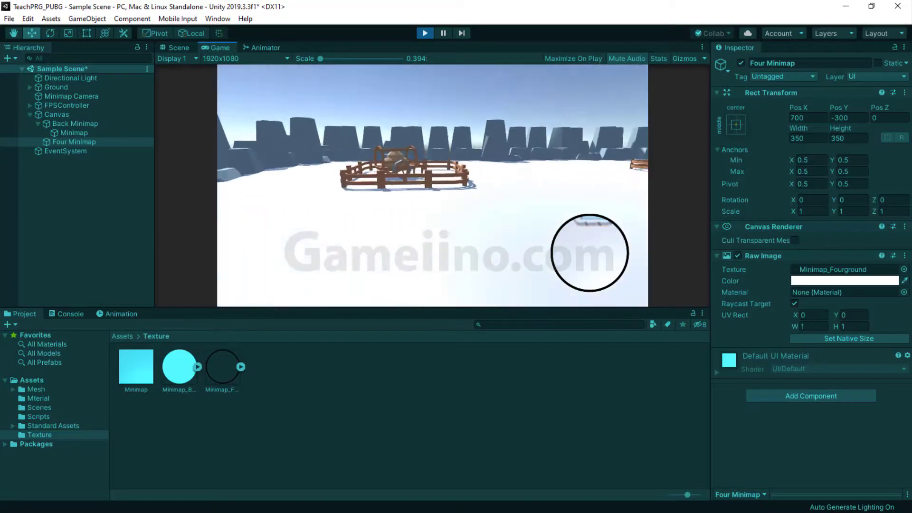
key("w")
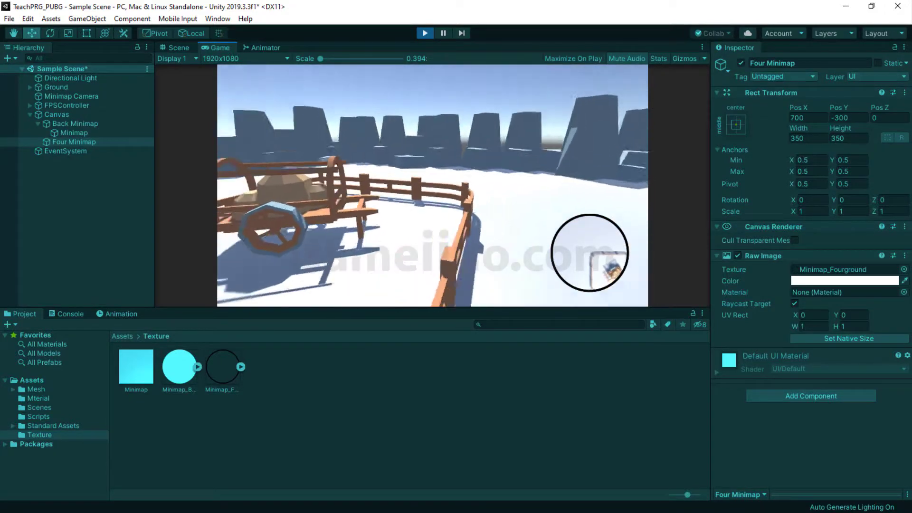
key("w")
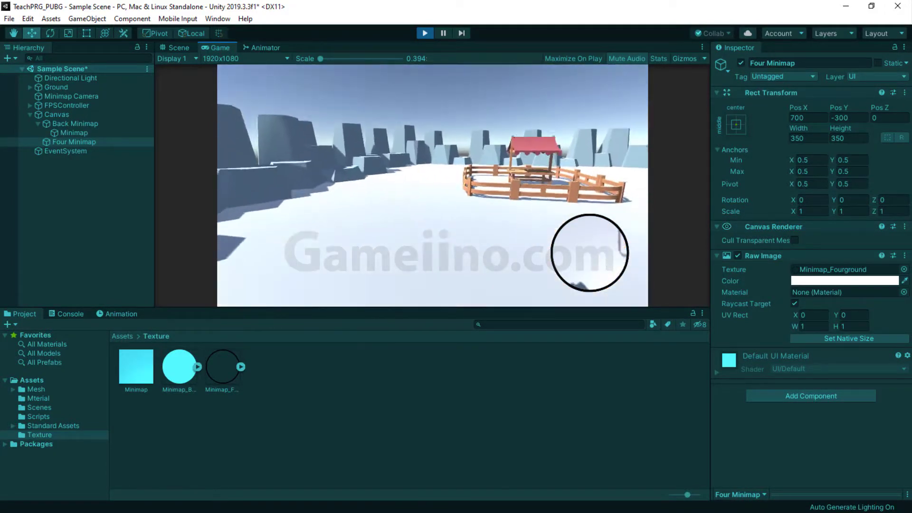
key("w")
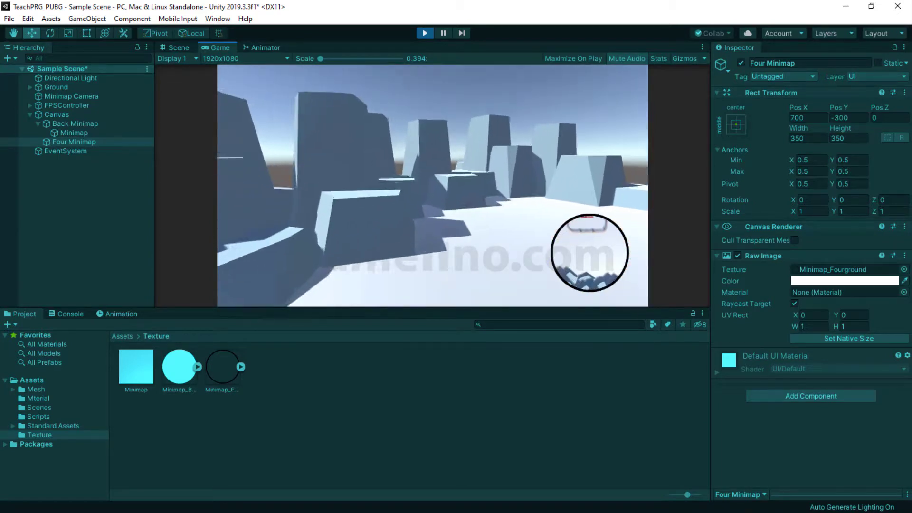
key("w")
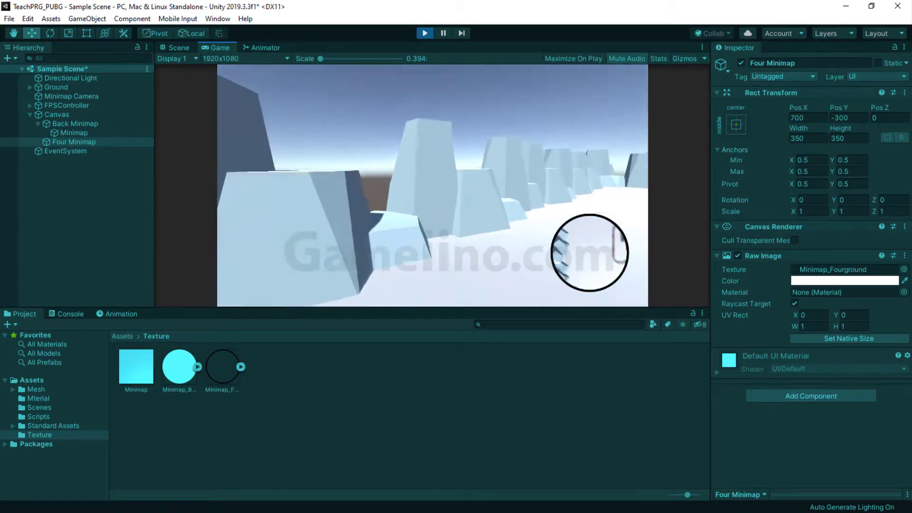
key("w")
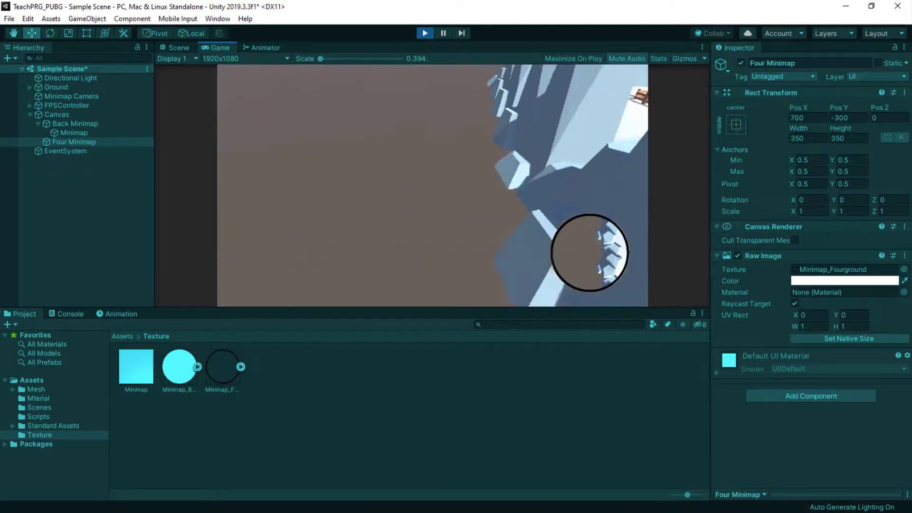
key("w")
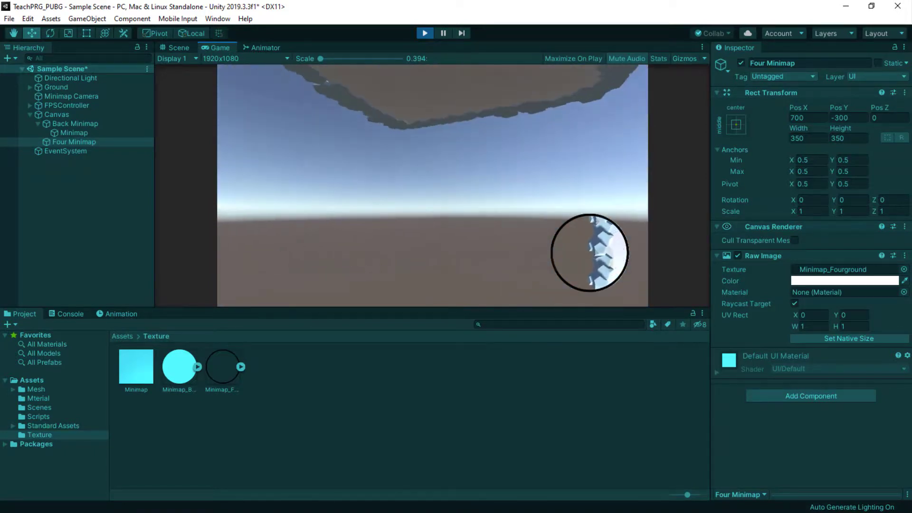
key("w")
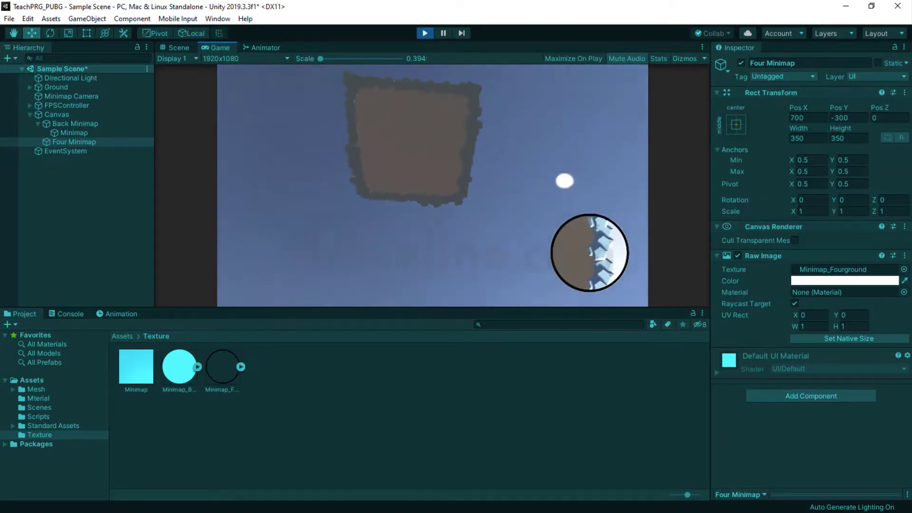
key("ctrl+p")
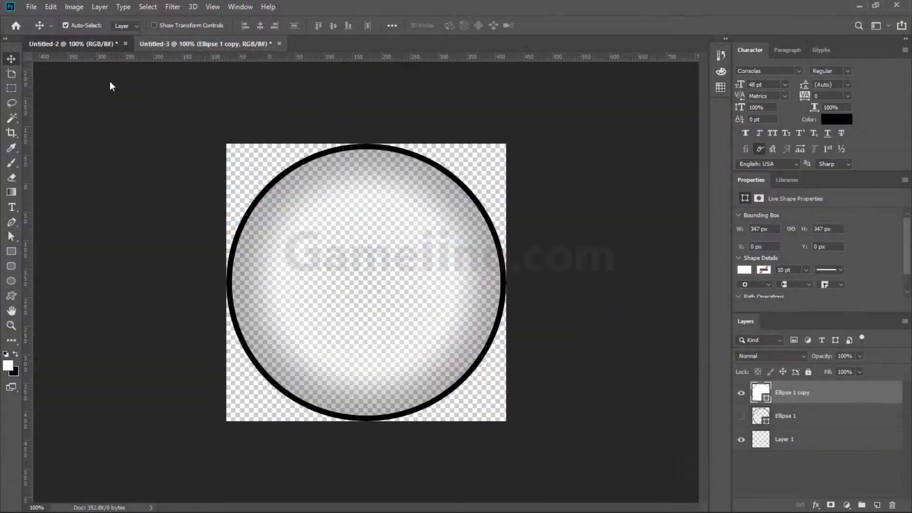
Switch to Photoshop, start exporting the Untitled-2 document as PNG, and choose the TeachPRG_PUBG project's Assets/Texture folder as destination.
key("ctrl+Tab")
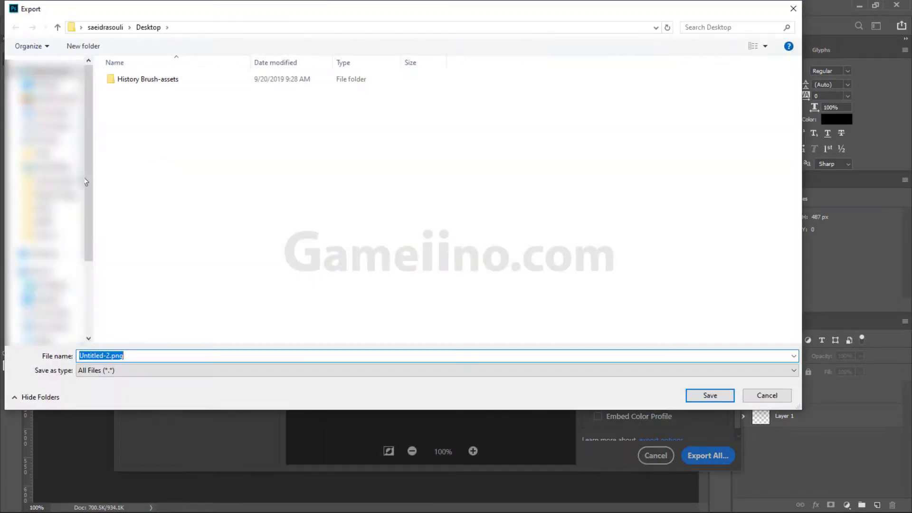
left_click(164, 356)
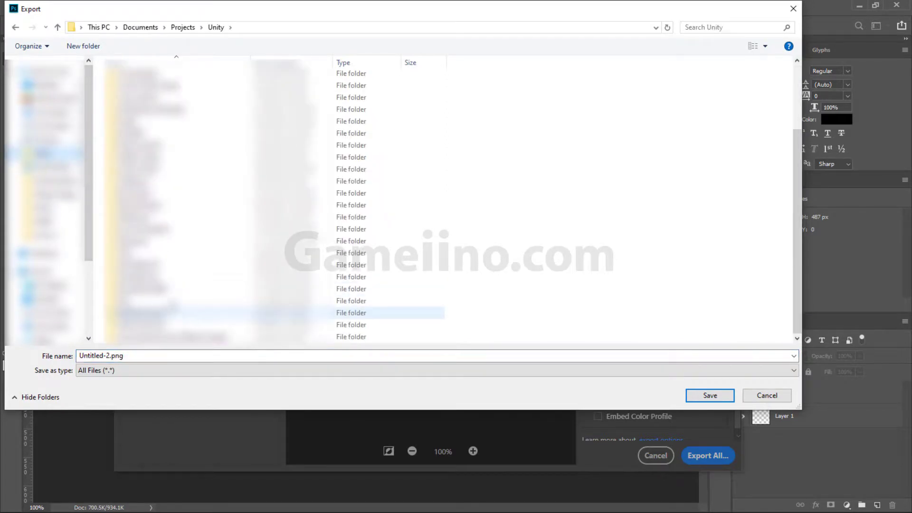
double_click(168, 290)
double_click(142, 92)
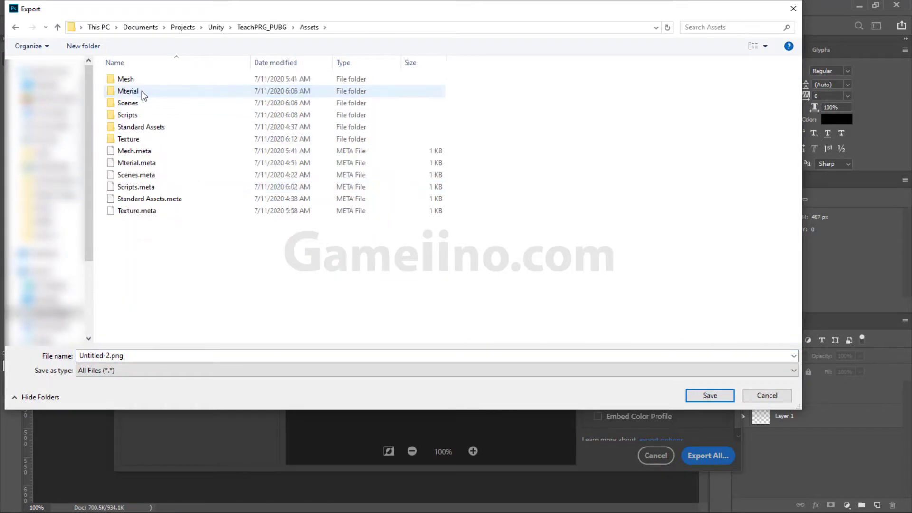
left_click(167, 139)
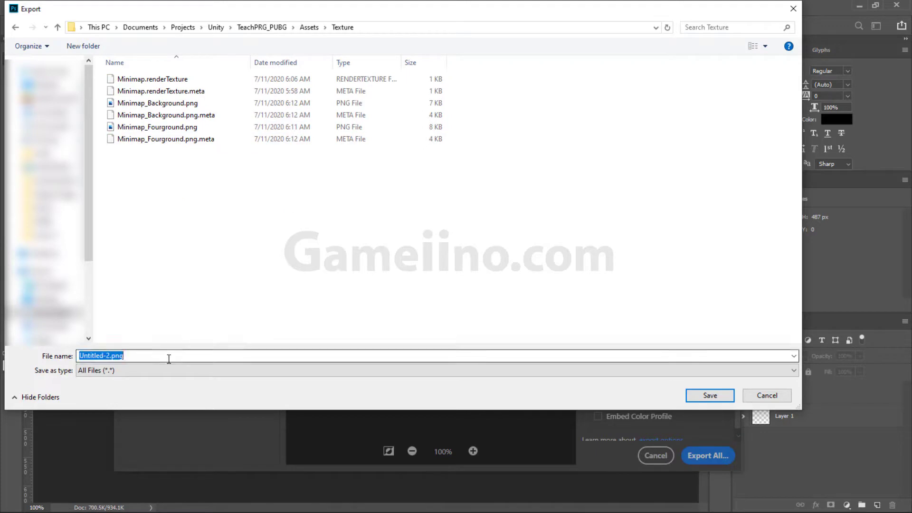
Name the exported image Minimap_TextureUntitled-2.png and save it.
key("Left")
key("shift+Right")
key("shift+Right")
key("shift+Right")
key("shift+Right")
key("shift+Right")
key("shift+Right")
key("shift+Right")
key("shift+Right")
key("shift+Right")
key("Right")
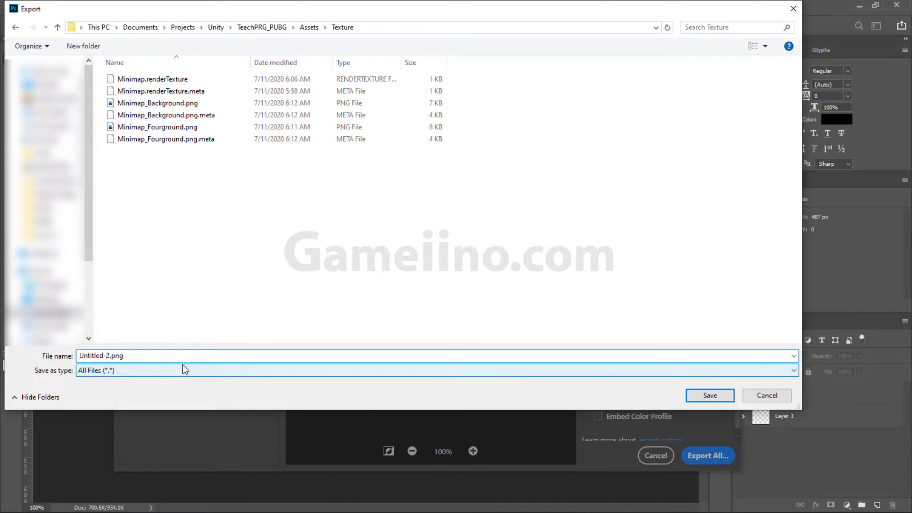
key("shift+Home")
key("Home")
type("Minimap")
key("BackSpace")
type("_Texture")
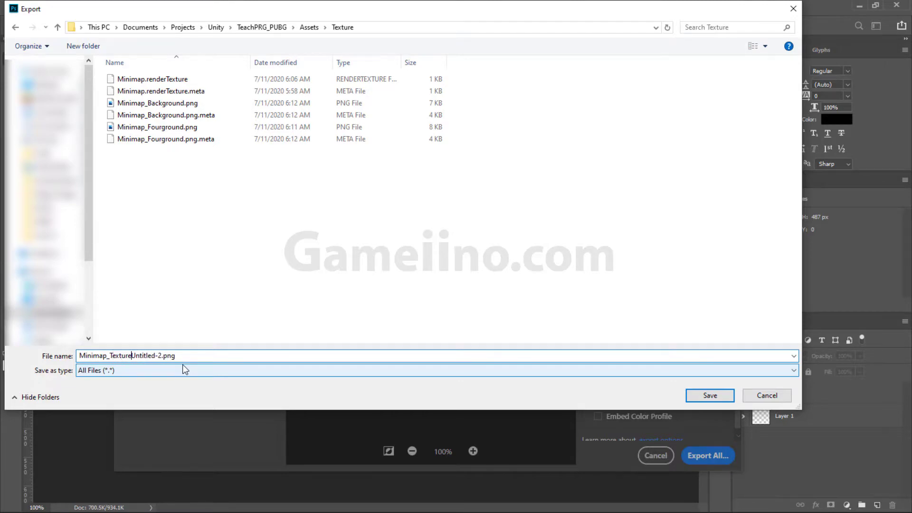
key("Return")
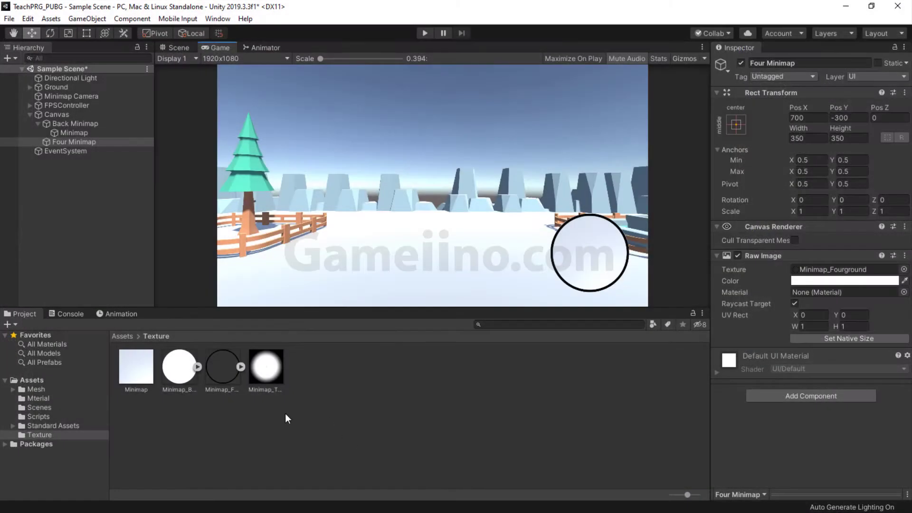
Set Minimap_TextureUntitled-2's texture type to Sprite (2D and UI), apply it, and assign that image as Four Minimap's Raw Image texture.
left_click(278, 383)
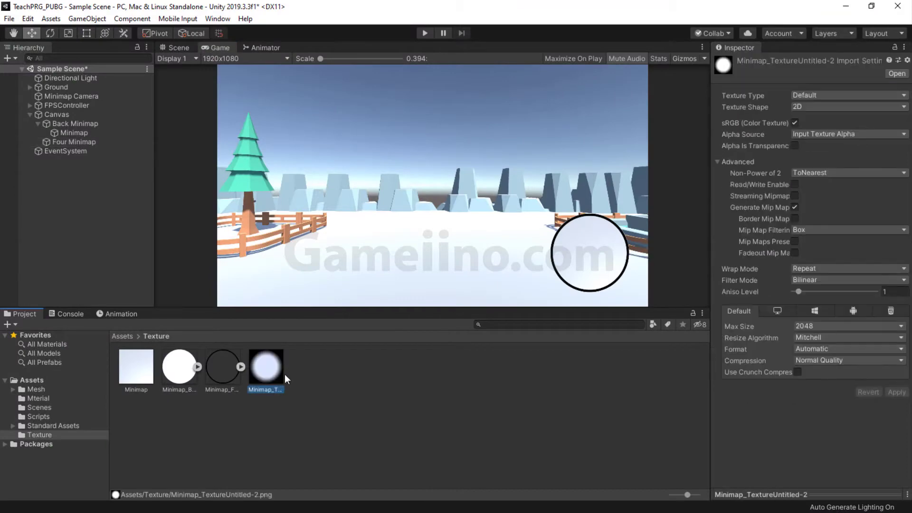
left_click(819, 95)
left_click(821, 142)
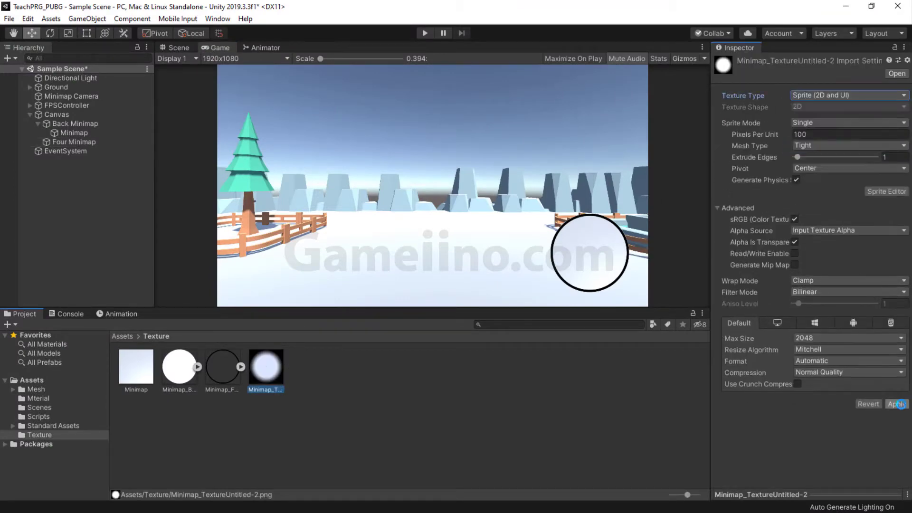
left_click(897, 404)
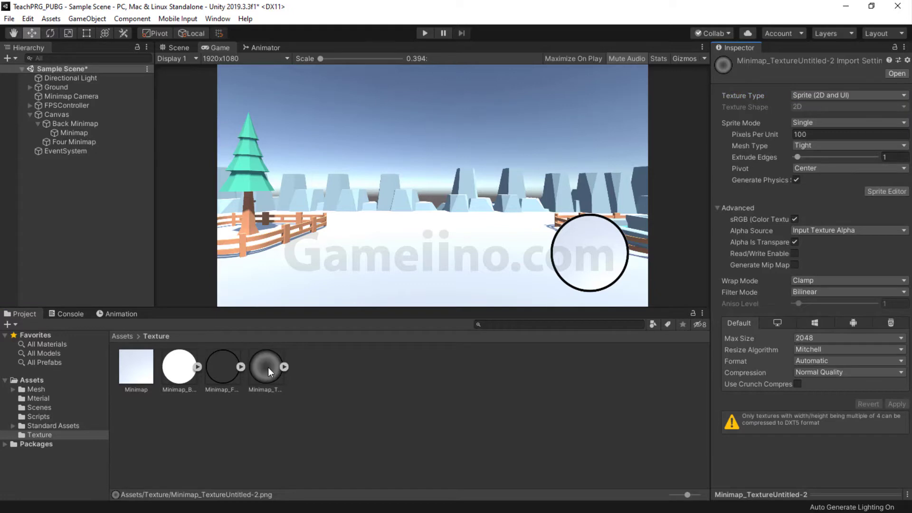
left_click(68, 142)
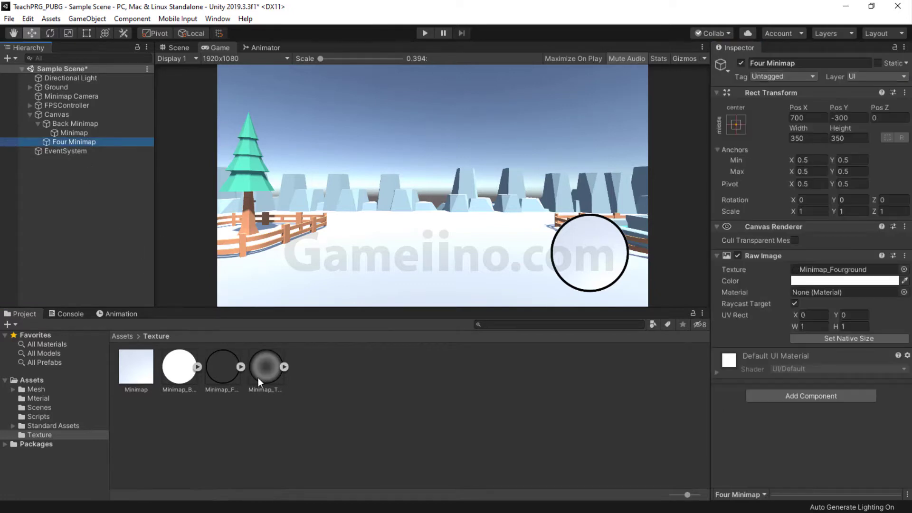
left_click_drag(801, 261, 815, 270)
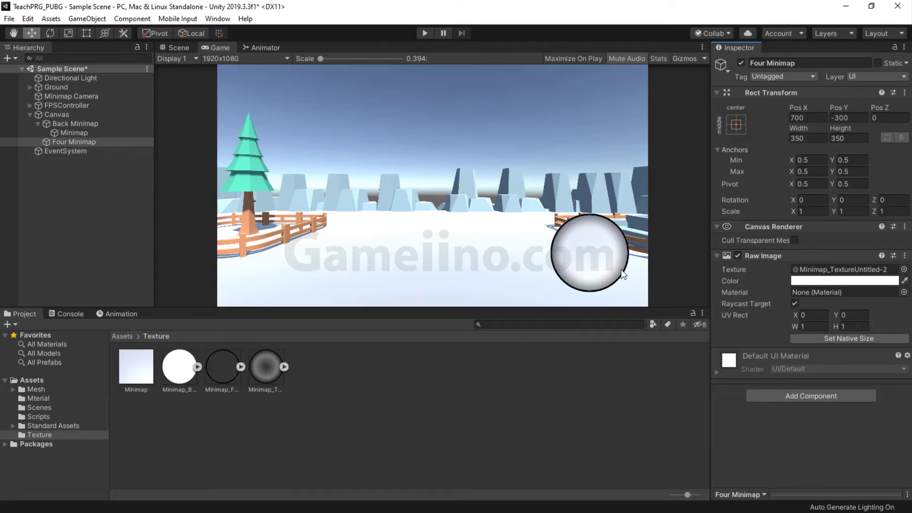
Play the scene and walk past the fenced areas and beyond the rocks to check the minimap with its soft-edged overlay.
left_click(424, 34)
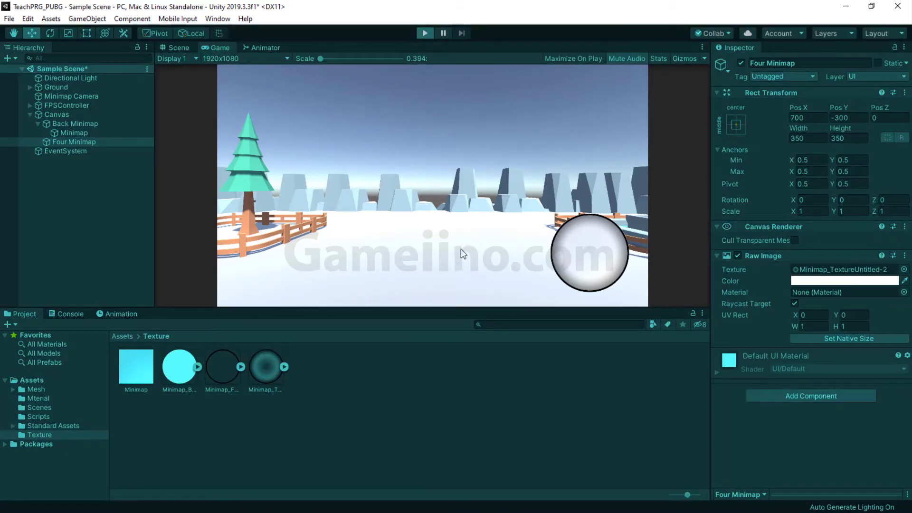
left_click(461, 249)
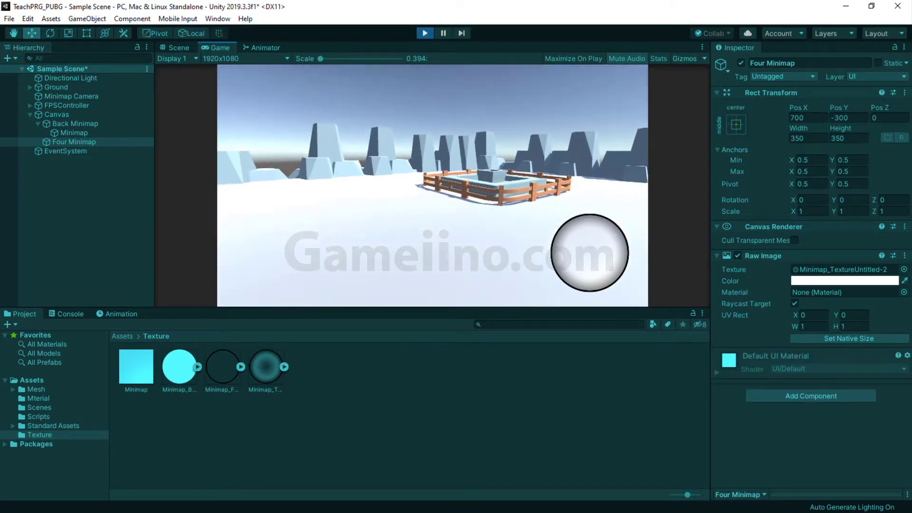
key("w")
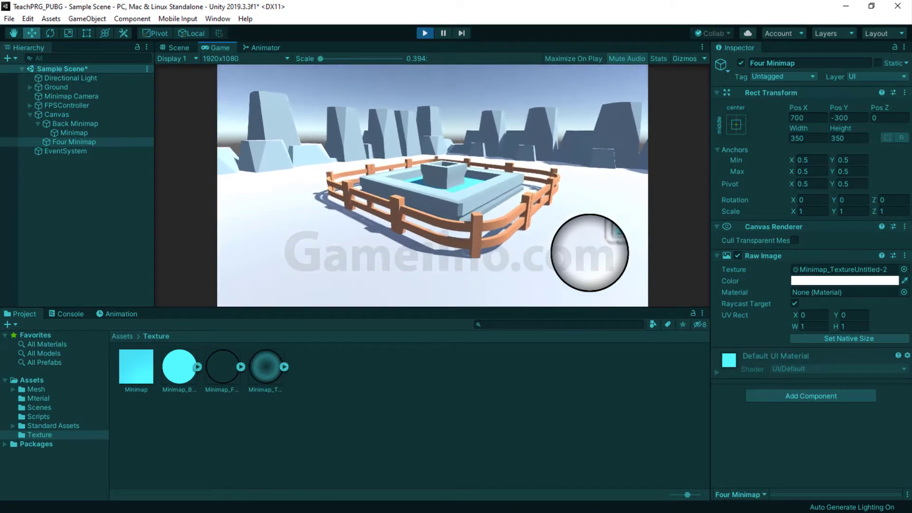
key("w")
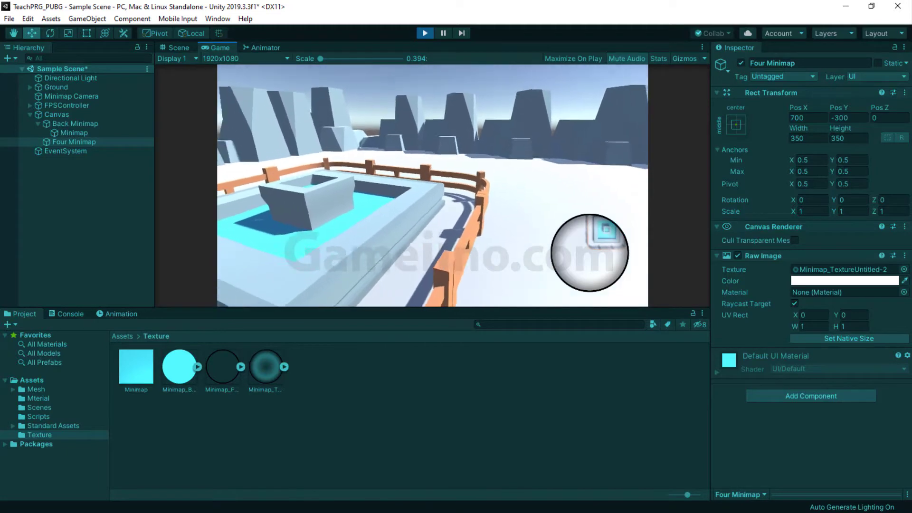
key("w")
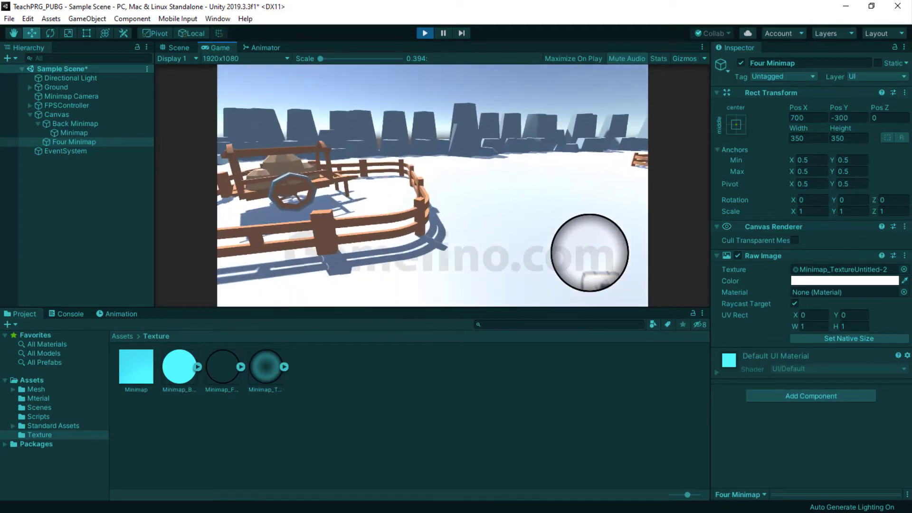
key("w")
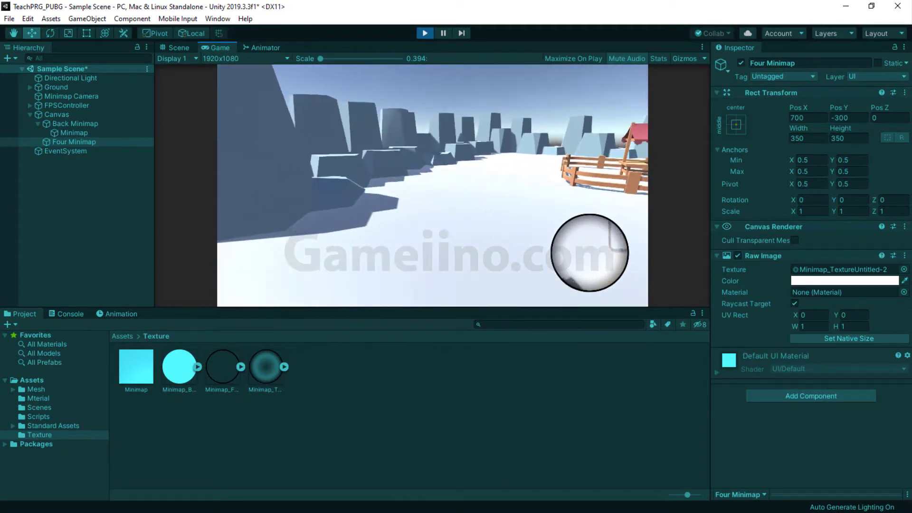
key("w")
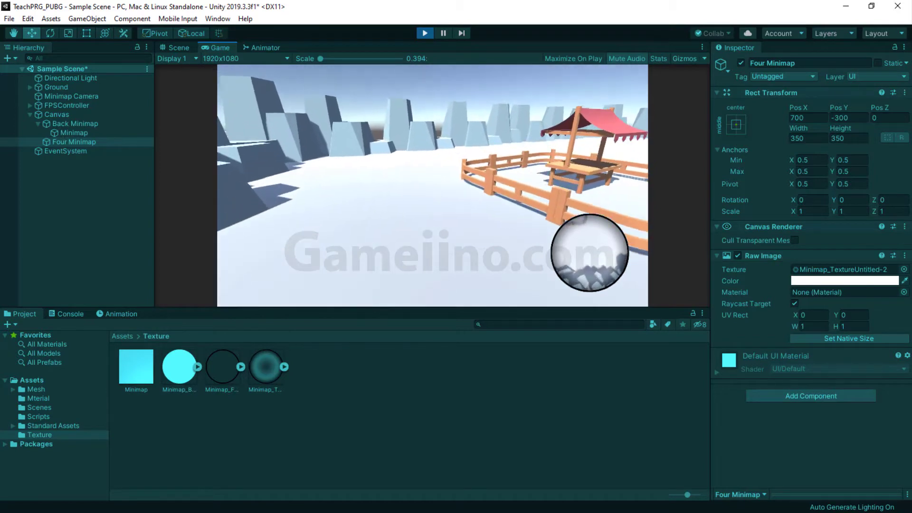
key("w")
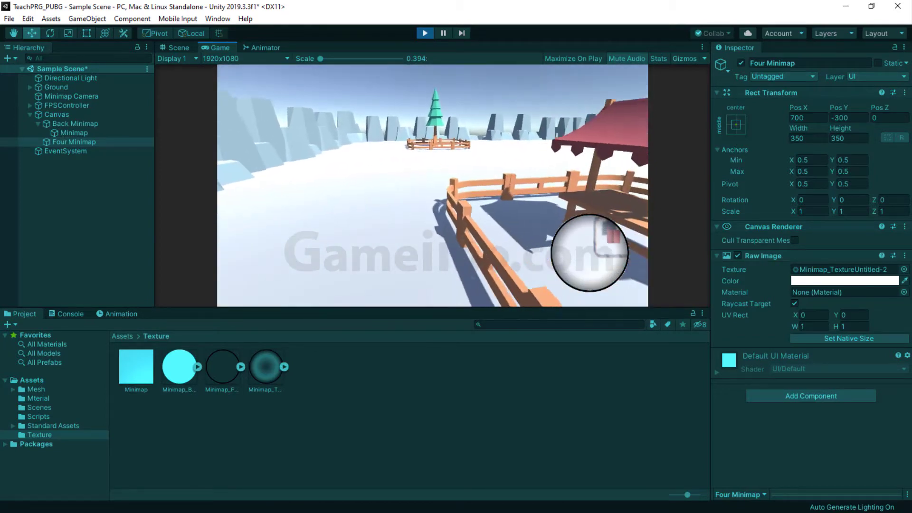
key("w")
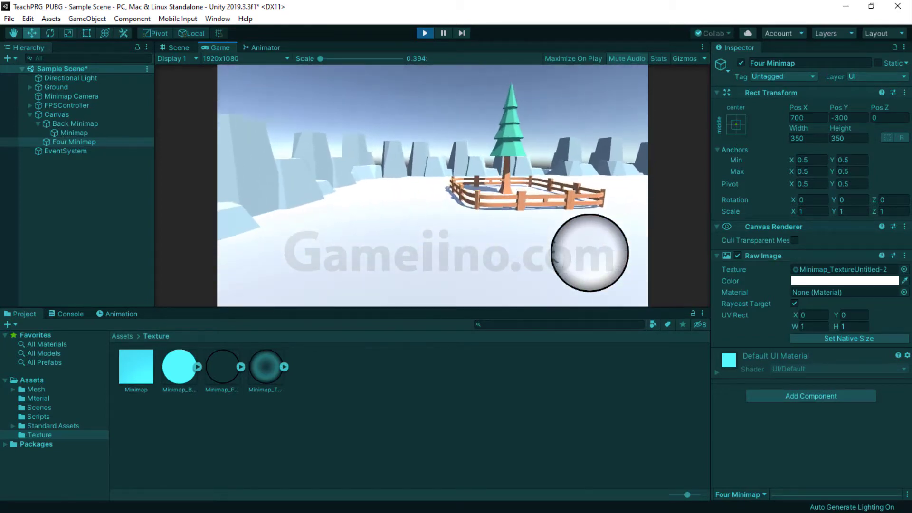
key("w")
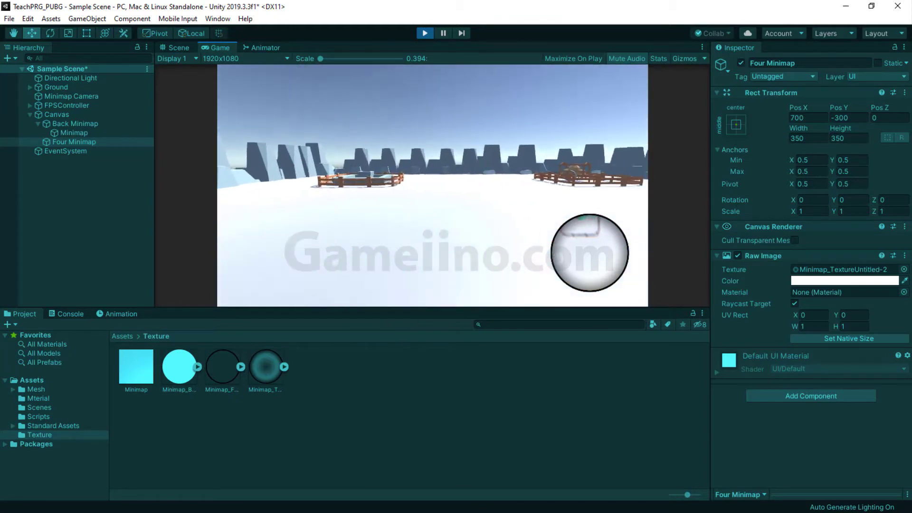
key("w")
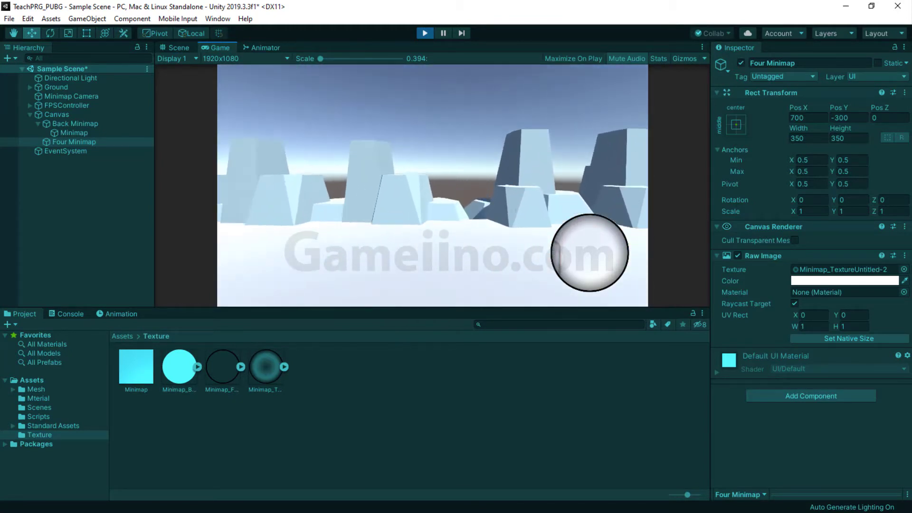
key("w")
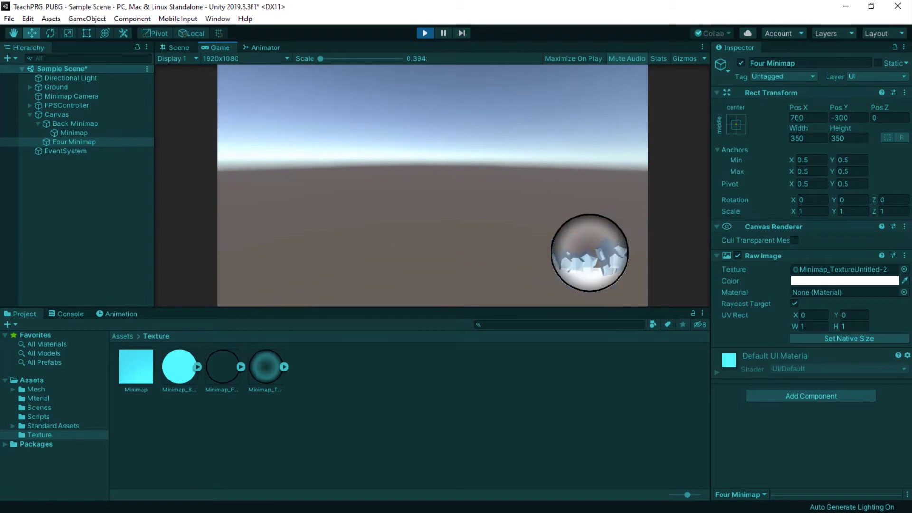
key("w")
key("s")
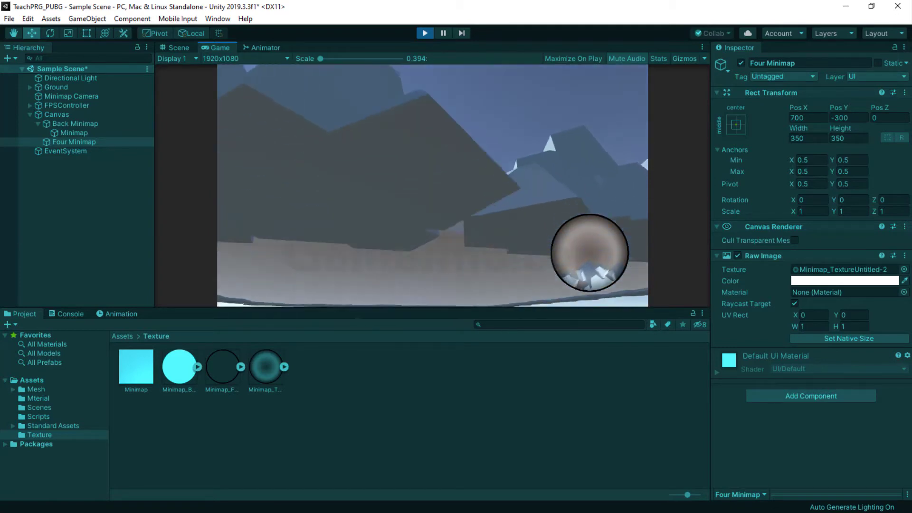
key("w")
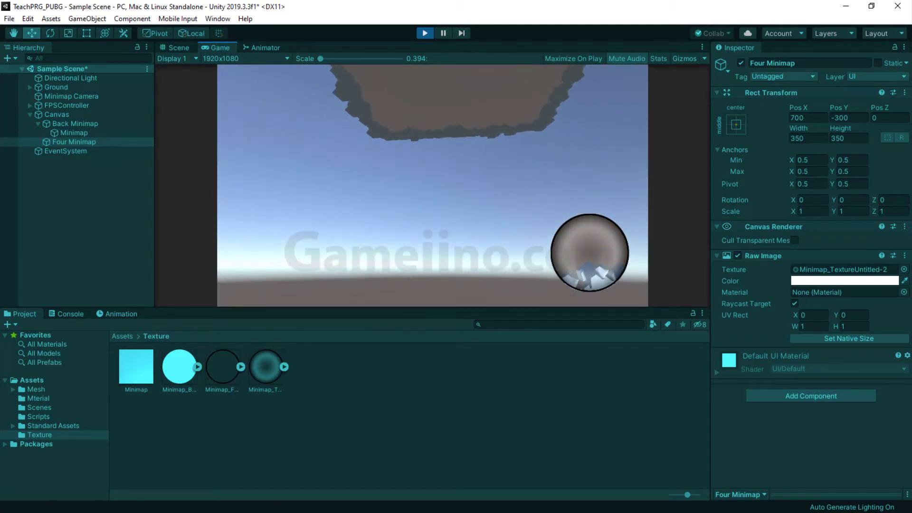
key("w")
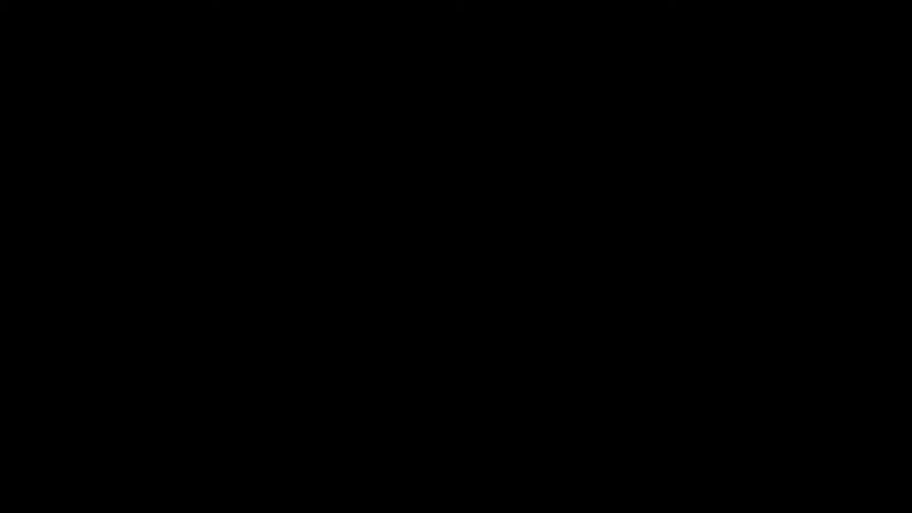